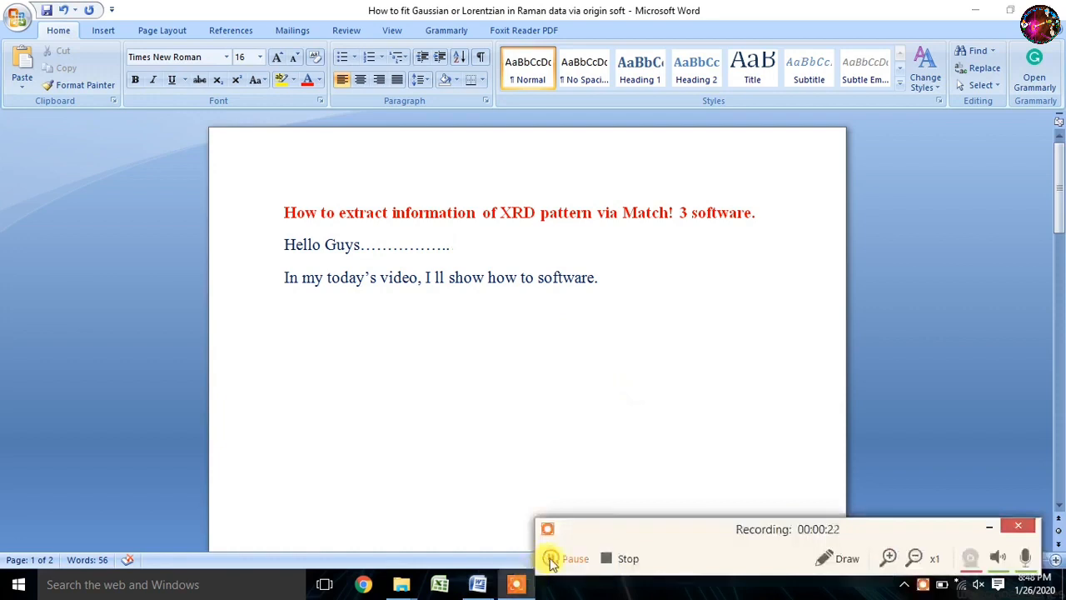
- Insert "extract full information" before "software" in the sentence introducing today's video
{"action": "left_click", "coordinate": [989, 527]}
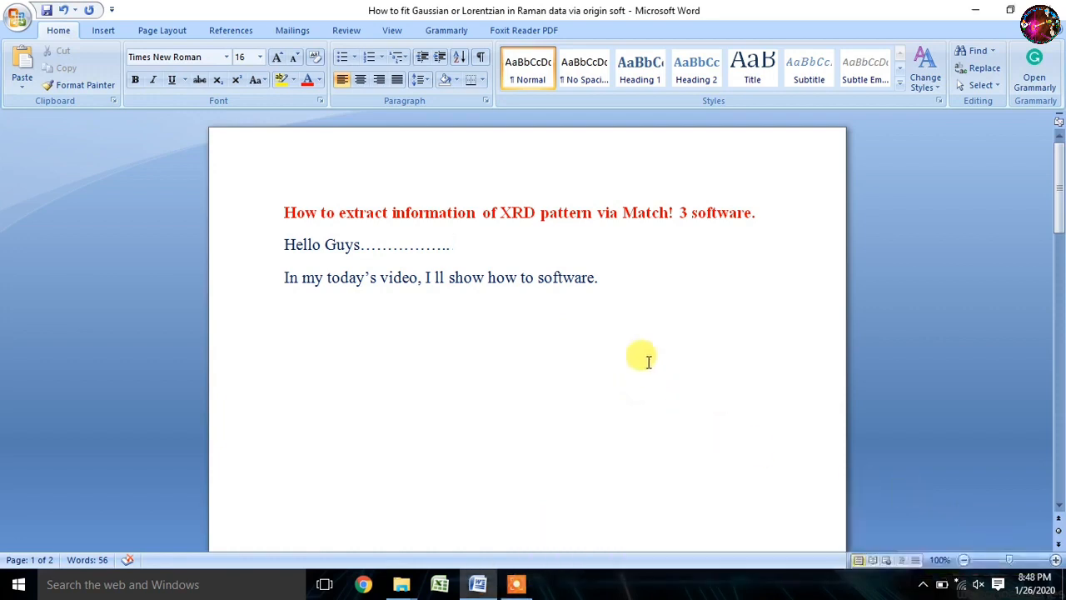
{"action": "left_click", "coordinate": [626, 279]}
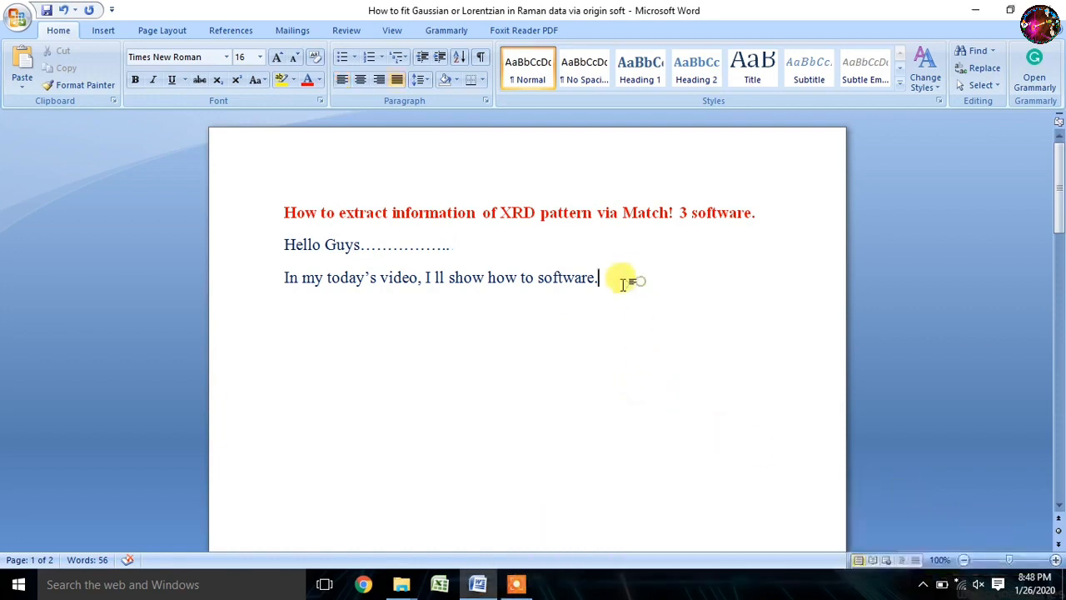
{"action": "left_click", "coordinate": [534, 279]}
{"action": "type", "text": "e"}
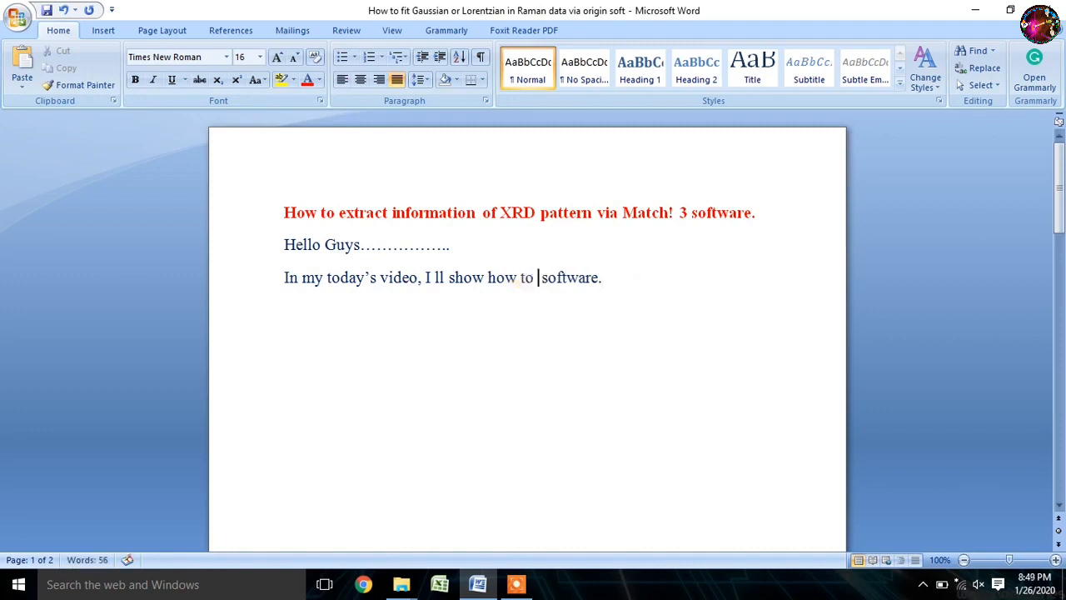
{"action": "type", "text": "xt "}
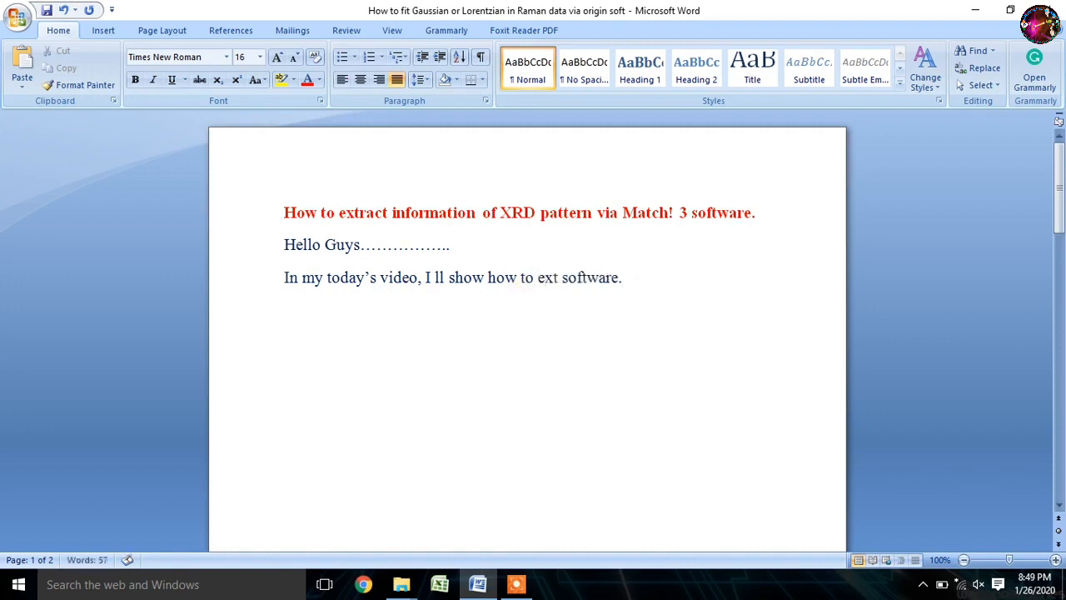
{"action": "type", "text": "ract"}
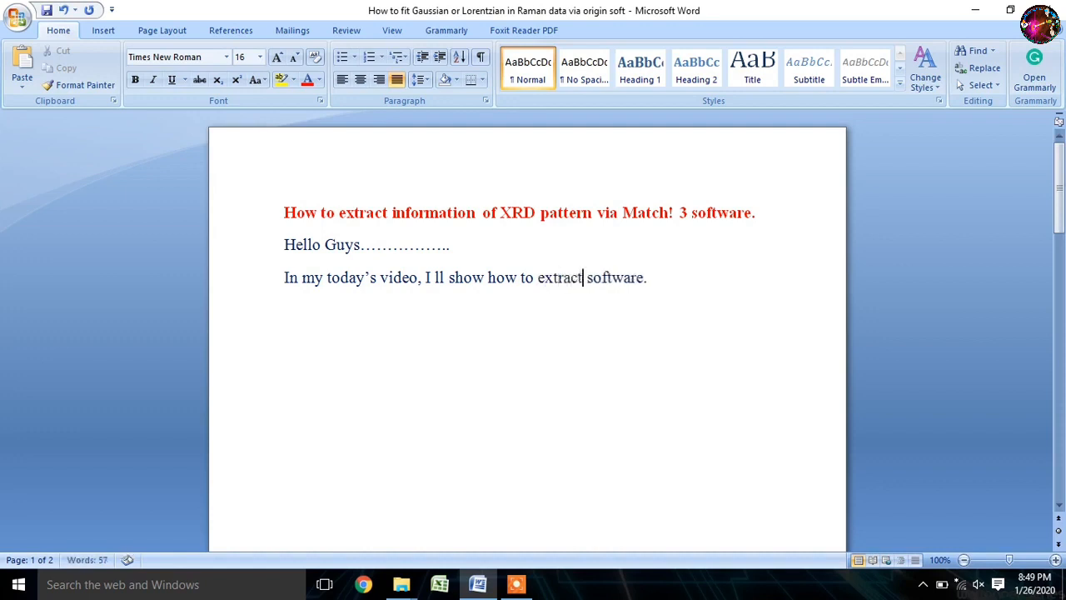
{"action": "type", "text": " full"}
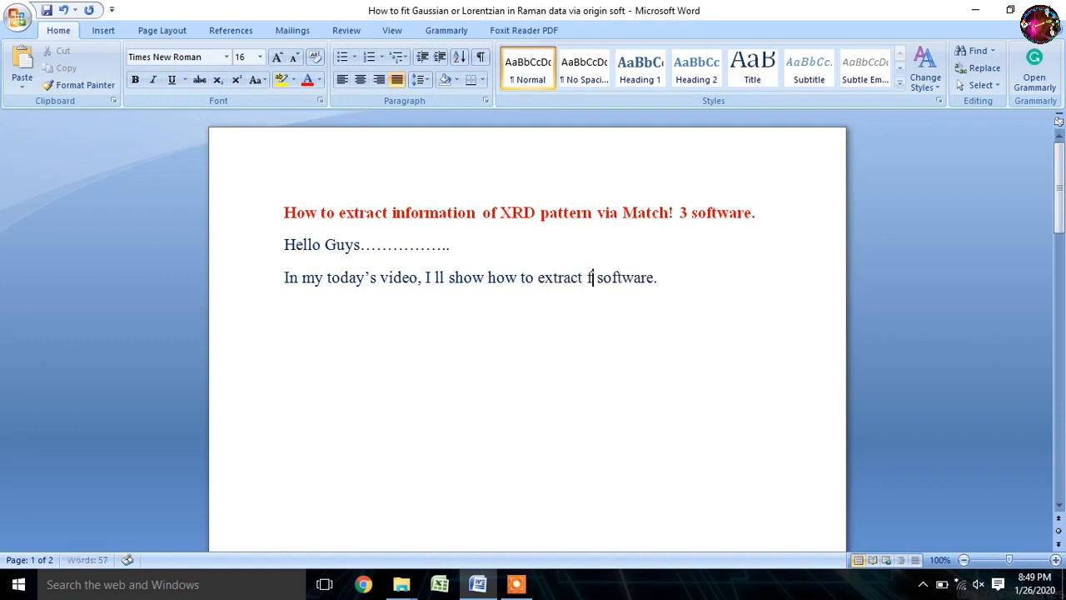
{"action": "type", "text": " info"}
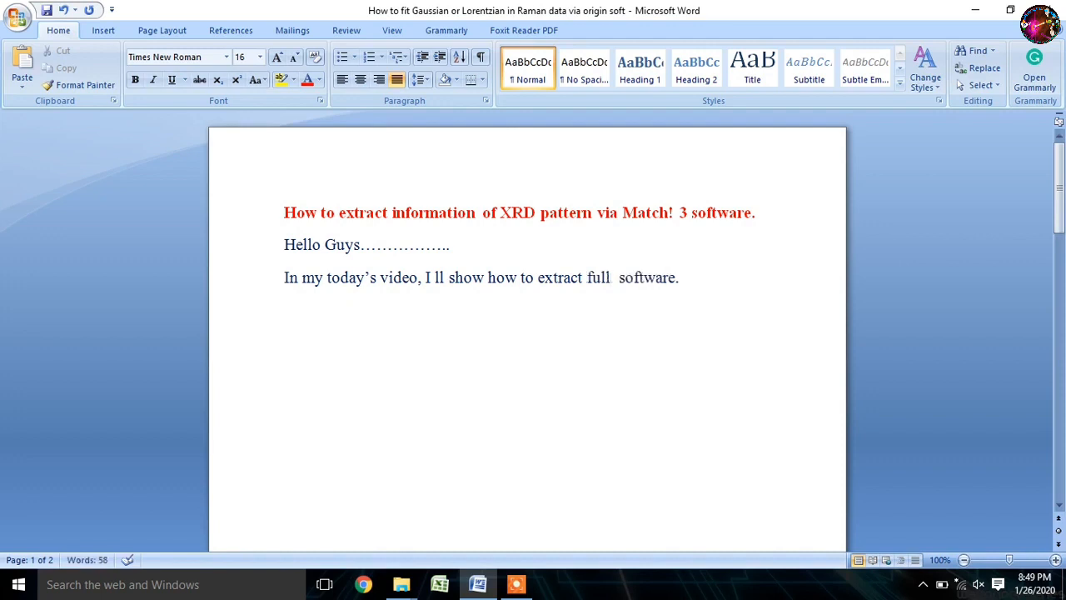
{"action": "type", "text": "r"}
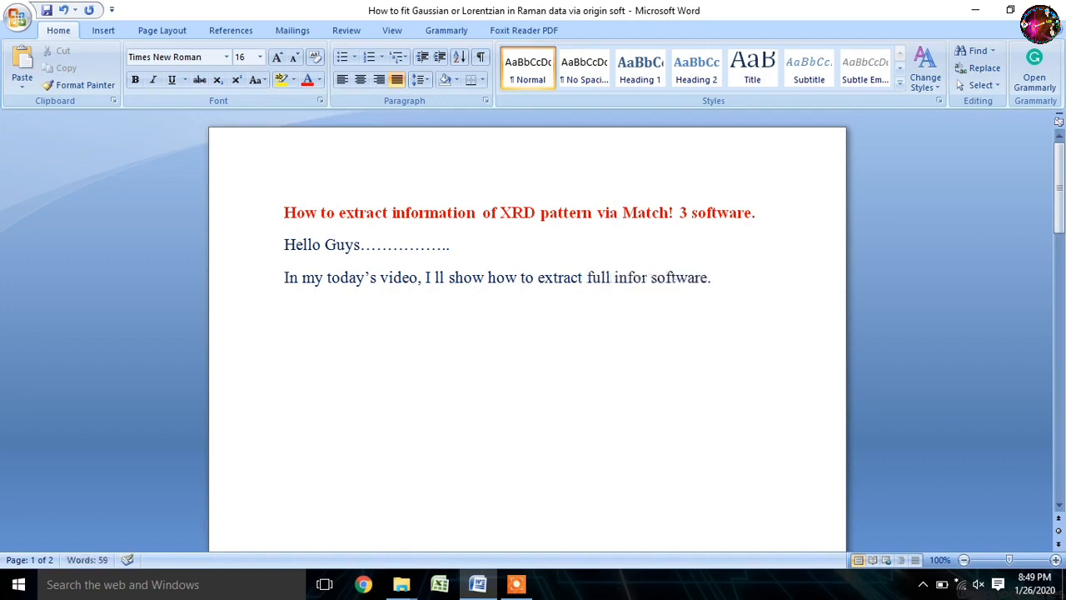
{"action": "type", "text": "matio"}
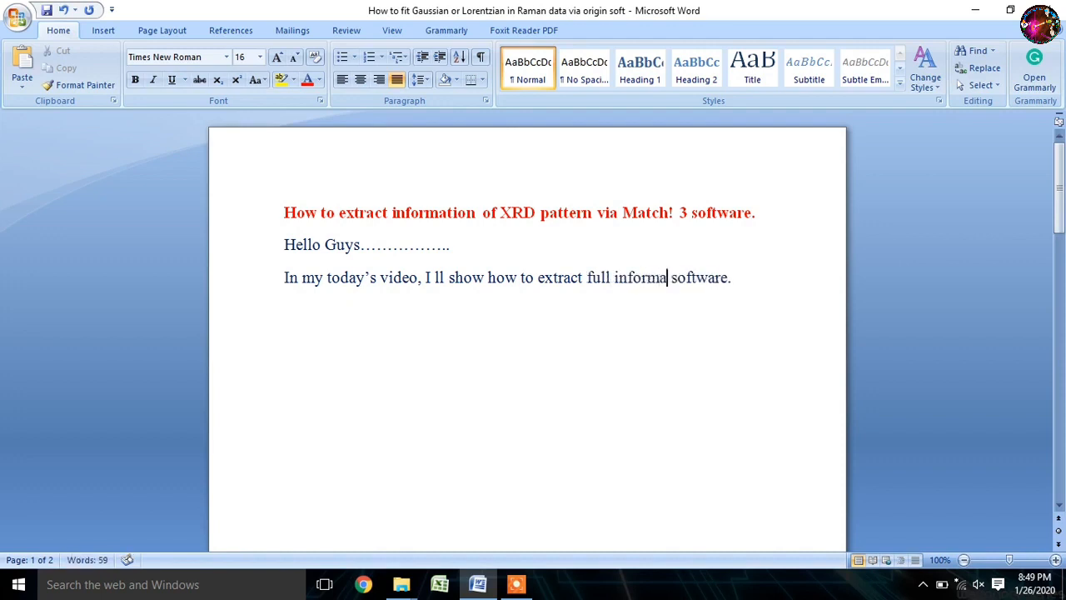
{"action": "type", "text": "n"}
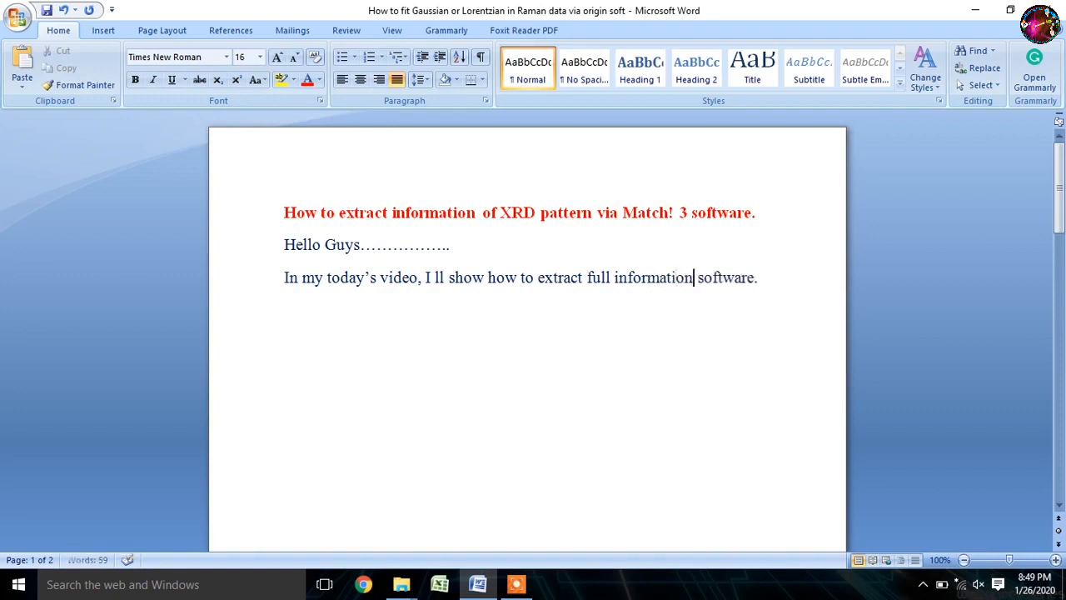
- Continue the introductory sentence after "information" with "from XRD pattern like :"
{"action": "type", "text": " fro"}
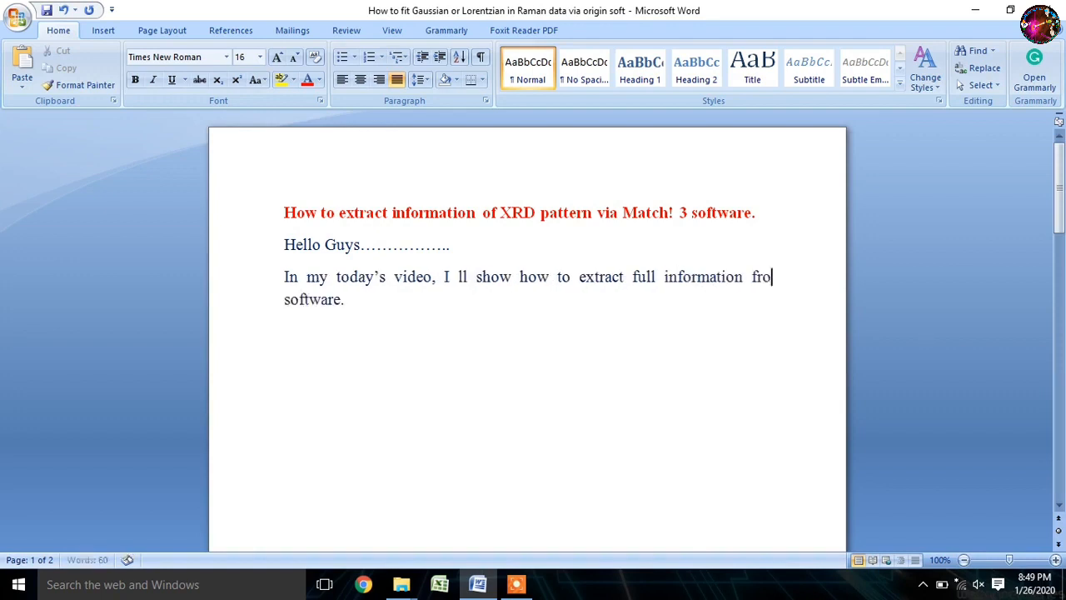
{"action": "type", "text": "m XRD"}
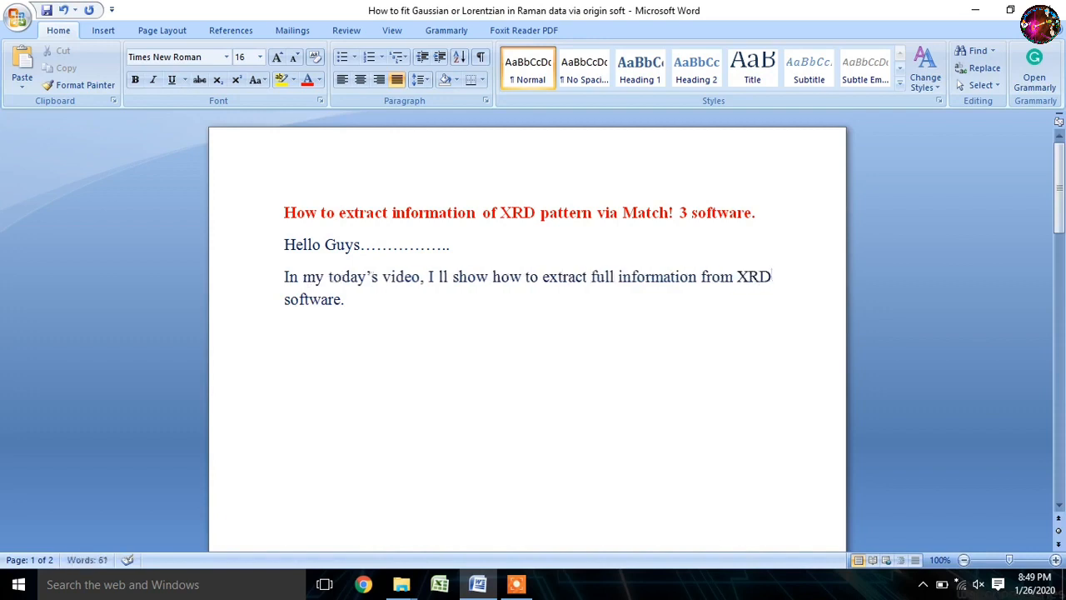
{"action": "type", "text": " pattern"}
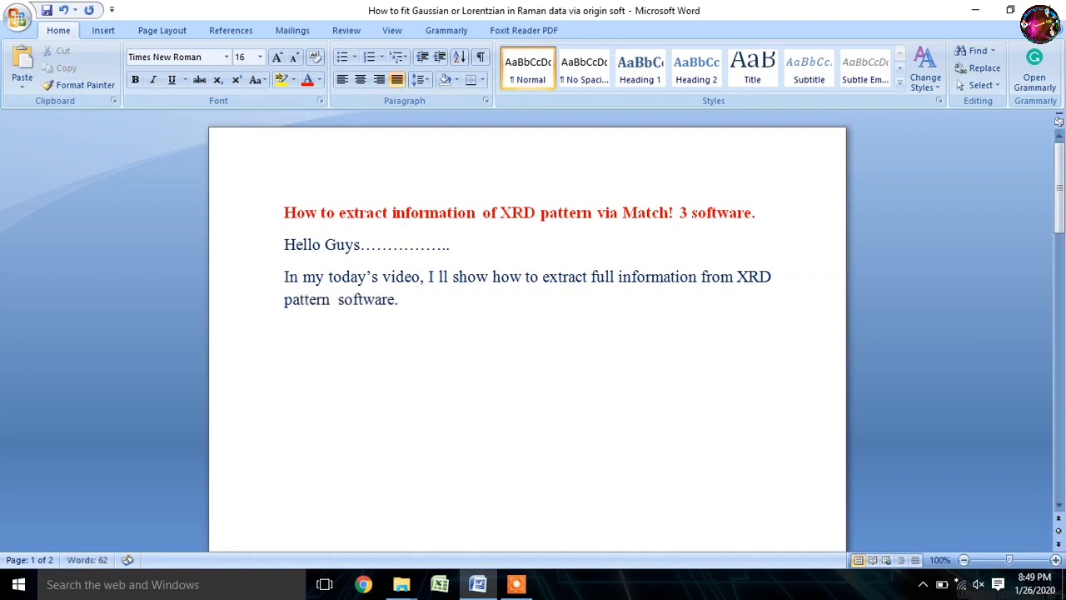
{"action": "type", "text": " like"}
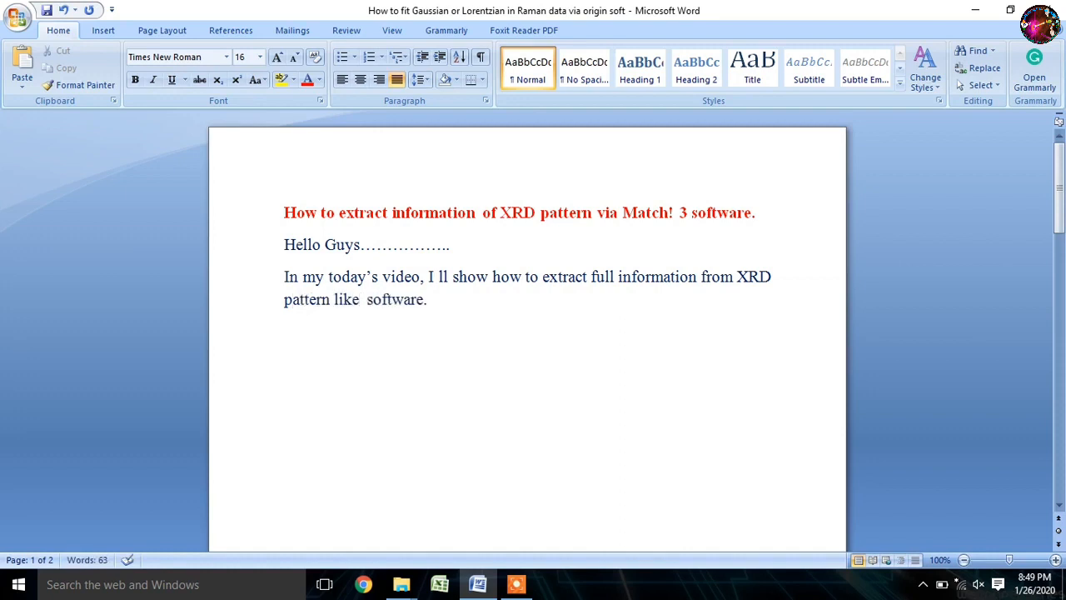
{"action": "type", "text": " :"}
- Begin the list of extracted properties after "like :" with "lattice constant, d-spacing,"
{"action": "type", "text": " latti"}
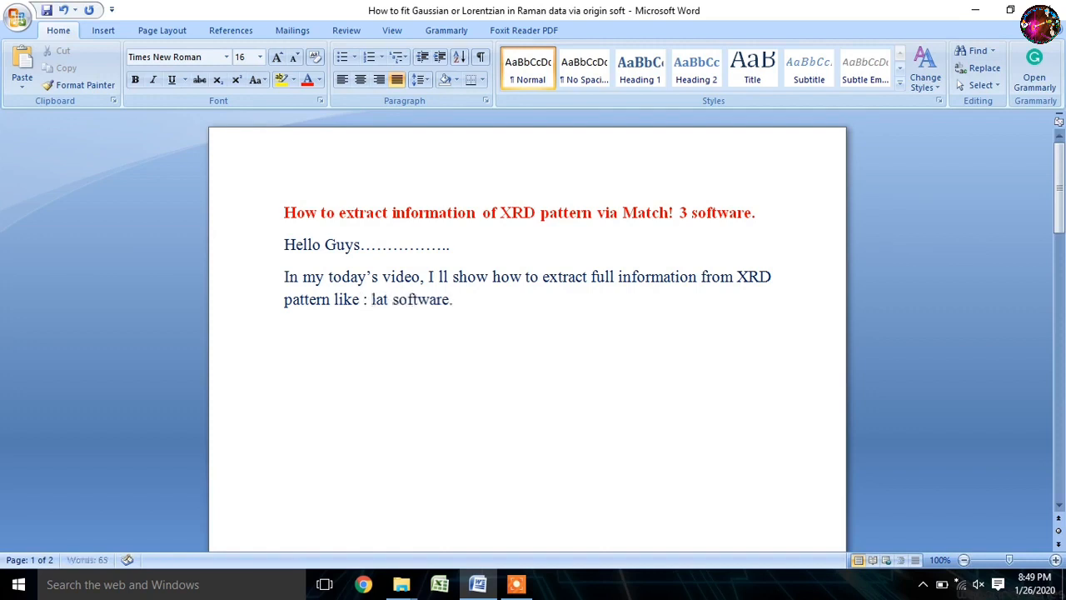
{"action": "type", "text": "ce con"}
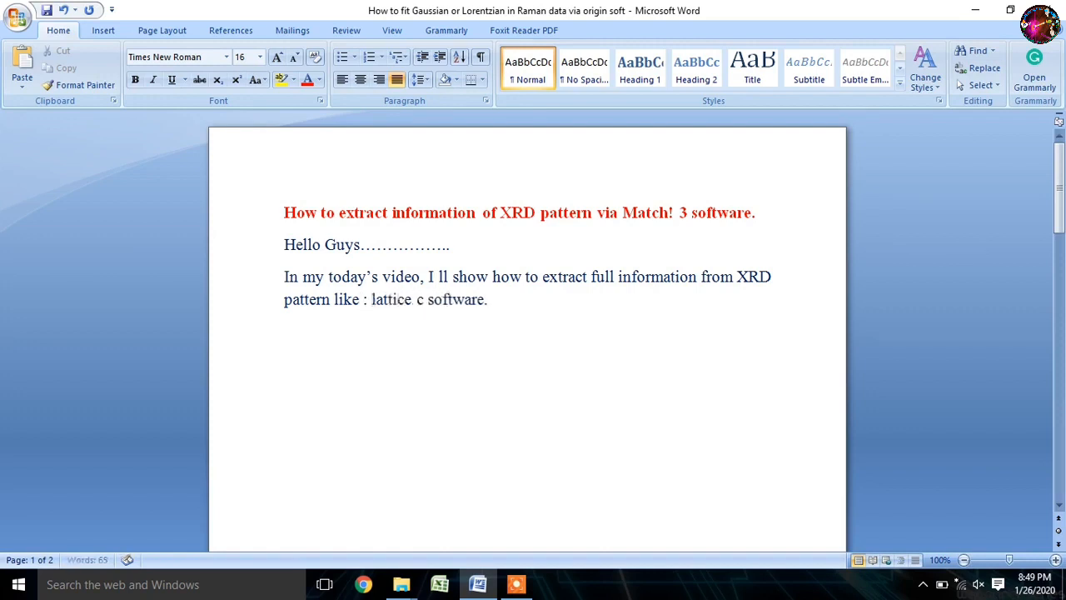
{"action": "type", "text": "st"}
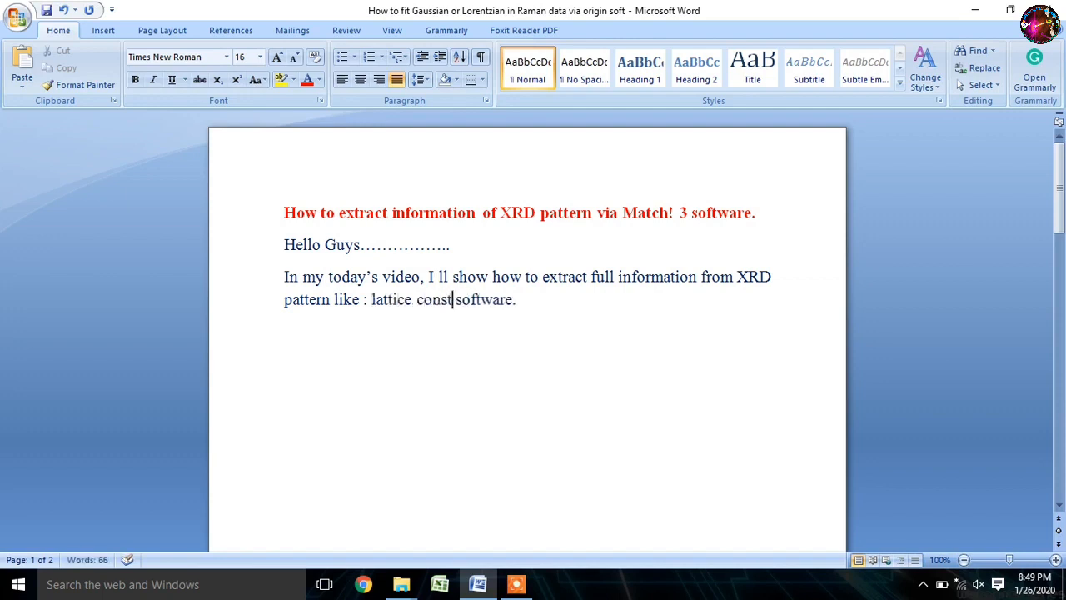
{"action": "type", "text": "ant, "}
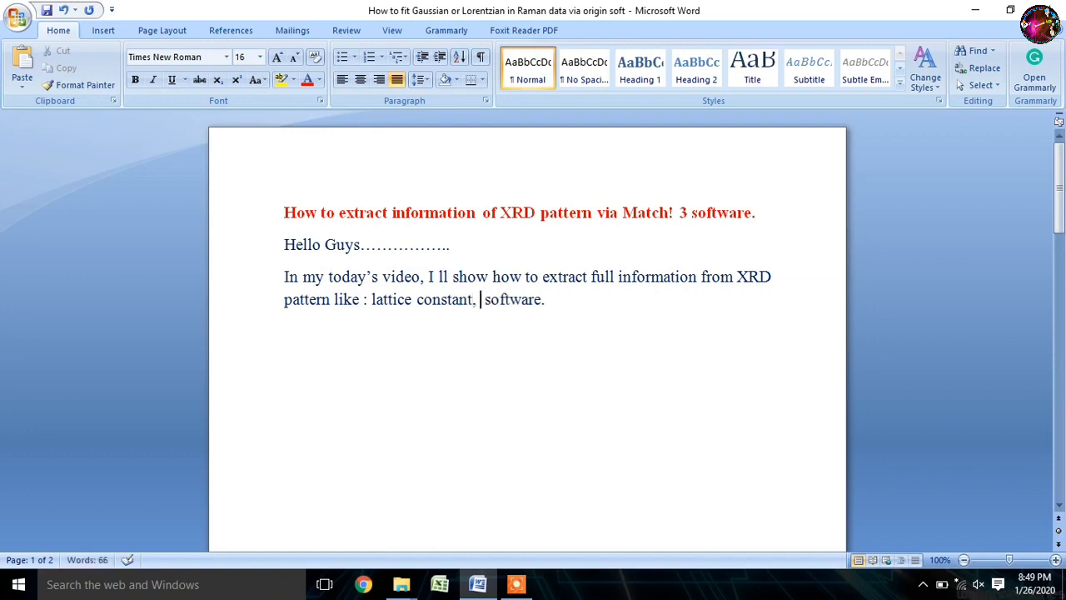
{"action": "type", "text": "d "}
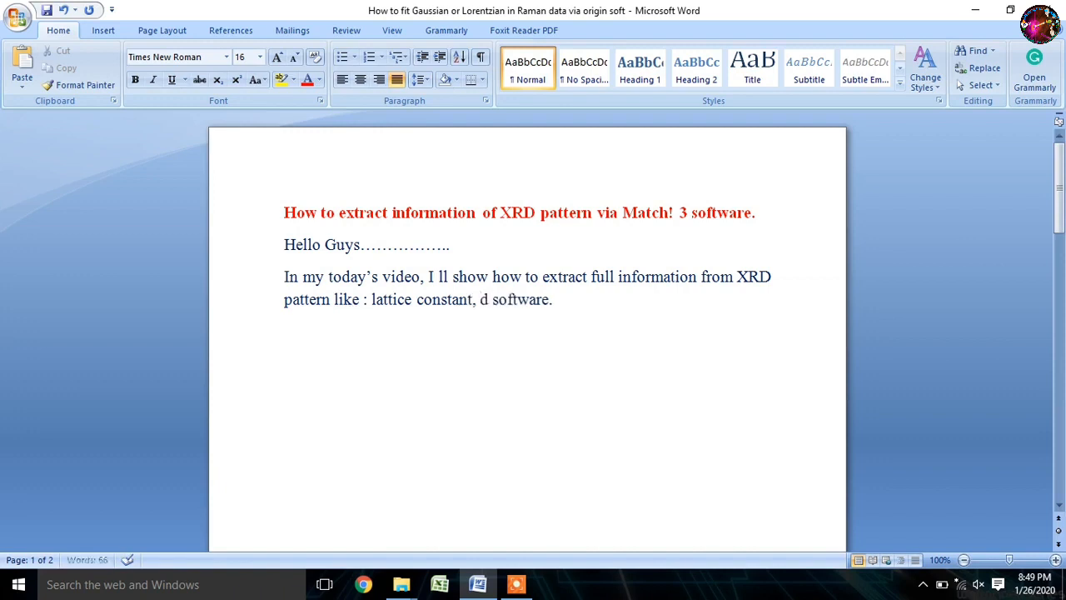
{"action": "type", "text": "-"}
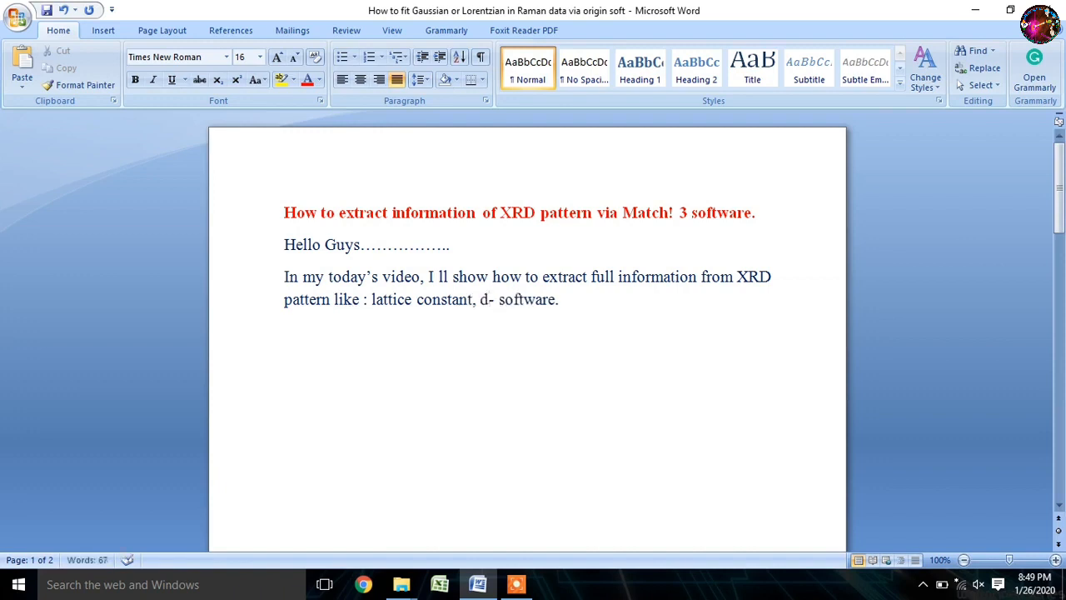
{"action": "type", "text": "spac"}
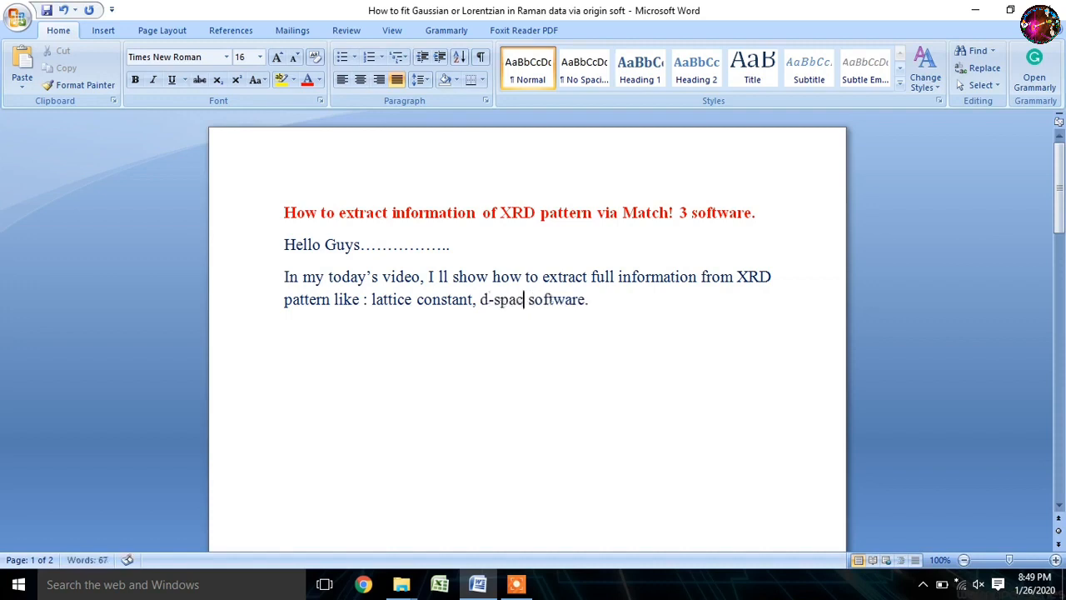
{"action": "type", "text": "ing"}
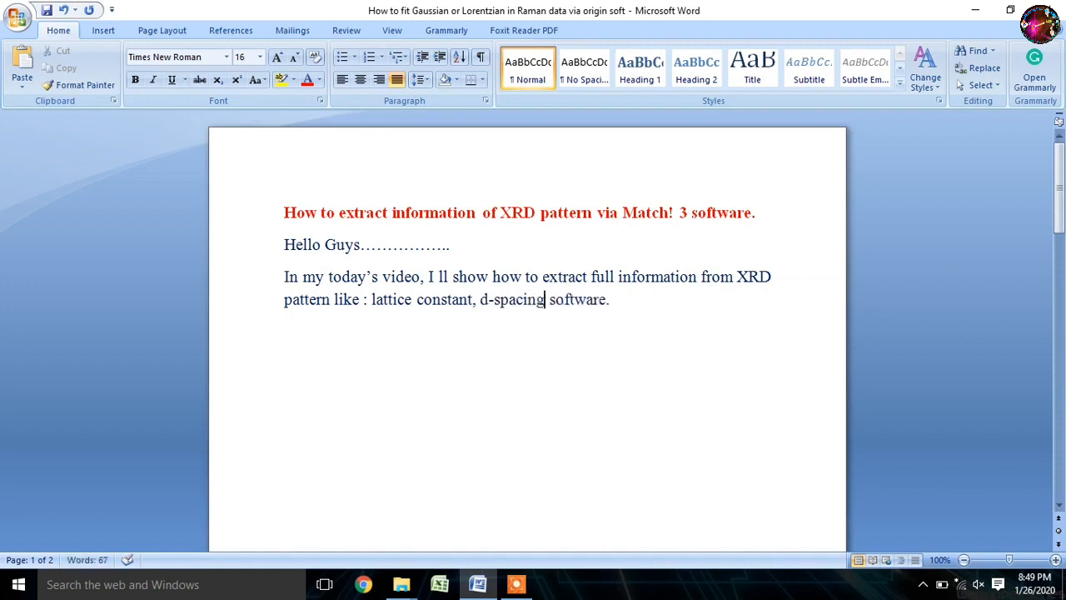
{"action": "type", "text": ", "}
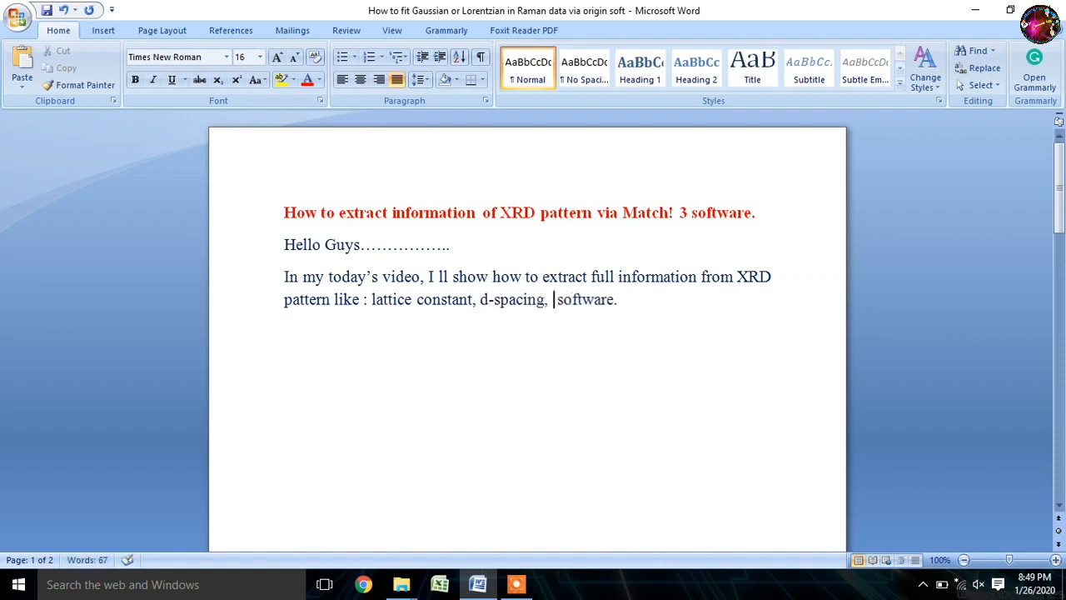
- Add "Miller Indices, Space group" to the property list after "d-spacing," with no comma after "group"
{"action": "type", "text": "Mill "}
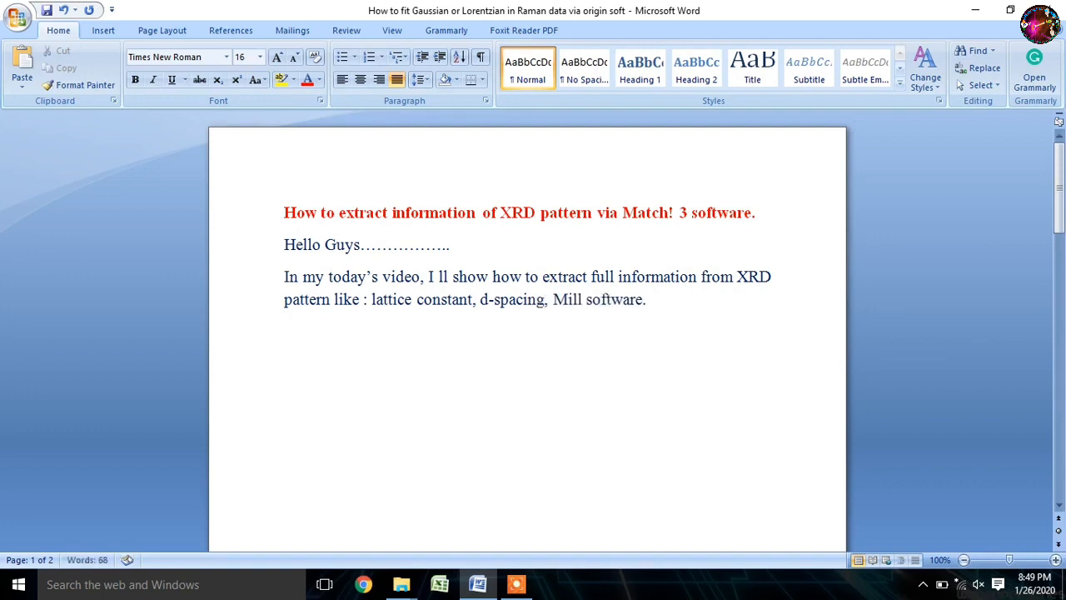
{"action": "type", "text": "er"}
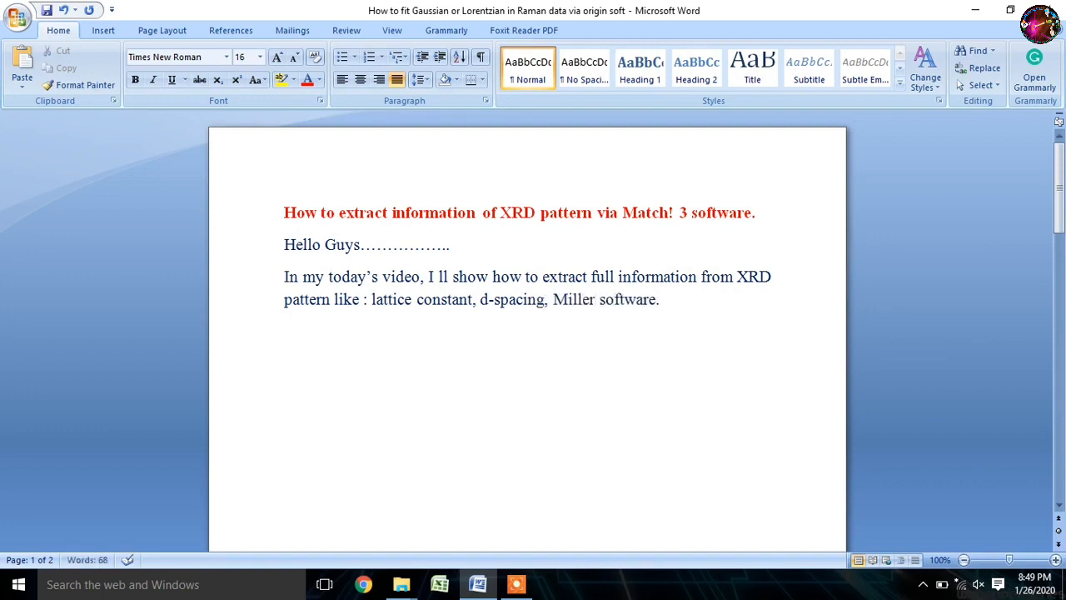
{"action": "type", "text": " Indices "}
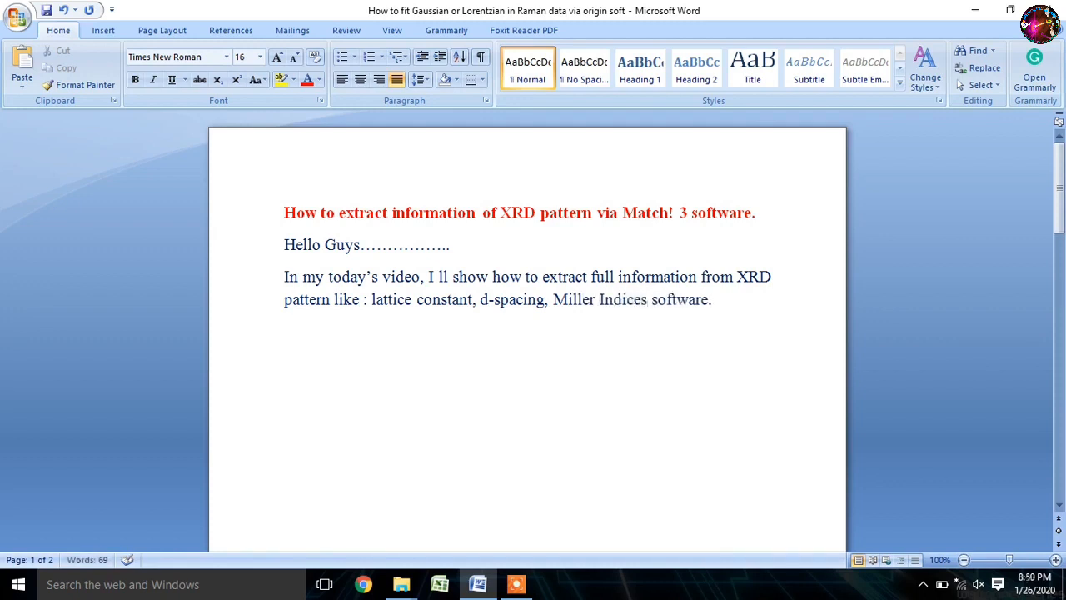
{"action": "type", "text": ", "}
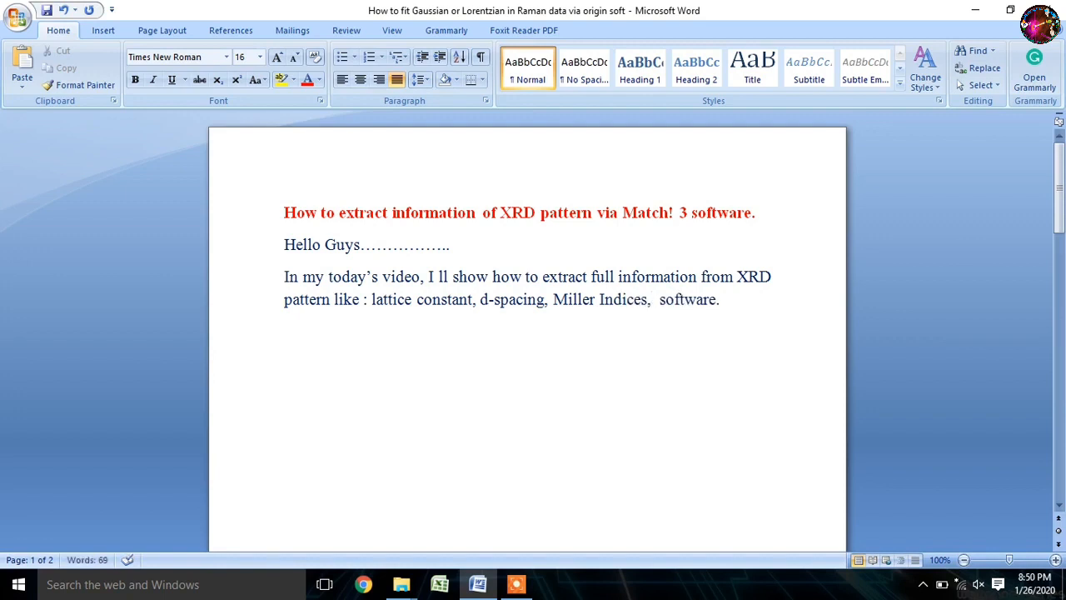
{"action": "type", "text": "Space"}
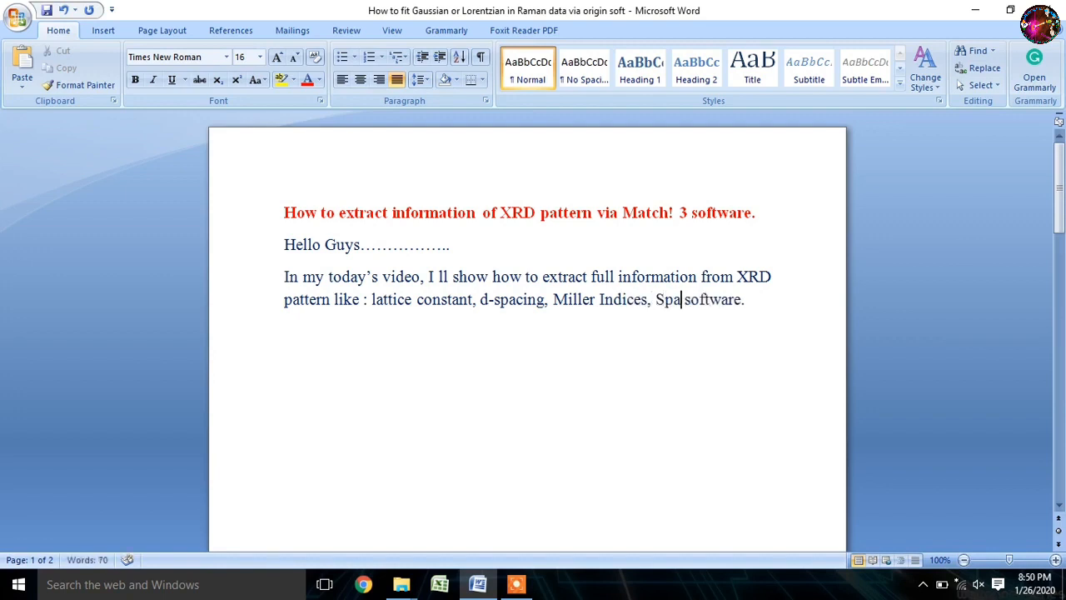
{"action": "type", "text": " grou"}
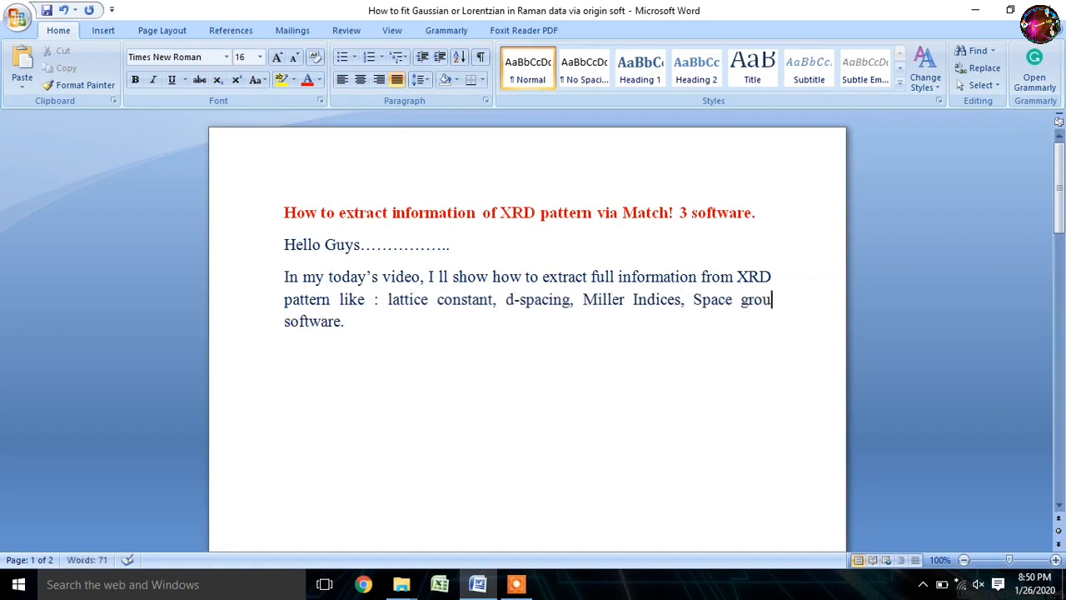
{"action": "type", "text": "p,"}
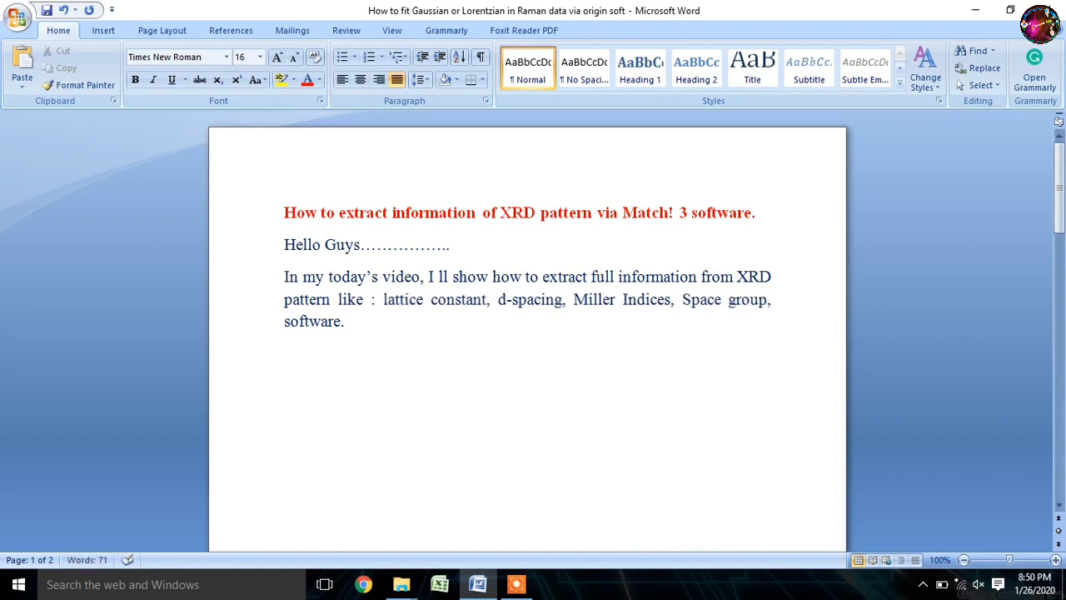
{"action": "key", "text": "BackSpace"}
- Complete the property list after "Space group" with "and Volume of material", before the word "software"
{"action": "type", "text": "and"}
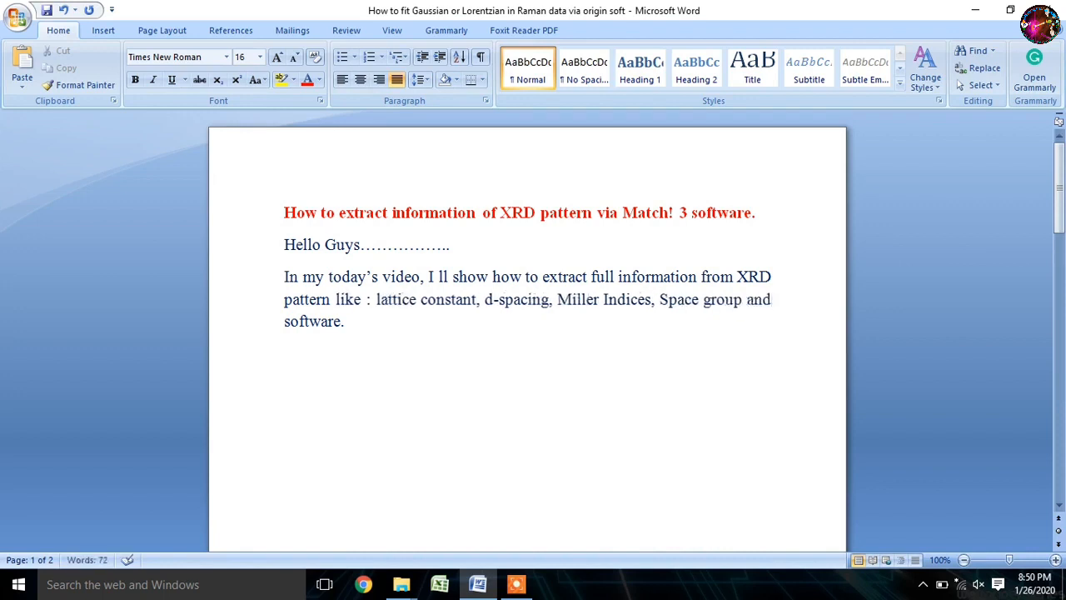
{"action": "type", "text": " Vo "}
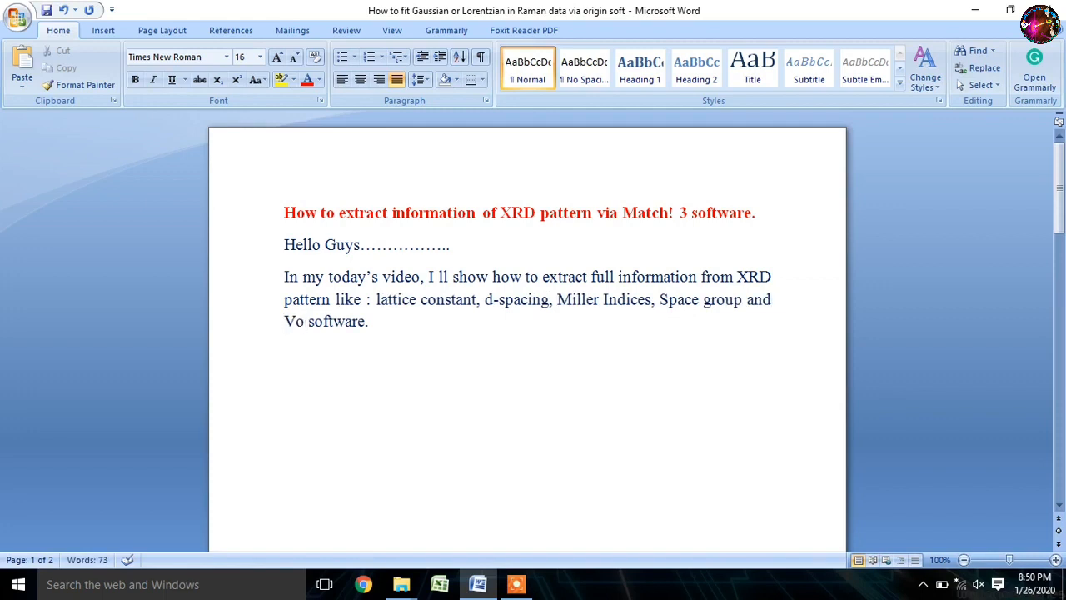
{"action": "type", "text": "lume"}
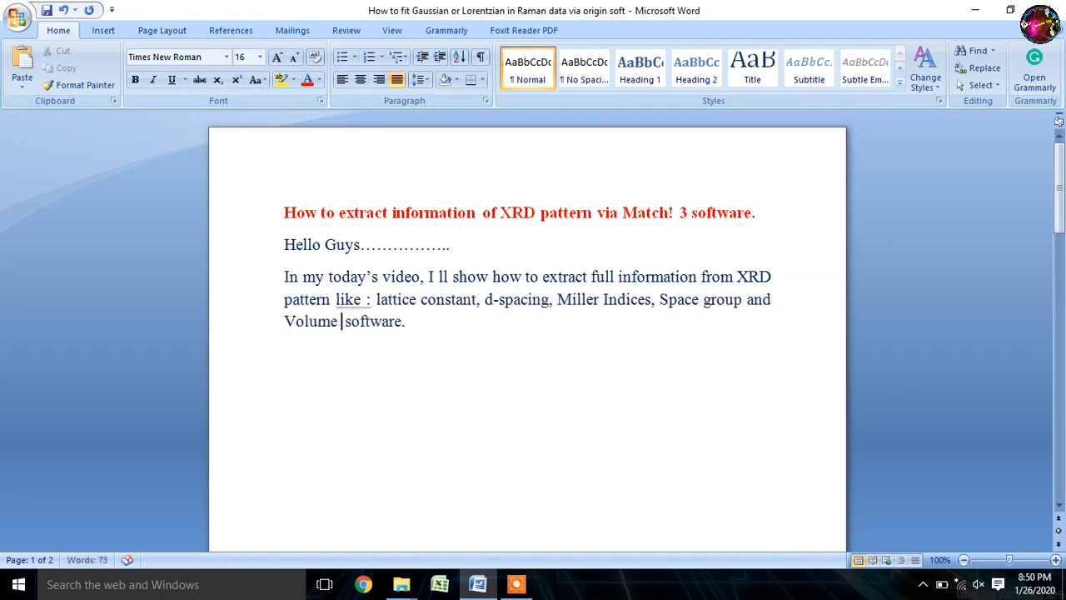
{"action": "type", "text": " of "}
{"action": "type", "text": "materia"}
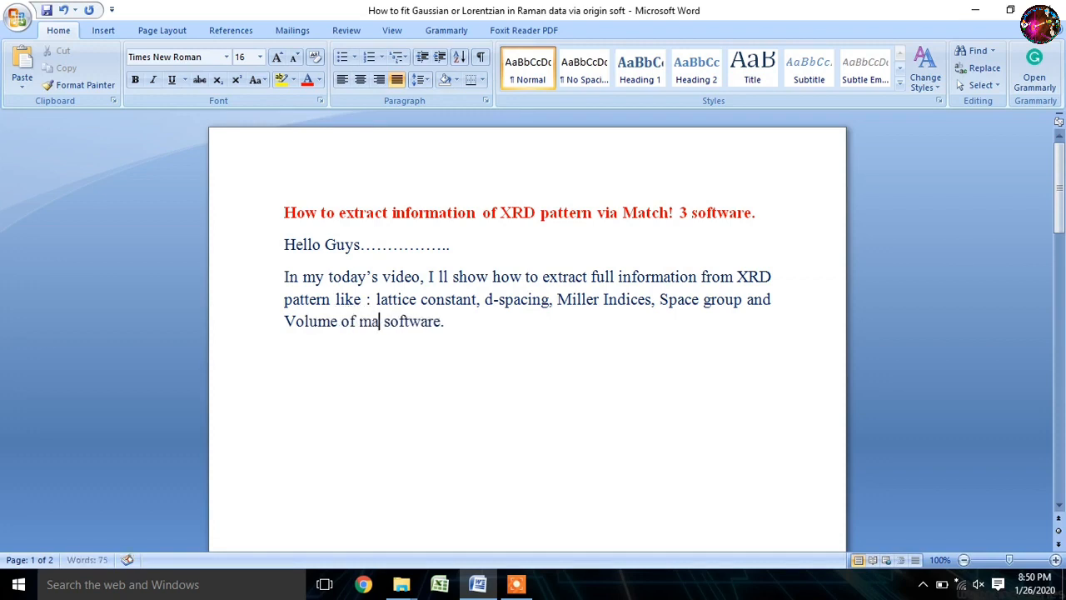
{"action": "type", "text": "l"}
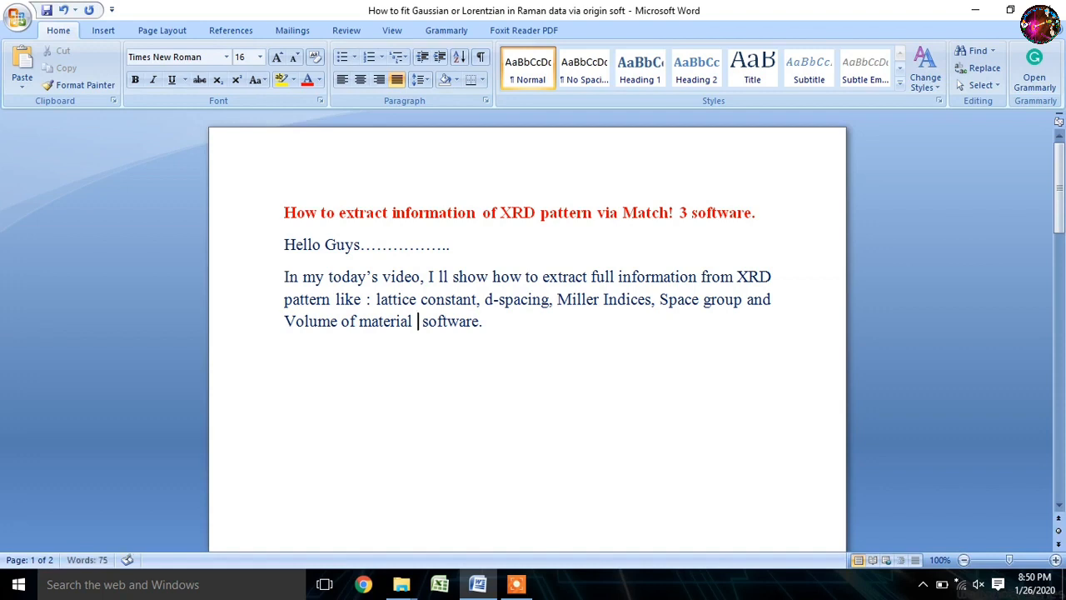
- Continue the introductory sentence after "material" with "using", before the word "software"
{"action": "type", "text": " via"}
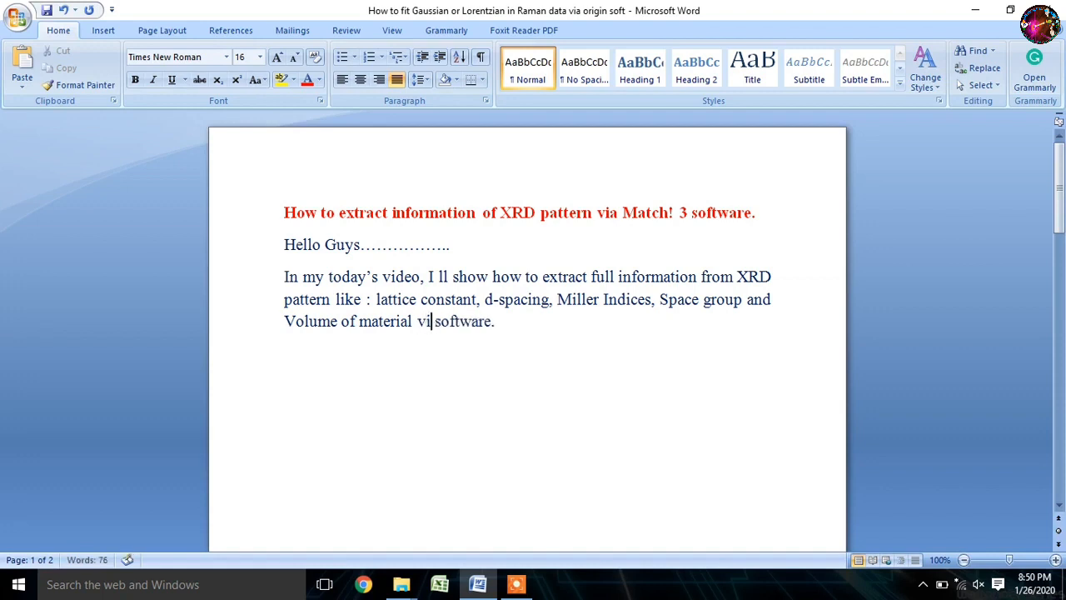
{"action": "key", "text": "BackSpace"}
{"action": "key", "text": "BackSpace"}
{"action": "key", "text": "BackSpace"}
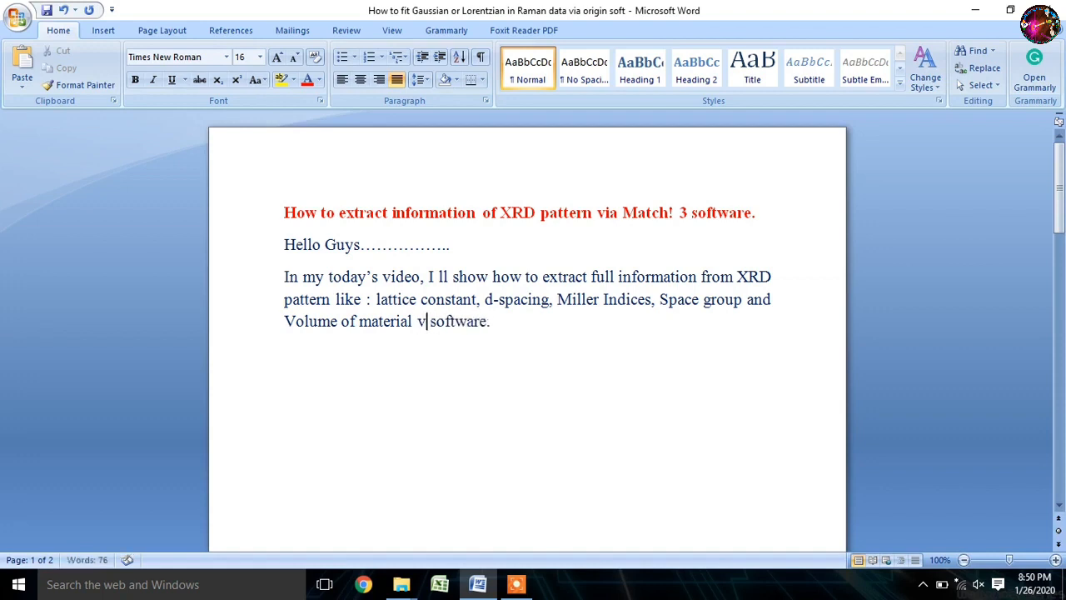
{"action": "type", "text": "using "}
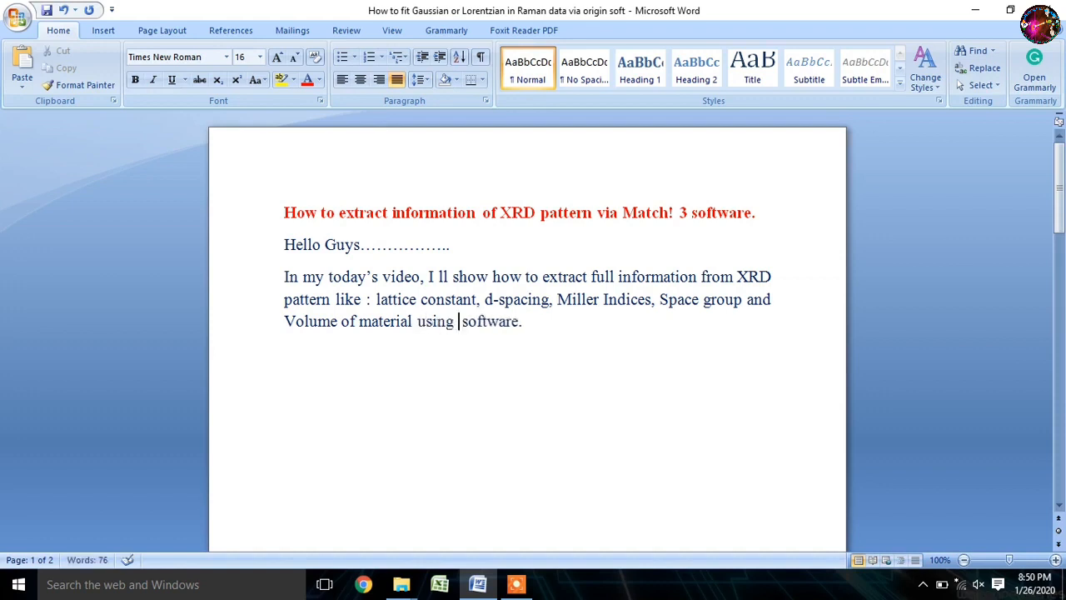
- Insert the program name "Match!3" between "using" and "software" in the introductory sentence
{"action": "type", "text": "Matc"}
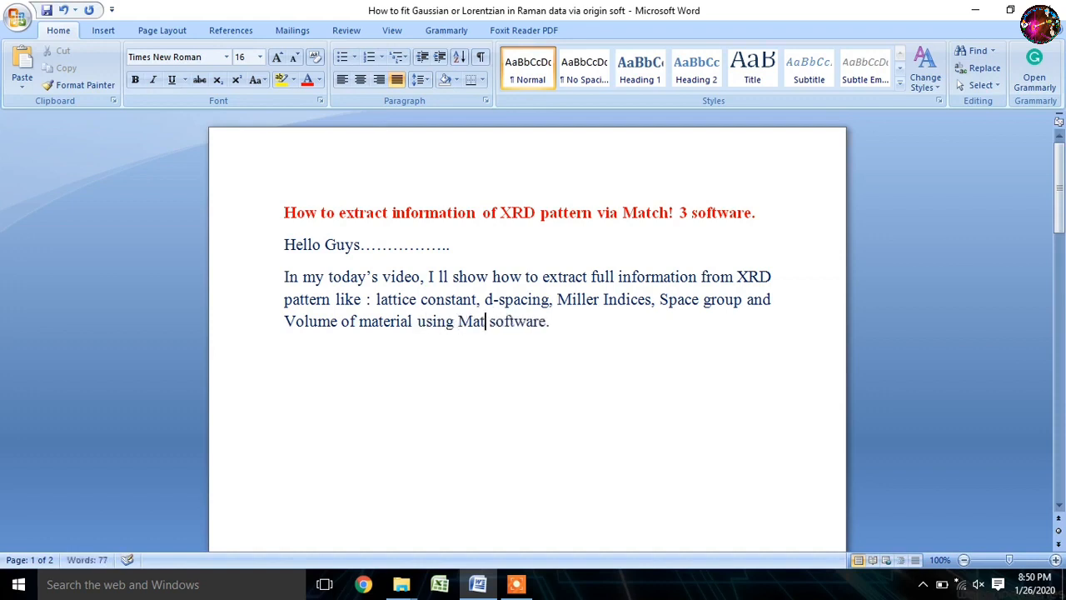
{"action": "type", "text": "h"}
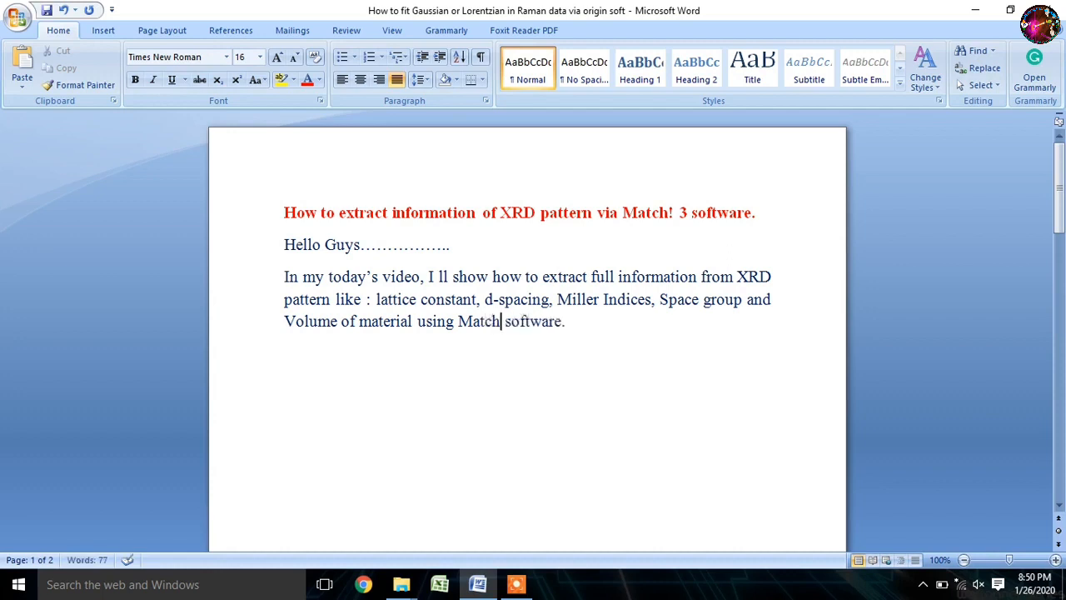
{"action": "type", "text": "!"}
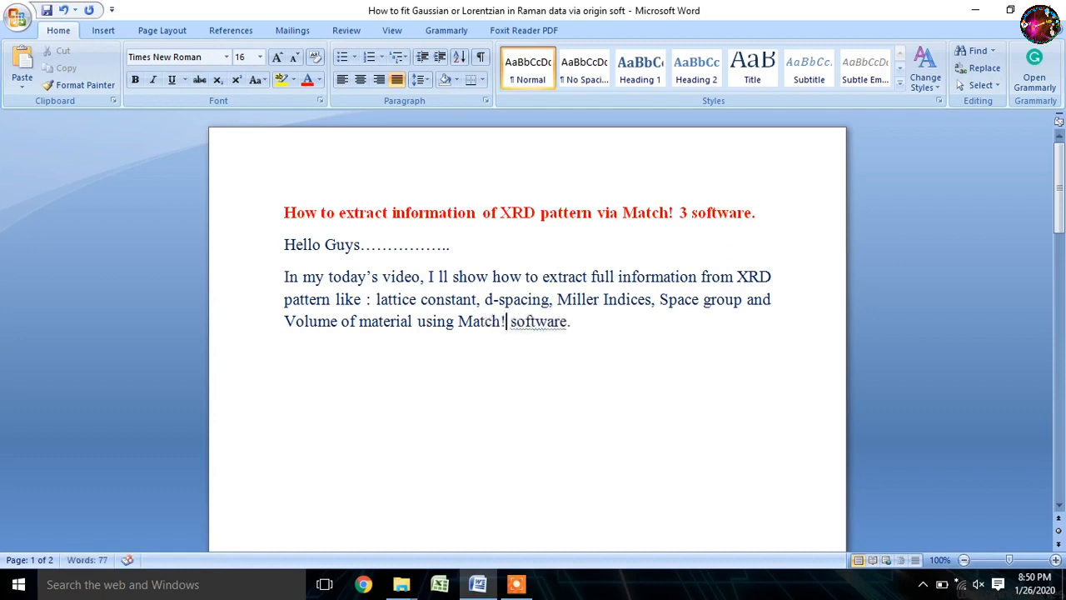
{"action": "type", "text": "3"}
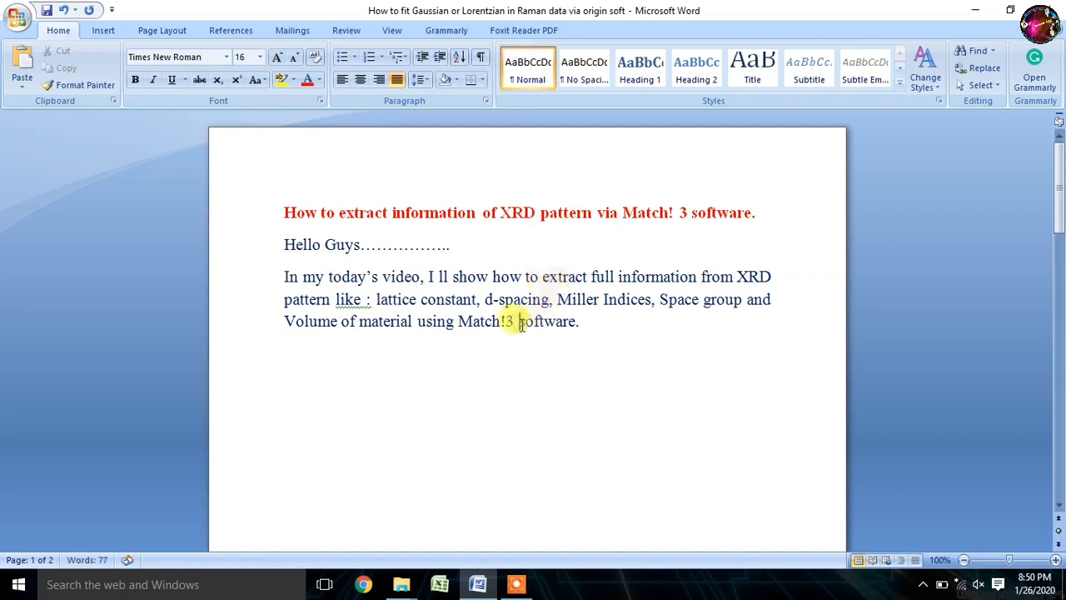
- Accept the grammar checker's spacing corrections "like:" and "Match! 3" in the introductory paragraph
{"action": "right_click", "coordinate": [362, 302]}
{"action": "left_click", "coordinate": [345, 339]}
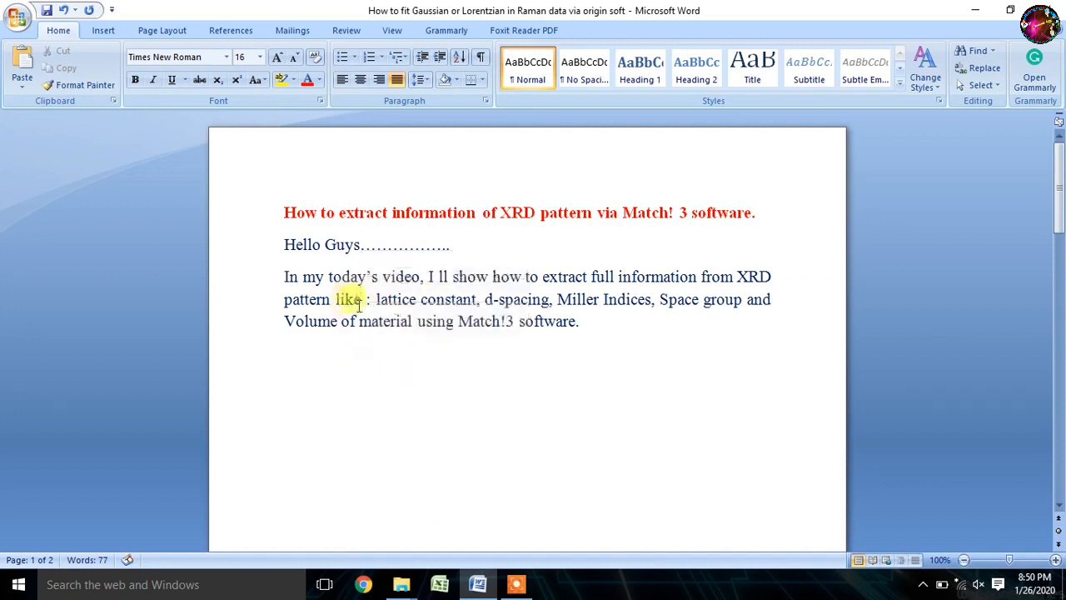
{"action": "right_click", "coordinate": [351, 304]}
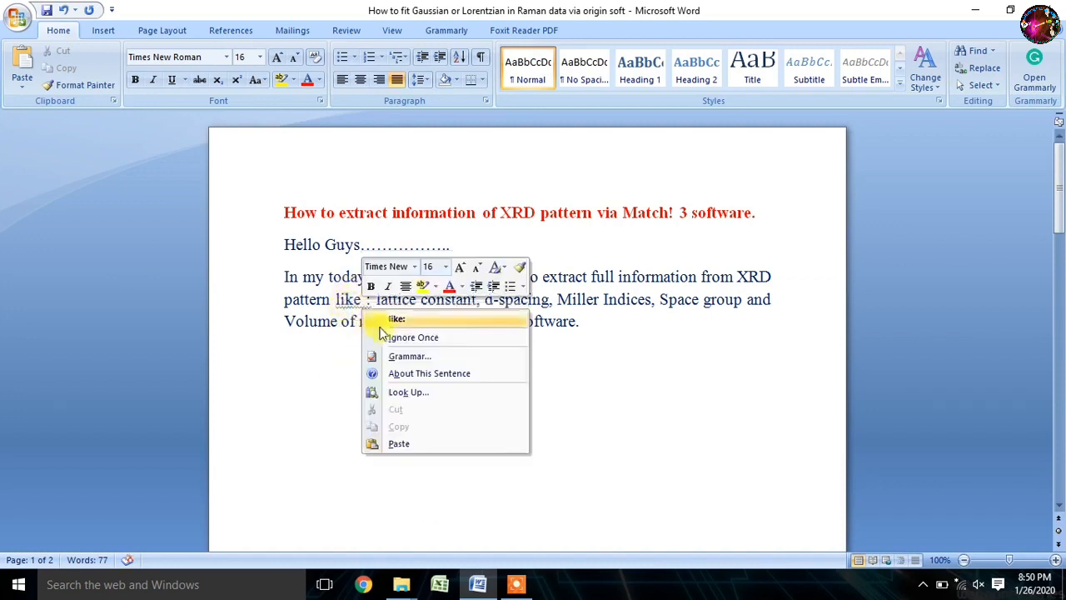
{"action": "left_click", "coordinate": [393, 349]}
{"action": "left_click", "coordinate": [377, 437]}
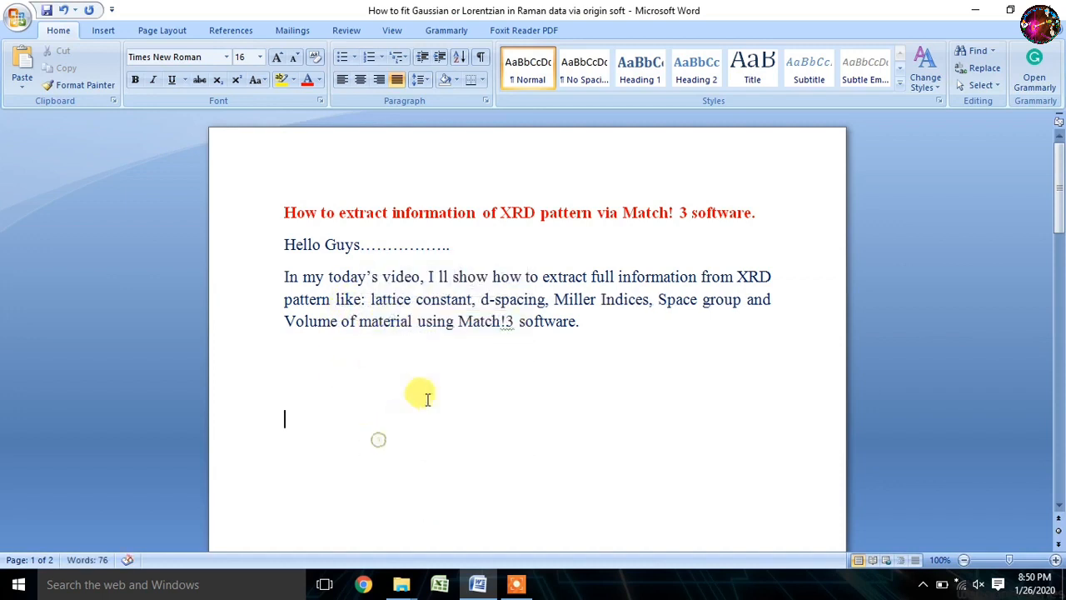
{"action": "right_click", "coordinate": [503, 323]}
{"action": "left_click", "coordinate": [546, 346]}
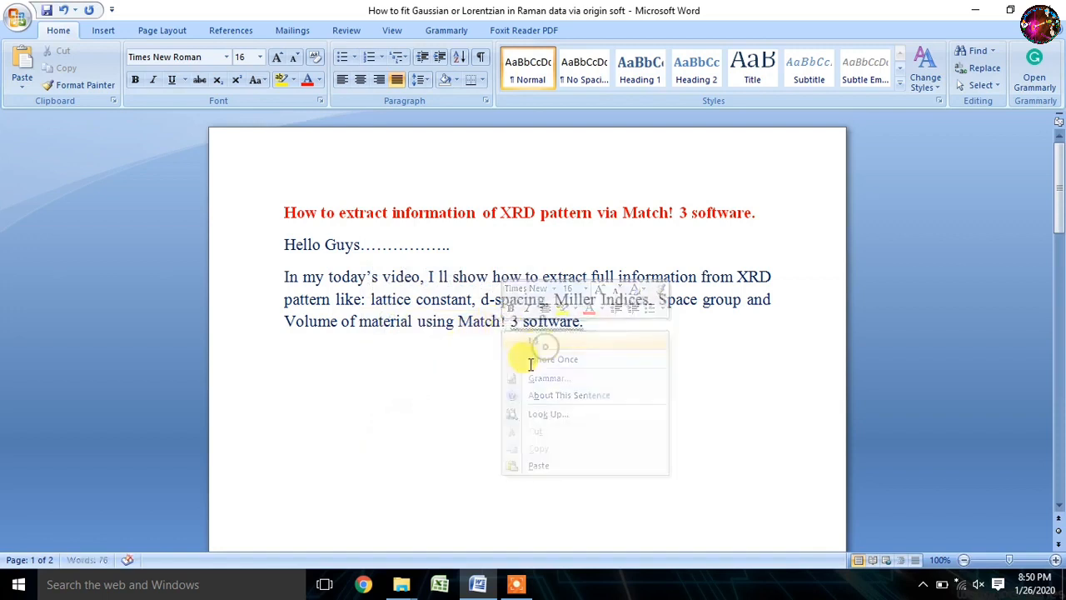
- Ignore the grammar checker's flags on "3 software." at the end of the introductory paragraph
{"action": "right_click", "coordinate": [581, 325]}
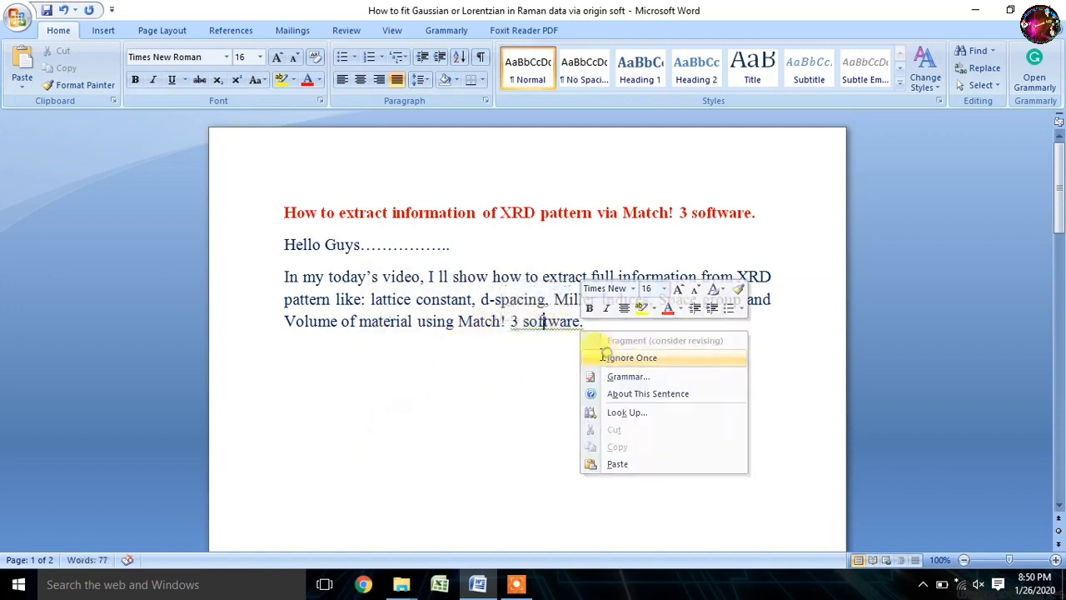
{"action": "left_click", "coordinate": [607, 357]}
{"action": "right_click", "coordinate": [580, 325]}
{"action": "left_click", "coordinate": [607, 357]}
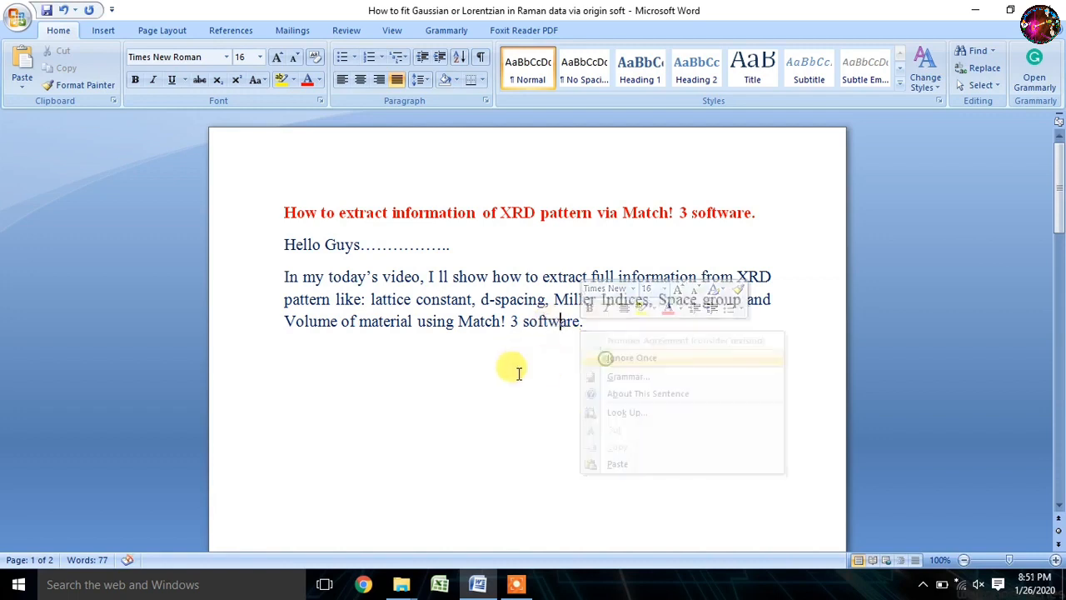
- Delete the empty lines between the introductory paragraph and the "Let's start" line
{"action": "left_click", "coordinate": [375, 385]}
{"action": "left_click", "coordinate": [346, 447]}
{"action": "key", "text": "BackSpace"}
{"action": "key", "text": "BackSpace"}
{"action": "key", "text": "BackSpace"}
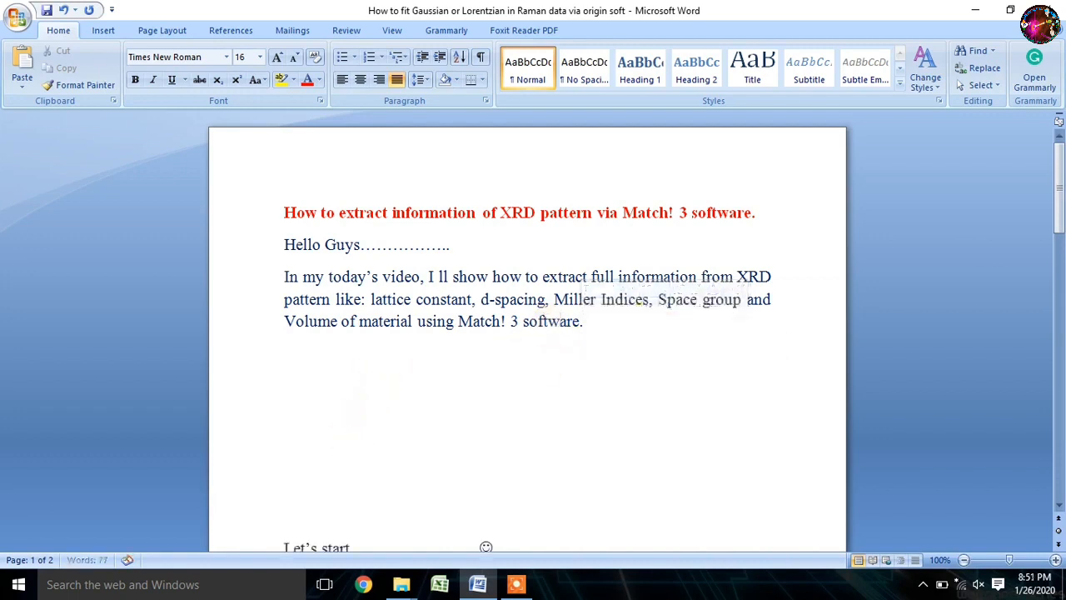
{"action": "left_click", "coordinate": [335, 483]}
{"action": "key", "text": "BackSpace"}
{"action": "key", "text": "BackSpace"}
{"action": "key", "text": "BackSpace"}
{"action": "key", "text": "BackSpace"}
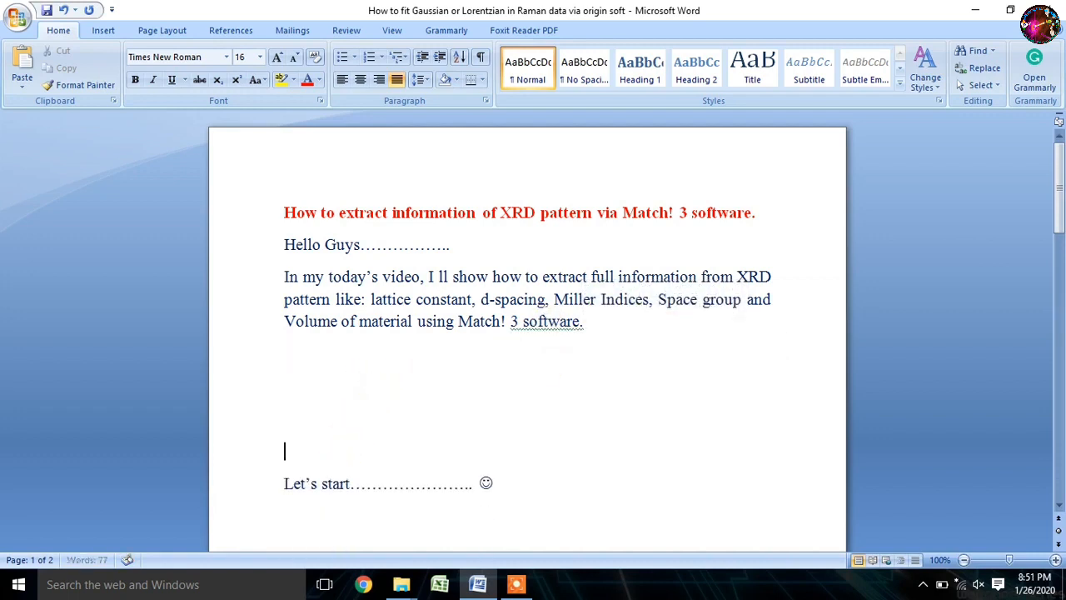
{"action": "key", "text": "BackSpace"}
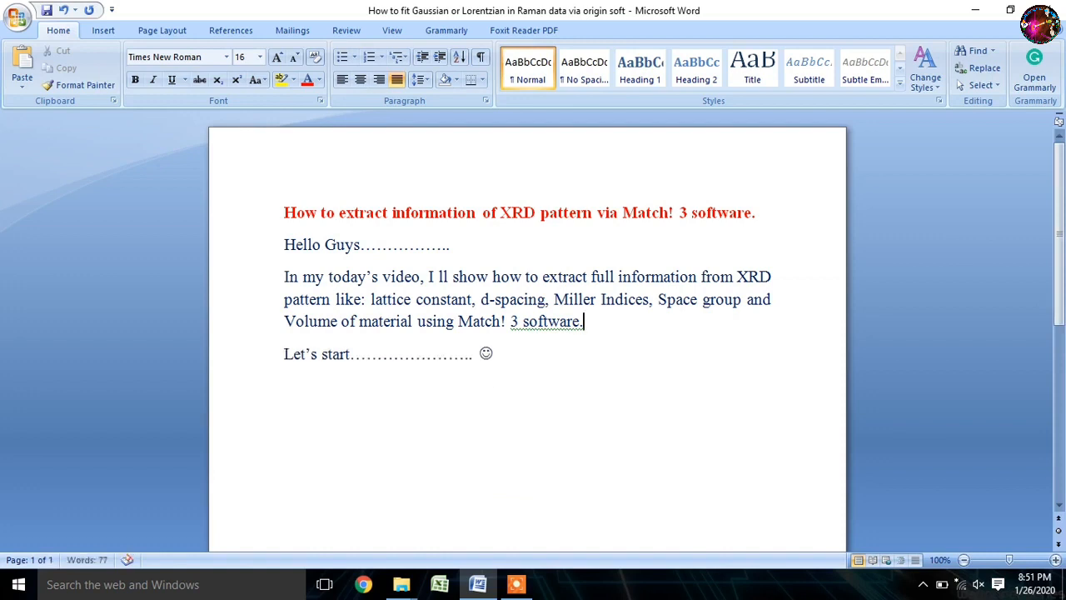
- Dismiss the remaining grammar flags on "3 software." in the introduction and place the cursor on the line below "Let's start"
{"action": "right_click", "coordinate": [540, 332]}
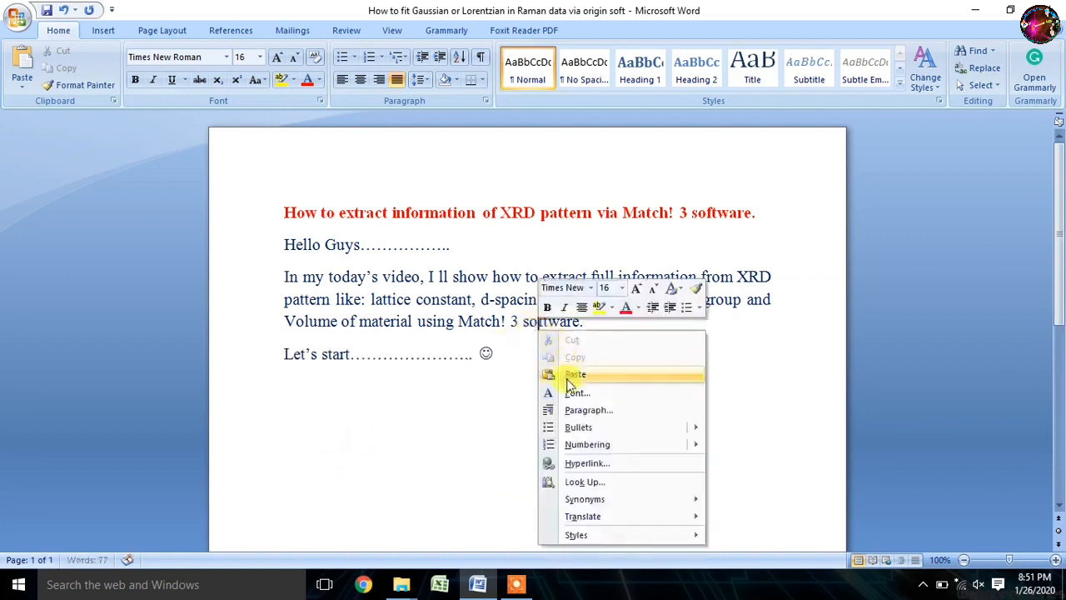
{"action": "left_click", "coordinate": [503, 418]}
{"action": "left_click", "coordinate": [445, 395]}
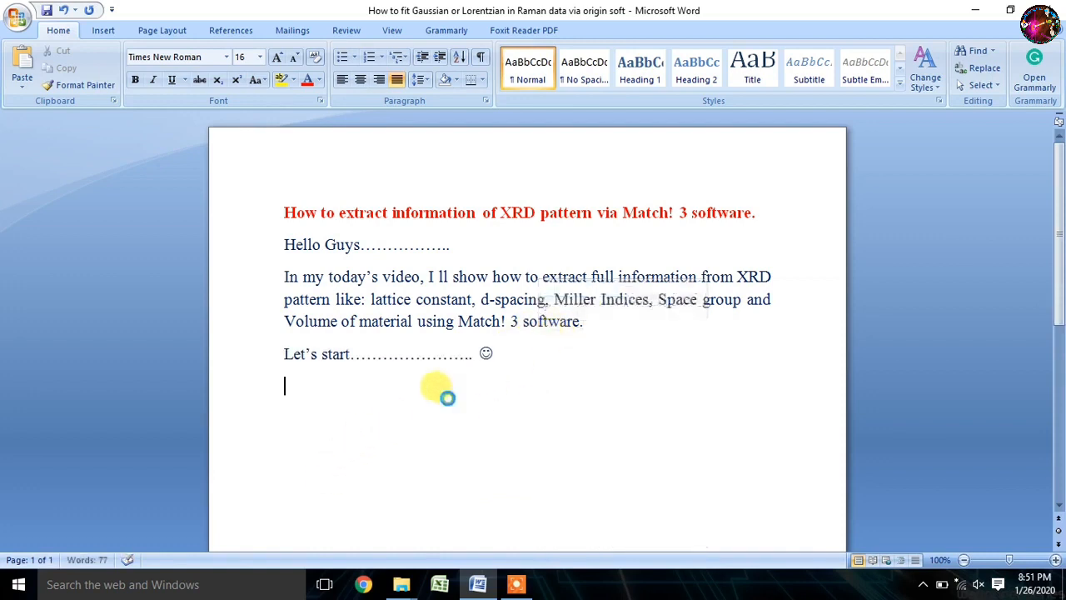
{"action": "right_click", "coordinate": [550, 327]}
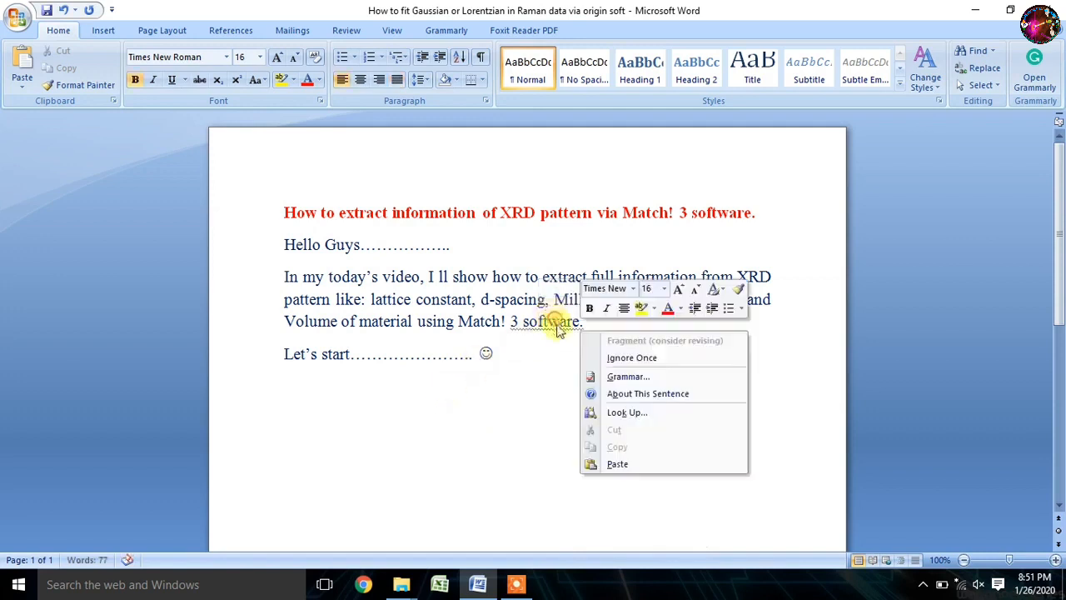
{"action": "left_click", "coordinate": [614, 357]}
{"action": "key", "text": "Return"}
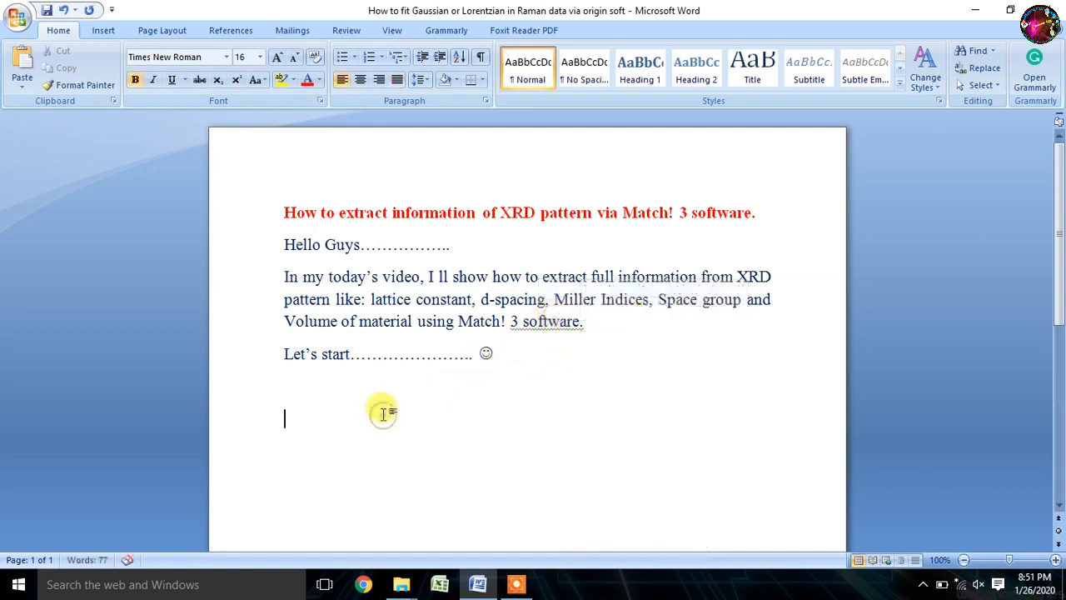
{"action": "right_click", "coordinate": [540, 326]}
{"action": "left_click", "coordinate": [610, 358]}
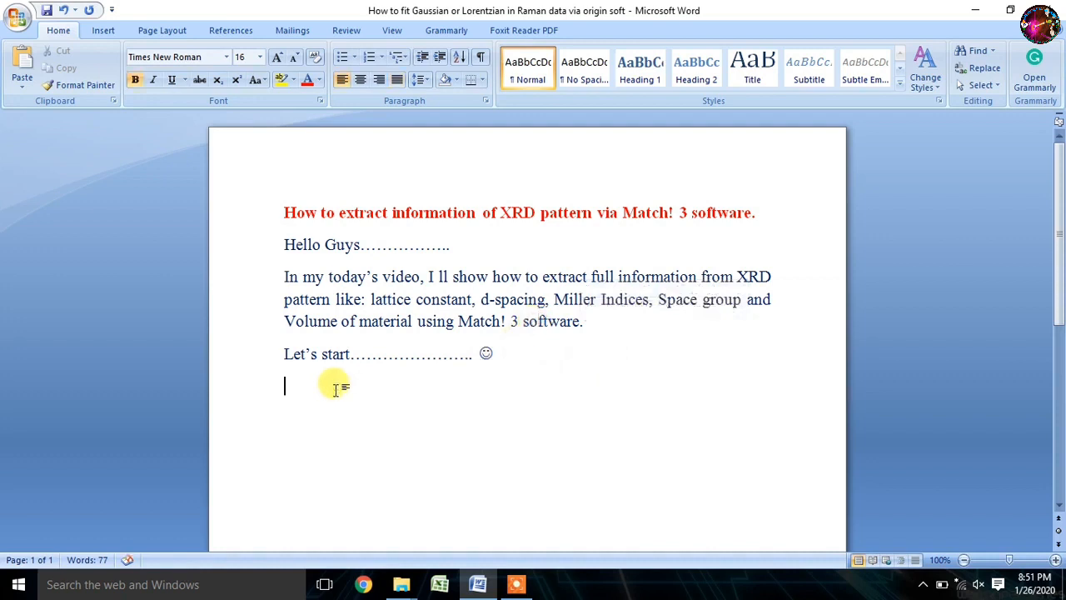
- Write the first instruction "1st open Match! 3 software" below "Let's start", copying the software name from the introduction
{"action": "type", "text": "1st "}
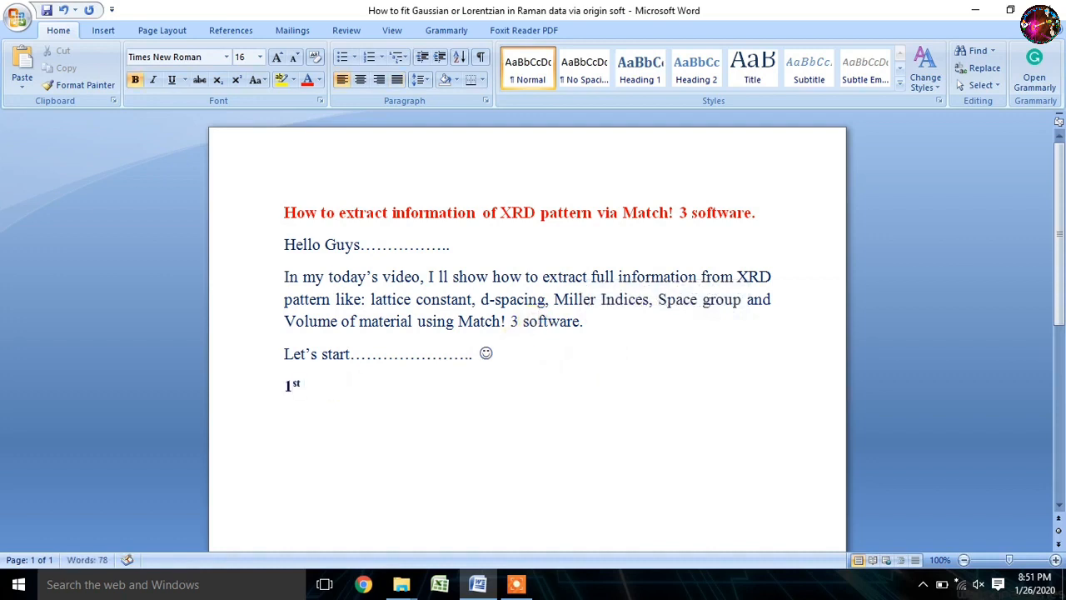
{"action": "type", "text": "open"}
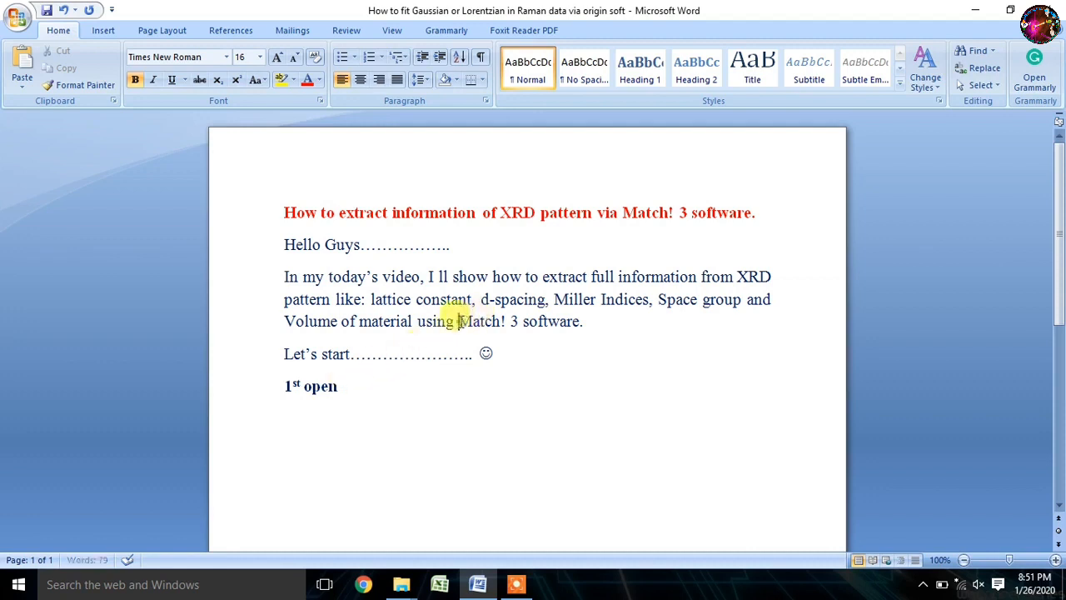
{"action": "left_click_drag", "start_coordinate": [458, 321], "coordinate": [558, 327]}
{"action": "key", "text": "ctrl+c"}
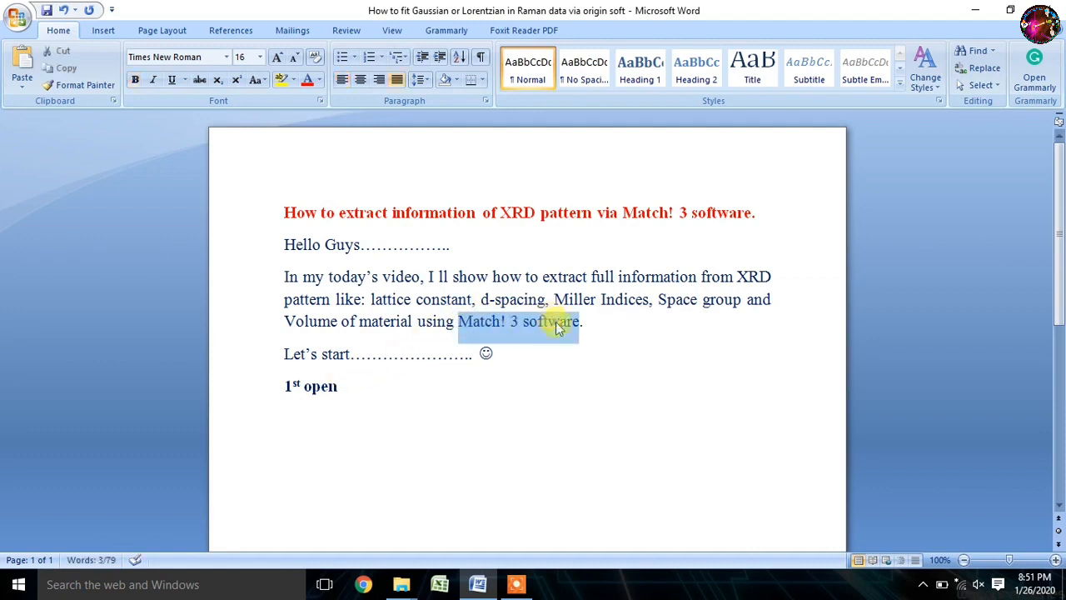
{"action": "left_click", "coordinate": [485, 383]}
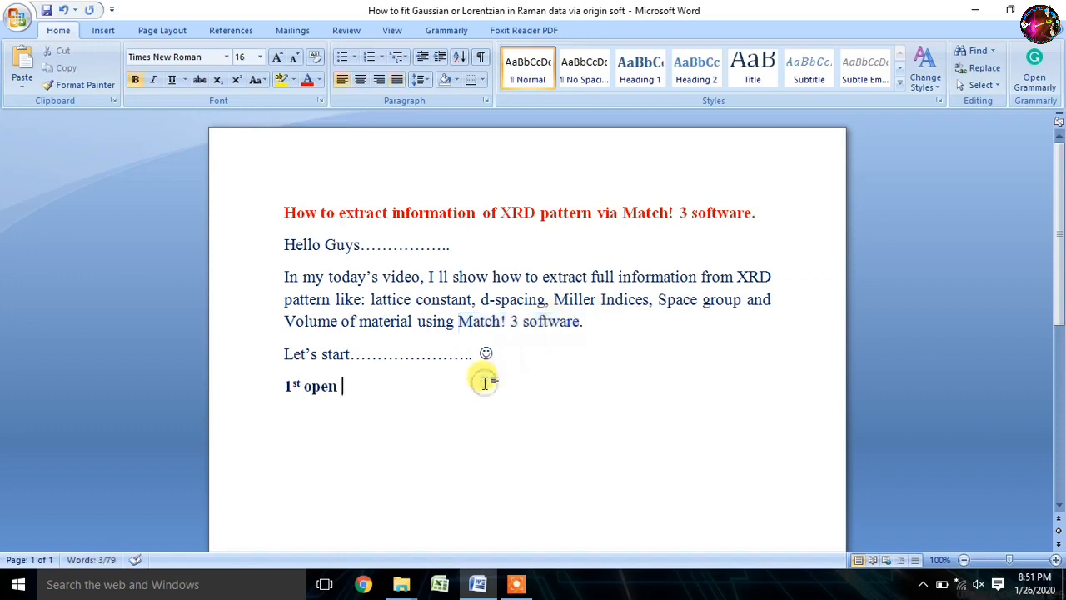
{"action": "key", "text": "ctrl+v"}
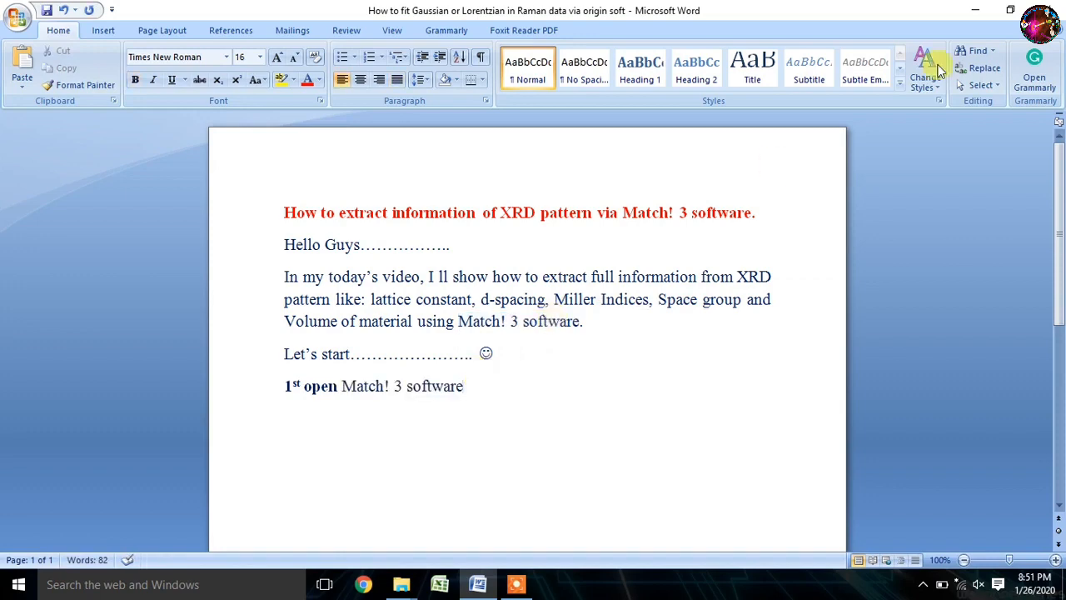
- Minimize the document, launch Match! 3 from the desktop and close its file import dialog without choosing a file
{"action": "left_click", "coordinate": [976, 10]}
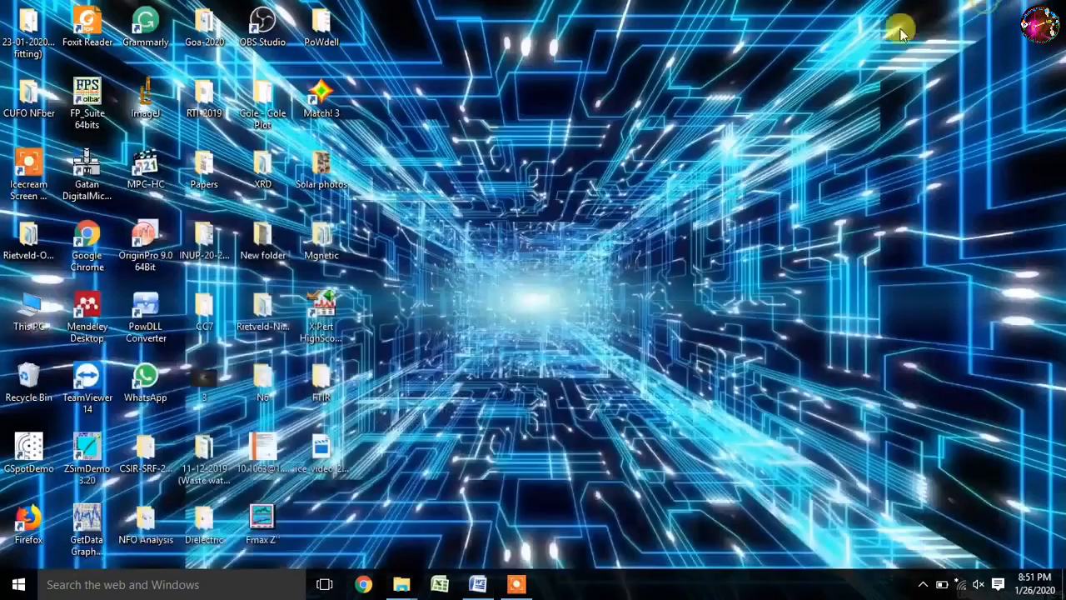
{"action": "double_click", "coordinate": [321, 83]}
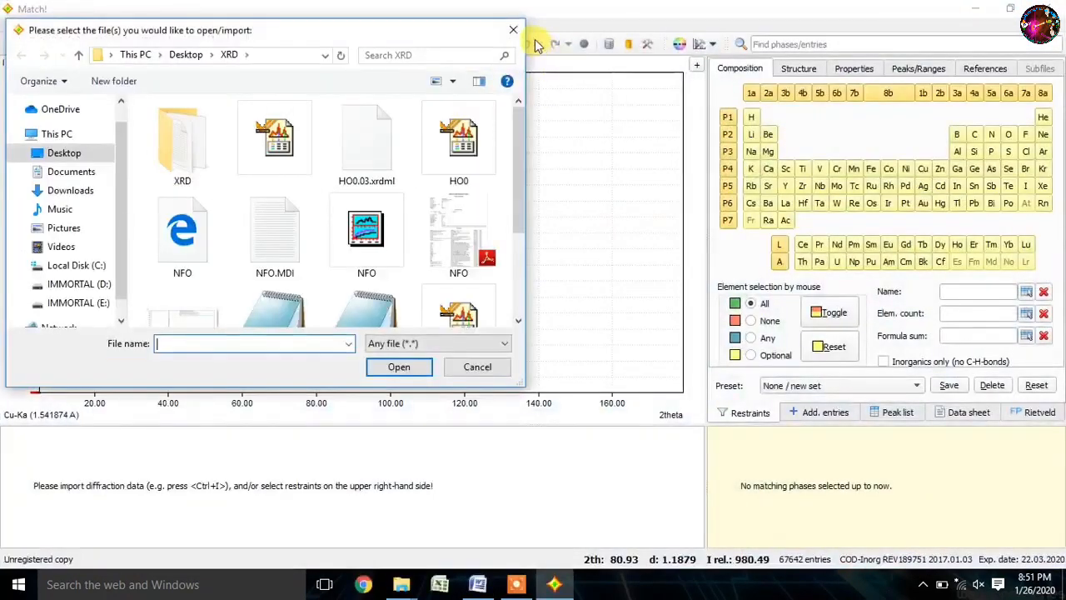
{"action": "left_click", "coordinate": [515, 31]}
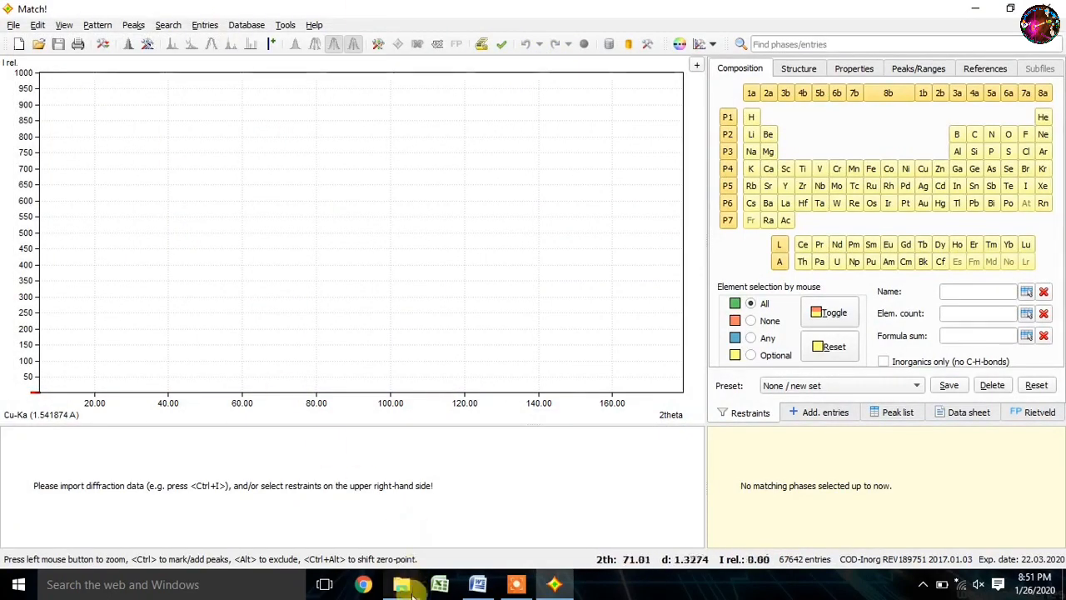
- Switch back to the Word document and add the second instruction "2nd Go to file" on a new line
{"action": "left_click", "coordinate": [478, 588]}
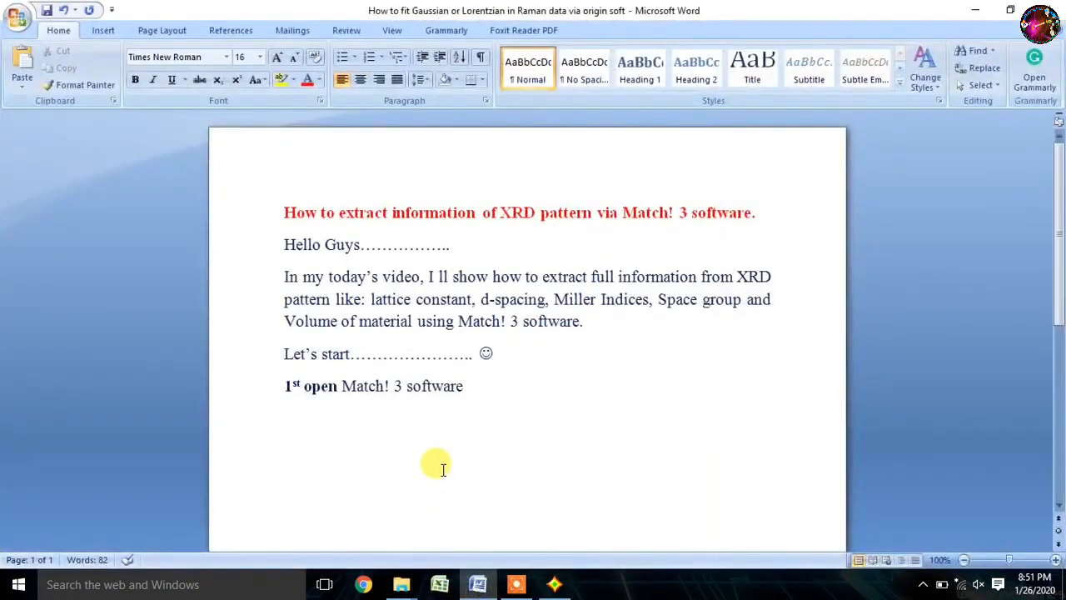
{"action": "key", "text": "Return"}
{"action": "type", "text": "2"}
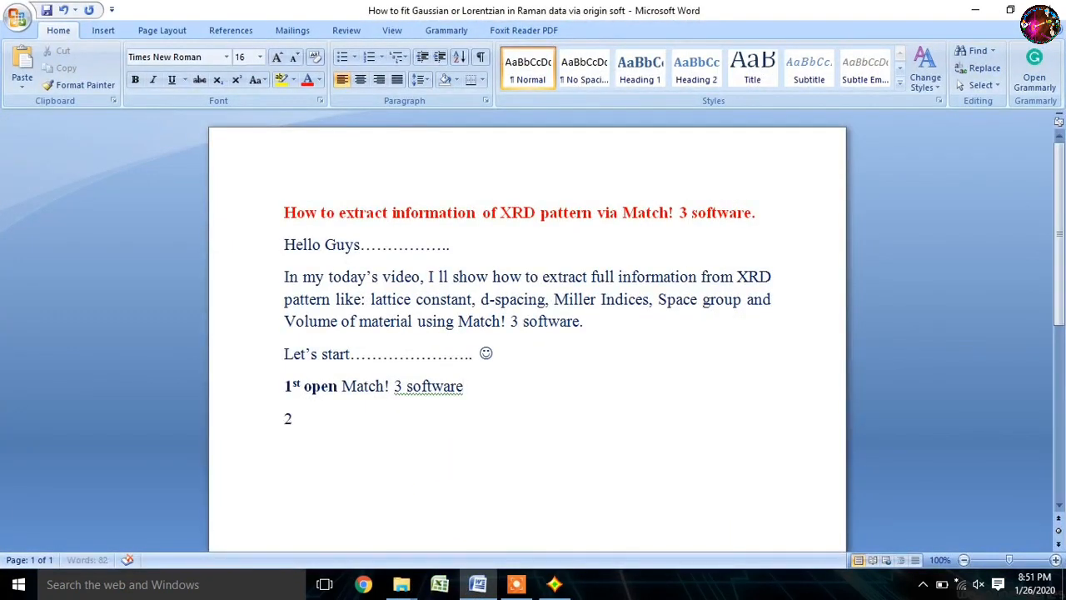
{"action": "type", "text": "nd Got"}
{"action": "key", "text": "BackSpace"}
{"action": "key", "text": "BackSpace"}
{"action": "type", "text": "to "}
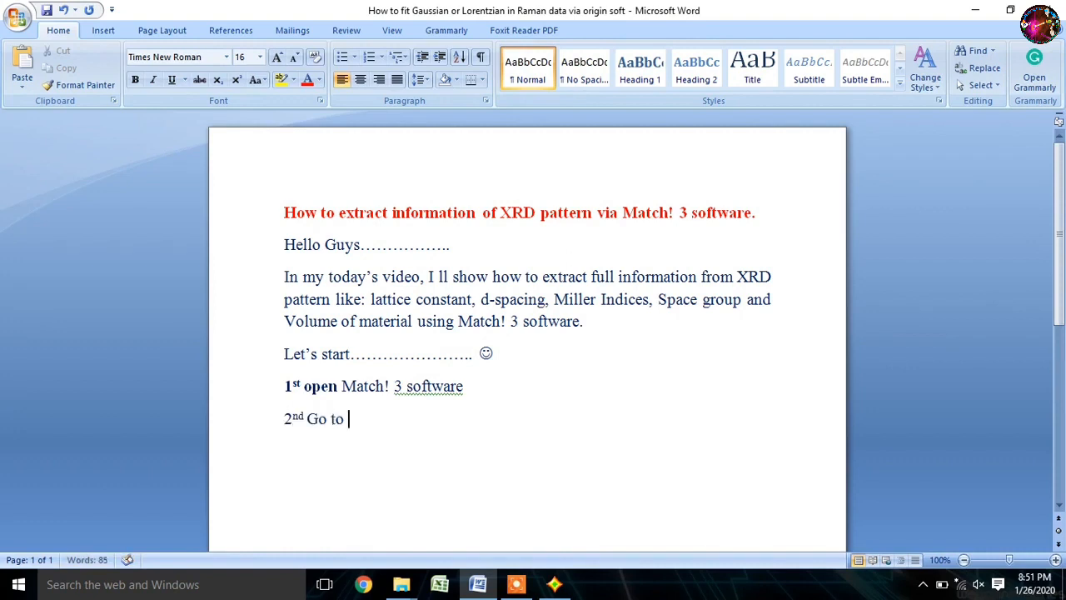
{"action": "type", "text": "file"}
- Ignore the grammar flag on "3 software" in the first instruction and switch to Match!
{"action": "right_click", "coordinate": [457, 389]}
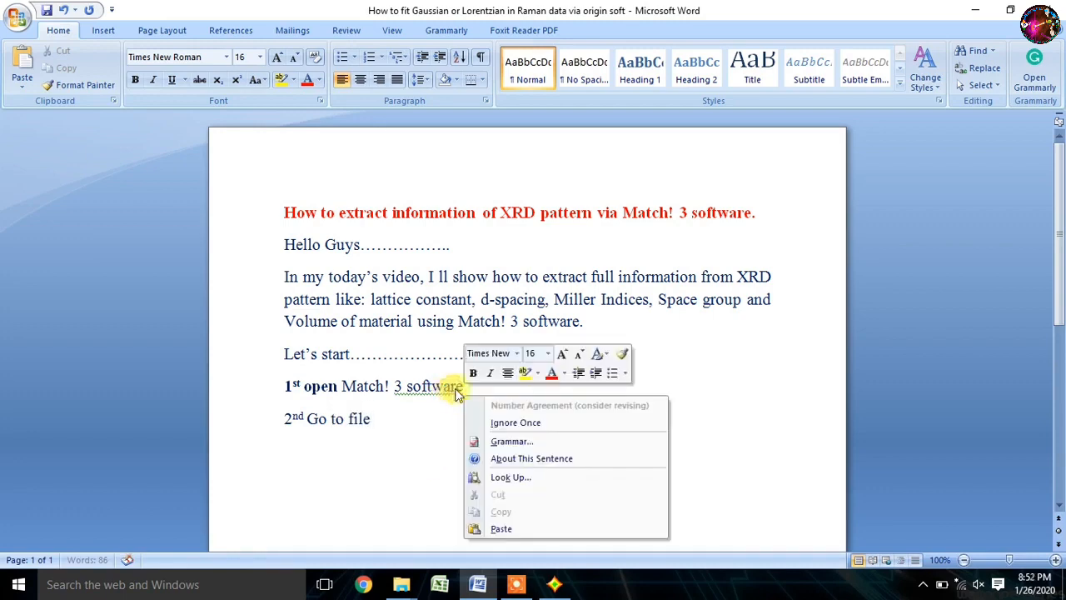
{"action": "left_click", "coordinate": [506, 423]}
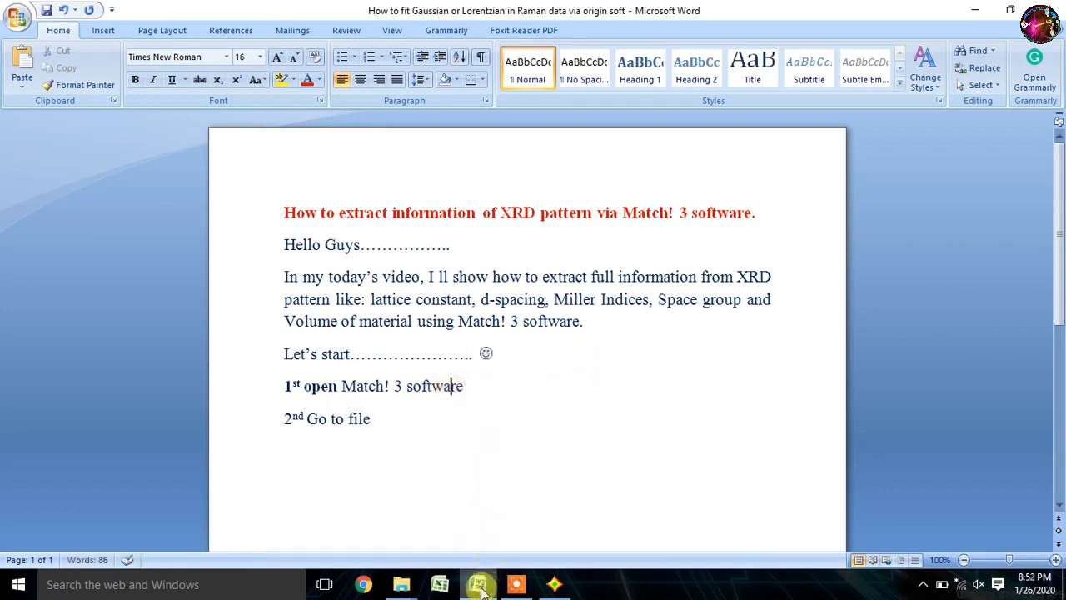
{"action": "left_click", "coordinate": [552, 586]}
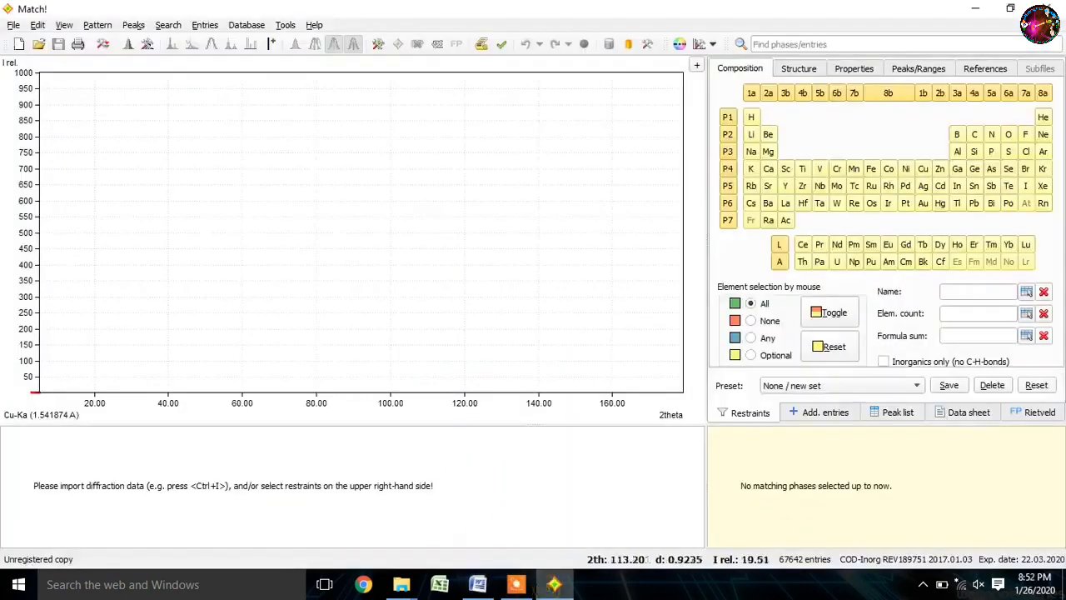
- Switch to the Word document, extend the second instruction with "and open" and add "3rd upload the file" on a new line
{"action": "left_click", "coordinate": [13, 26]}
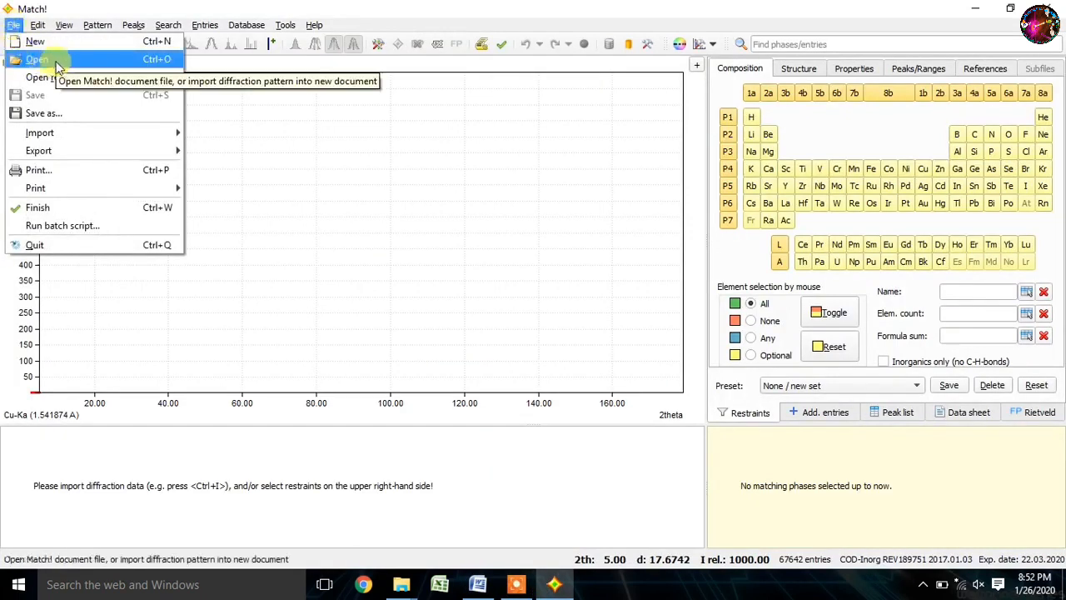
{"action": "left_click", "coordinate": [478, 585]}
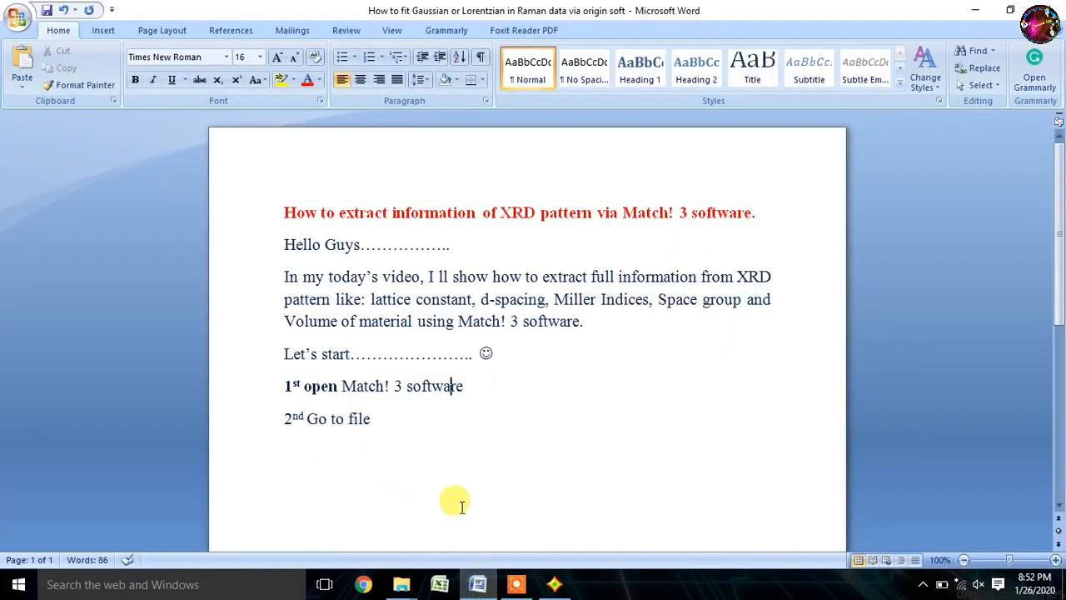
{"action": "type", "text": "and open"}
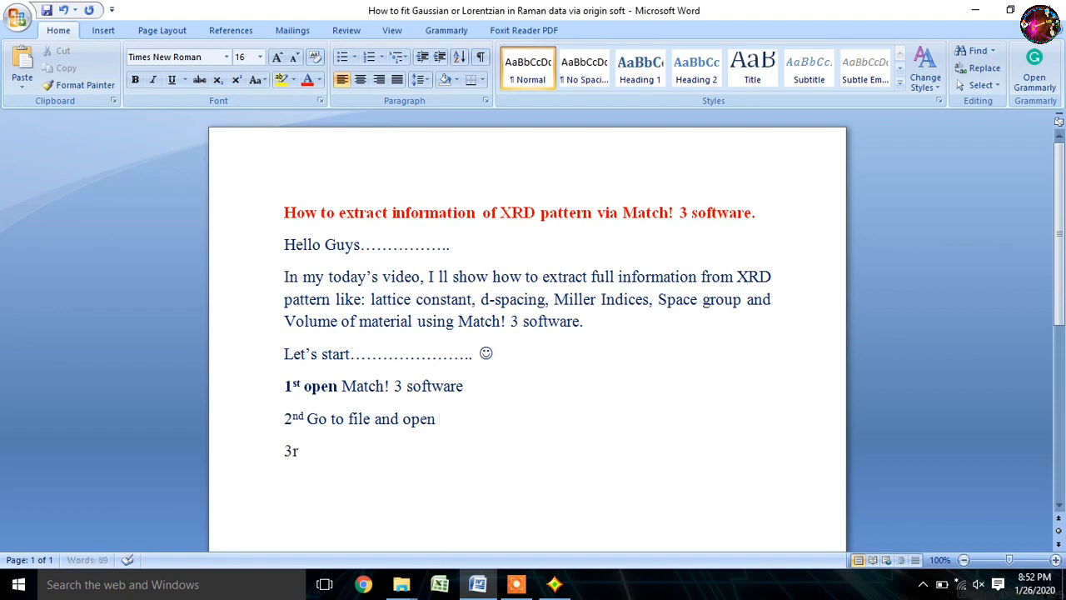
{"action": "type", "text": "upload "}
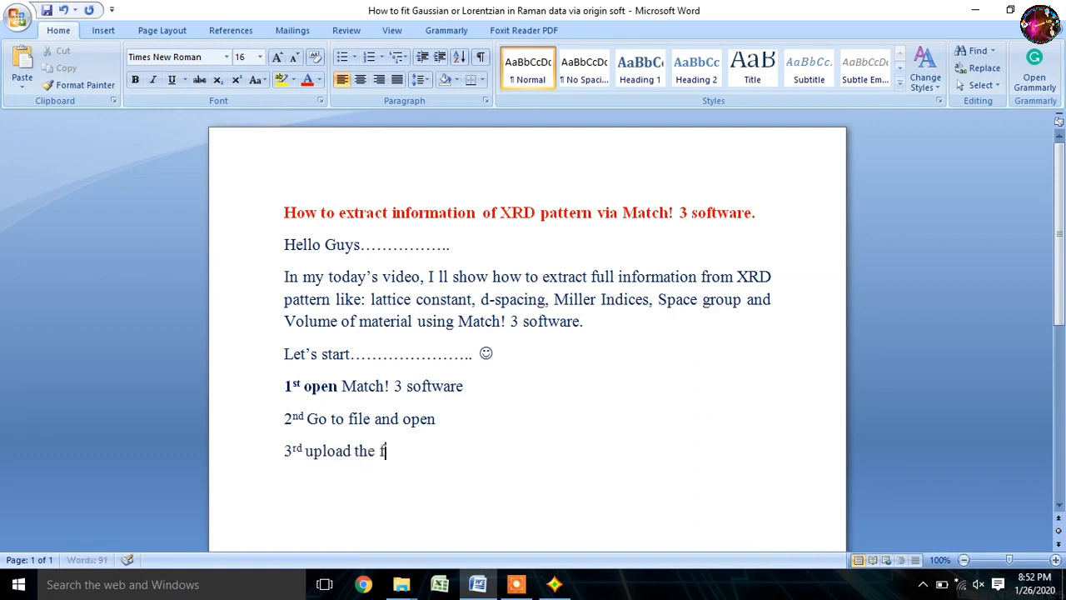
{"action": "type", "text": "the file"}
- Switch to Match! and open the NiFe2O4600 .dat diffraction file from the XRD folder on the desktop
{"action": "left_click", "coordinate": [554, 583]}
{"action": "left_click", "coordinate": [14, 25]}
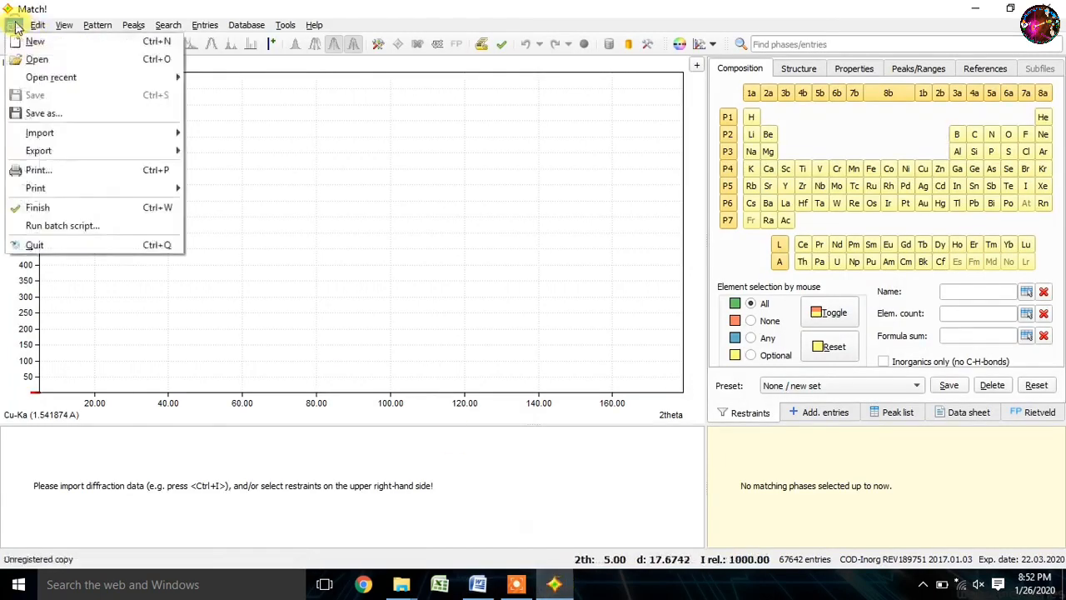
{"action": "left_click", "coordinate": [43, 61]}
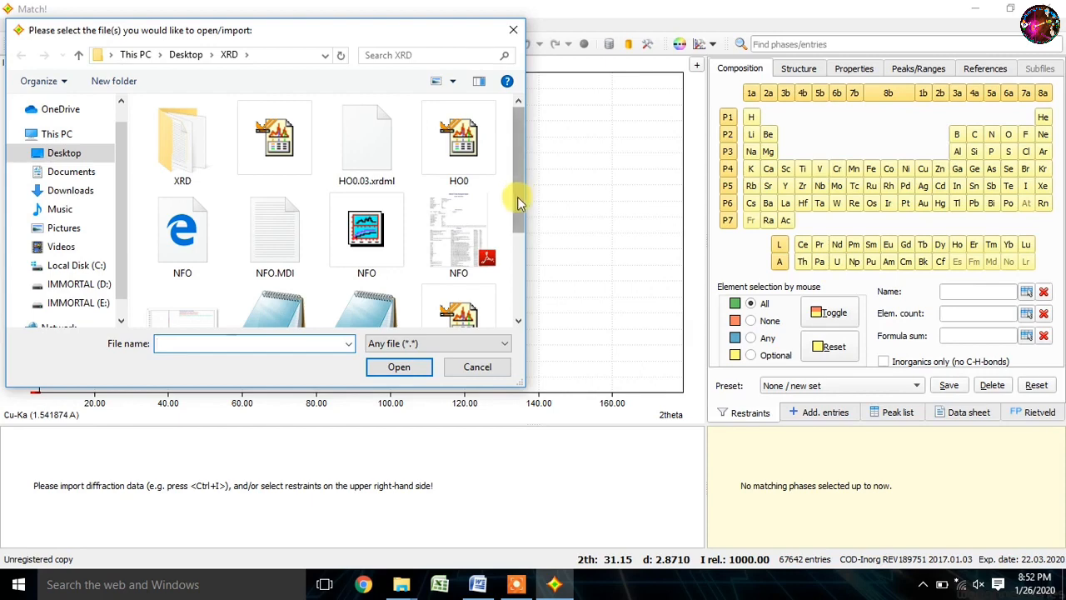
{"action": "left_click_drag", "start_coordinate": [517, 196], "coordinate": [518, 262]}
{"action": "left_click", "coordinate": [371, 225]}
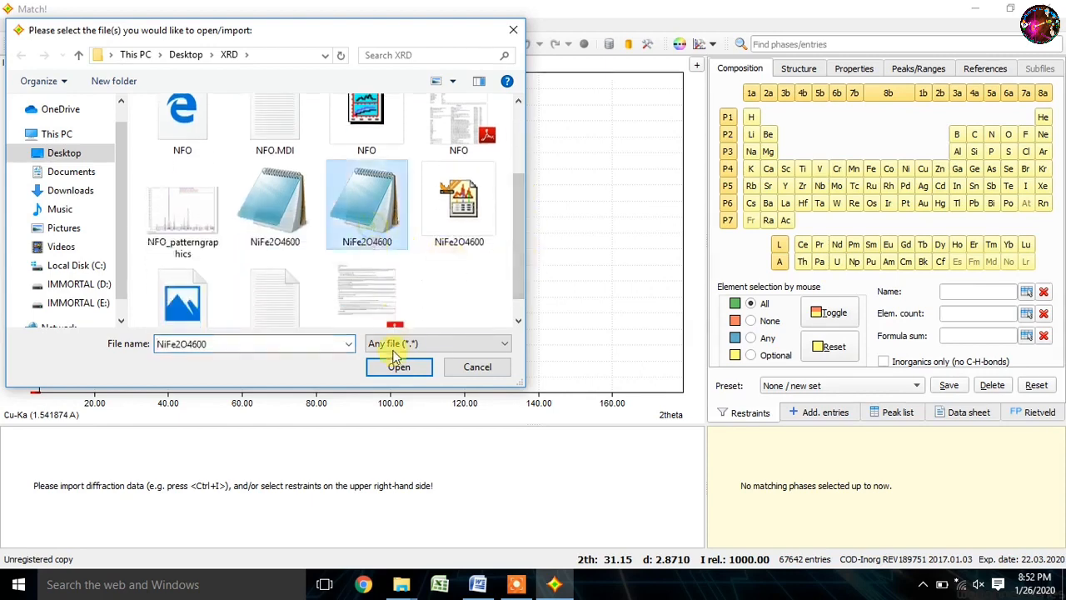
{"action": "left_click", "coordinate": [398, 372]}
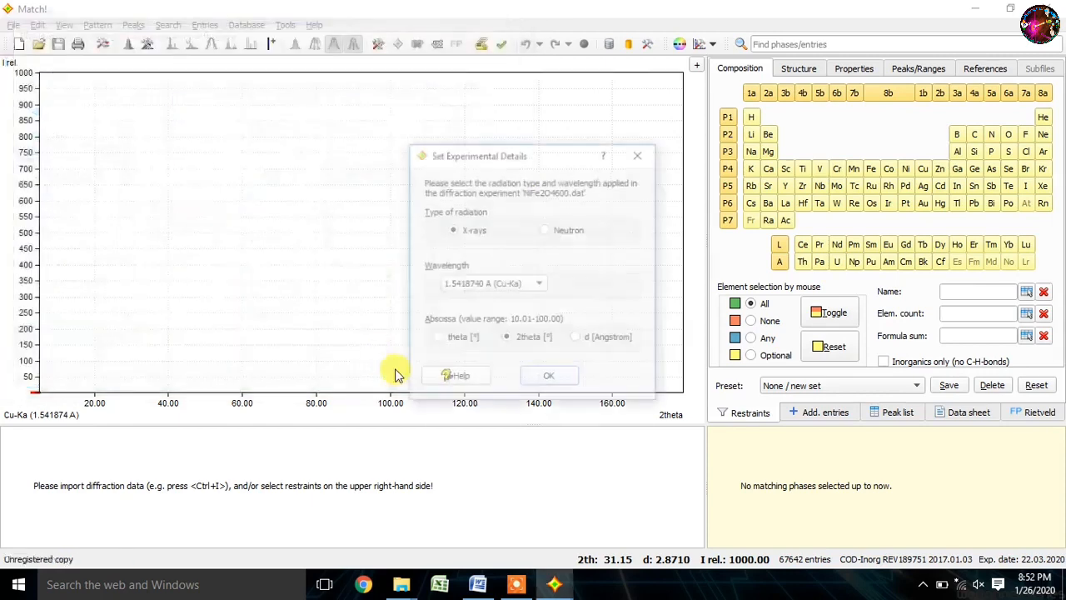
- Choose the 1.5418740 A (Cu-Ka) wavelength in the experimental details and confirm the import
{"action": "left_click", "coordinate": [543, 287]}
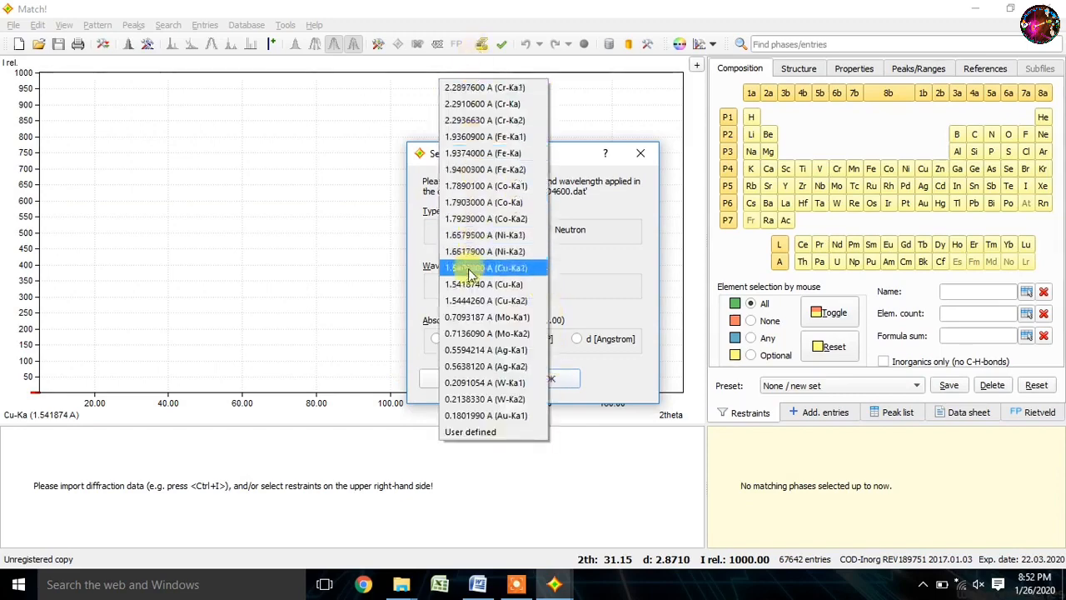
{"action": "left_click", "coordinate": [469, 284]}
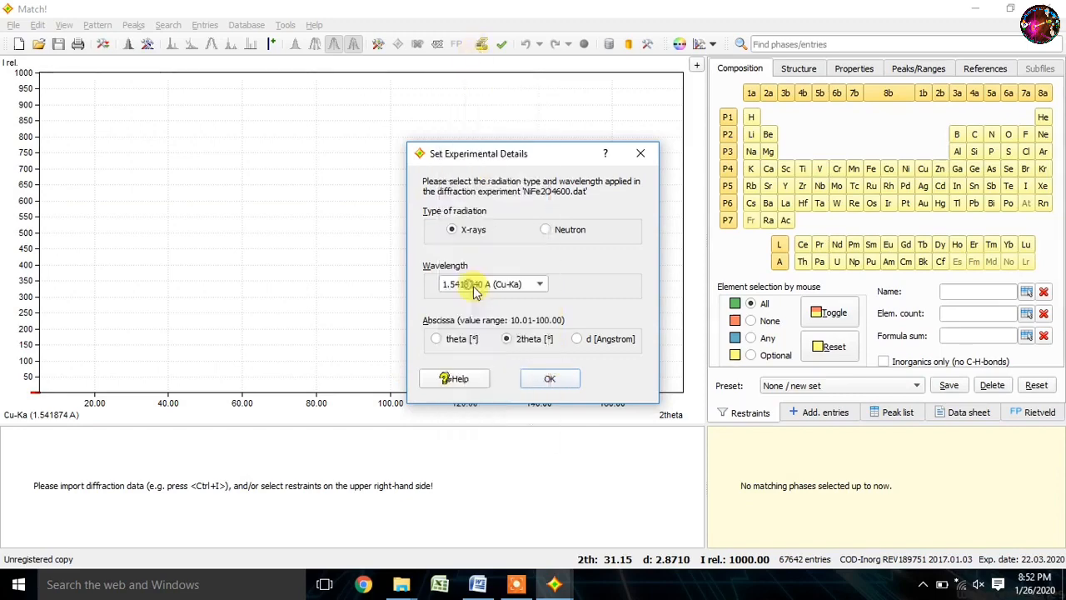
{"action": "left_click", "coordinate": [549, 381]}
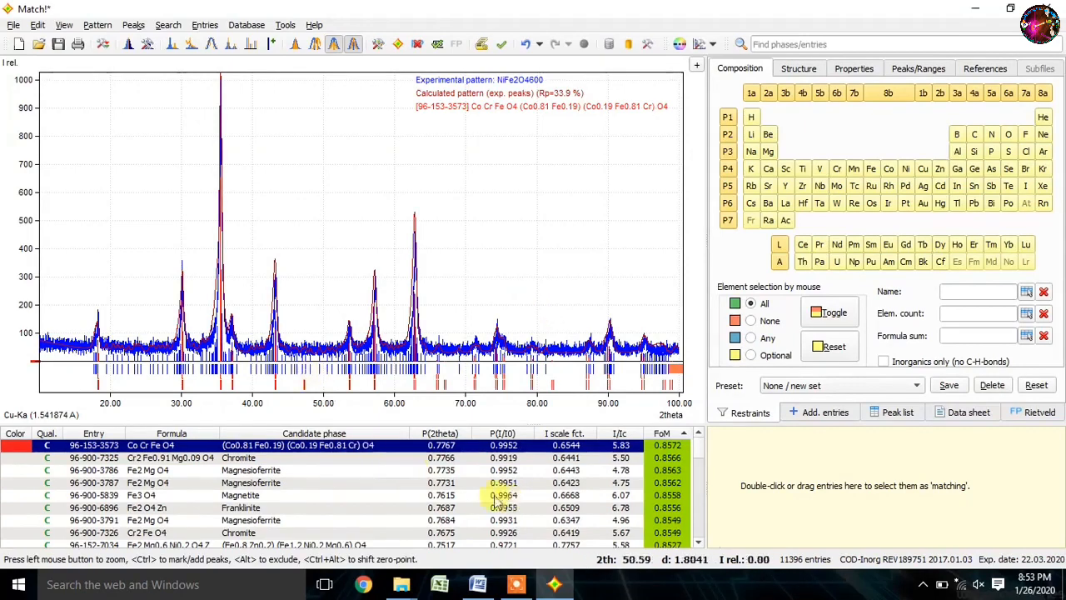
- Switch to the Word document and append "(file extension should be .dat file)" to the third instruction
{"action": "mouse_move", "coordinate": [476, 588]}
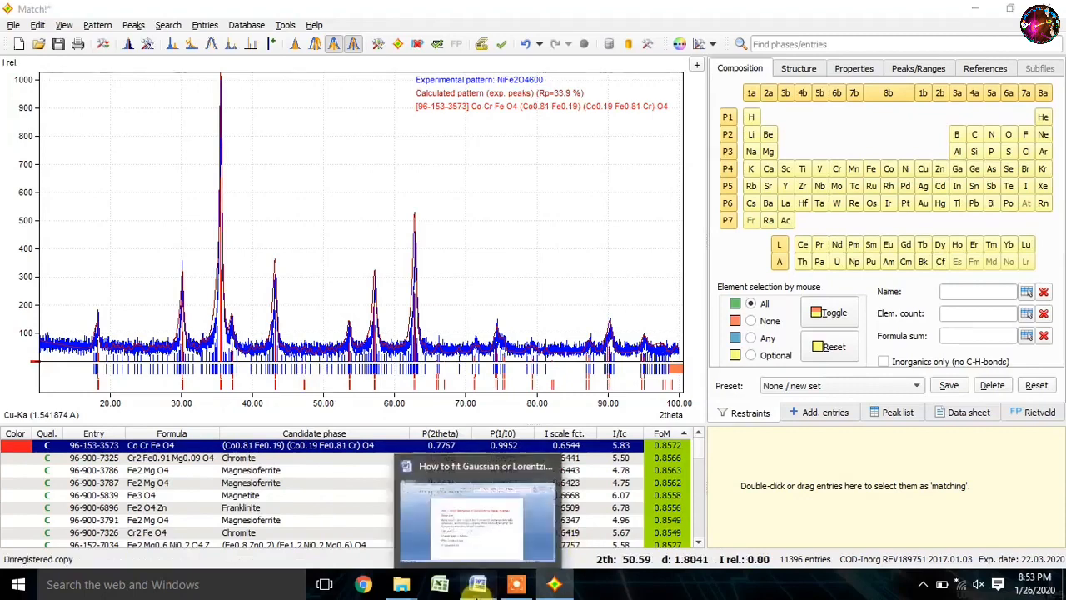
{"action": "left_click", "coordinate": [434, 478]}
{"action": "type", "text": "("}
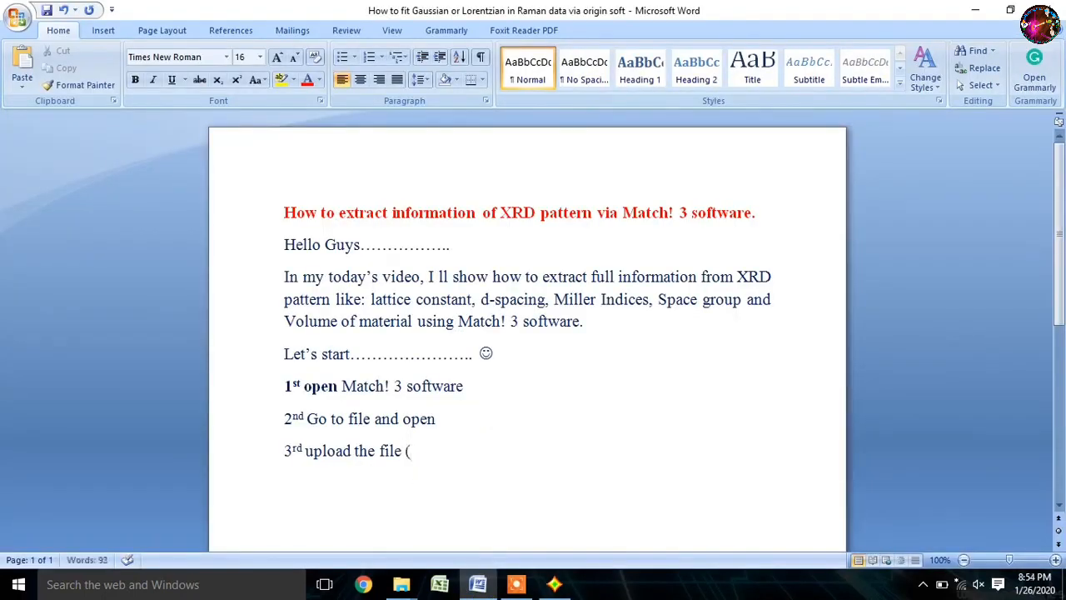
{"action": "type", "text": "file extension should be"}
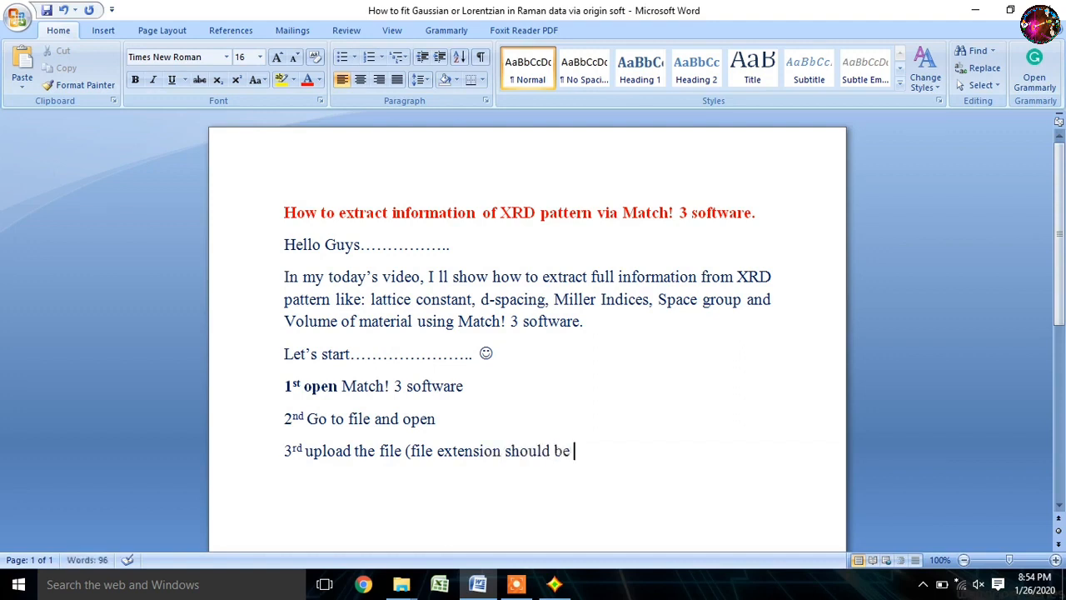
{"action": "type", "text": "dat file)"}
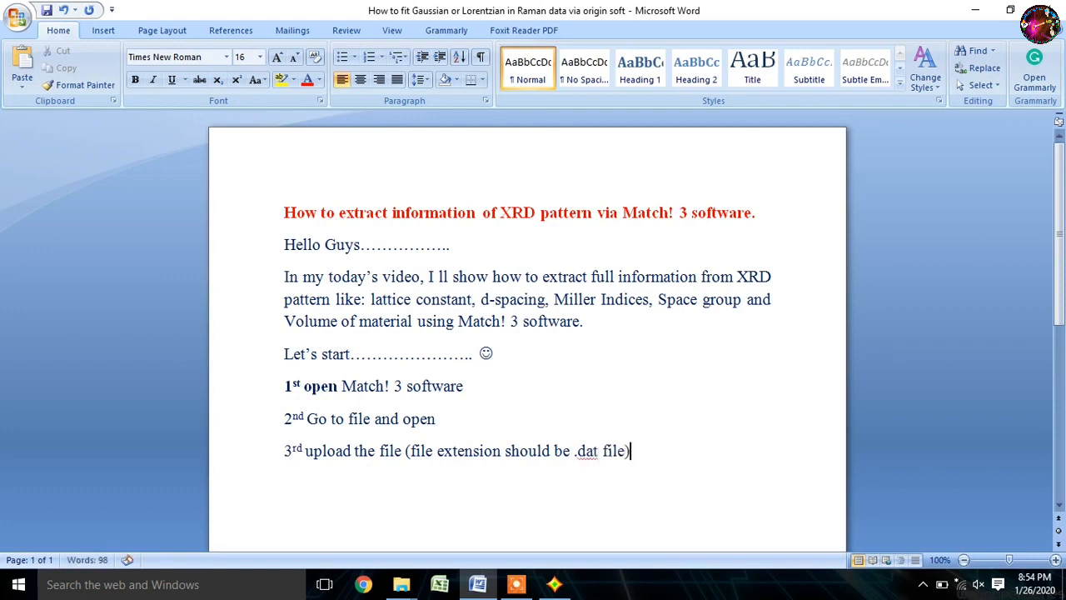
- Add the flagged word "dat" in the third instruction to the spelling dictionary
{"action": "right_click", "coordinate": [589, 455]}
{"action": "left_click", "coordinate": [526, 503]}
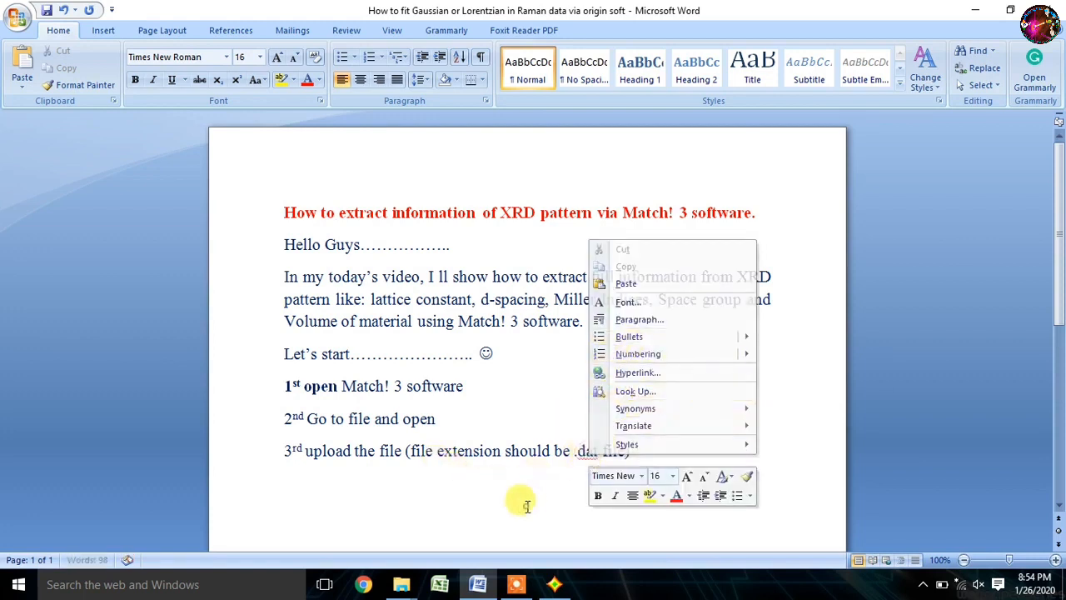
{"action": "right_click", "coordinate": [587, 455]}
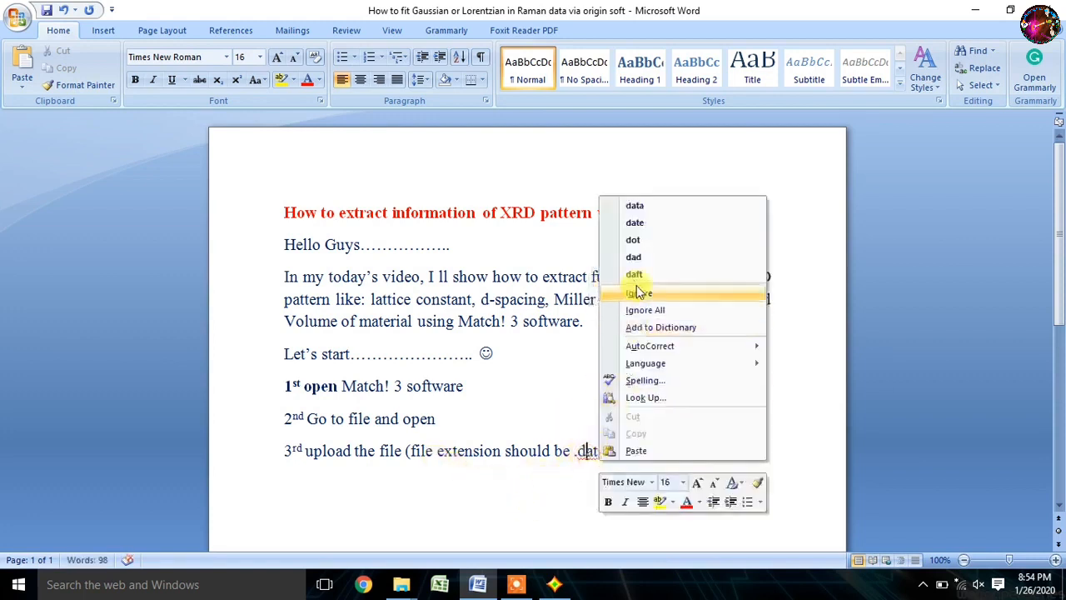
{"action": "left_click", "coordinate": [653, 328]}
{"action": "left_click", "coordinate": [664, 438]}
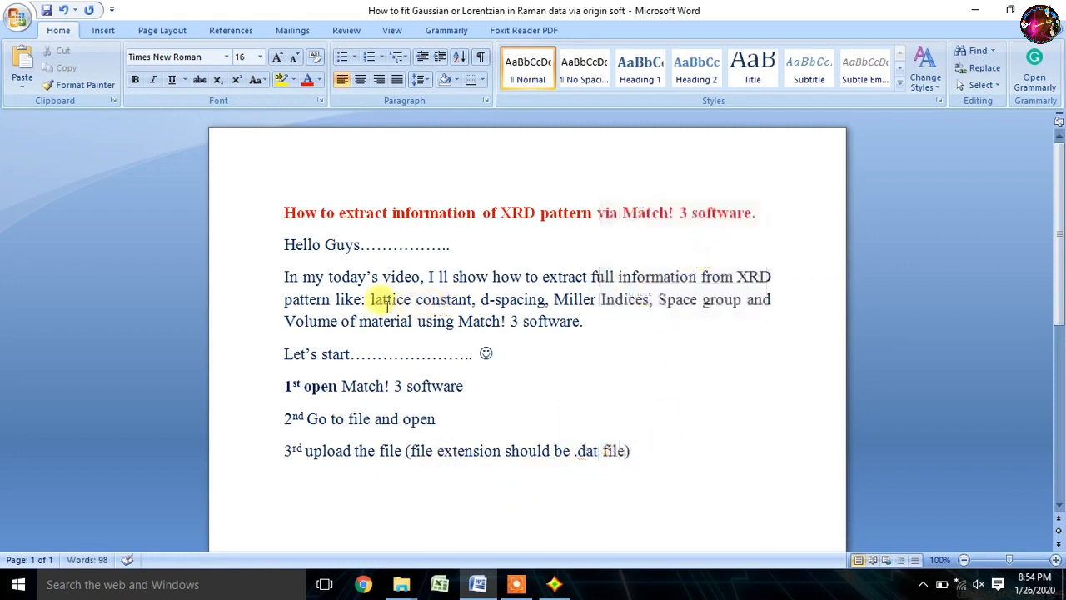
- Make "lattice constant" in the introduction paragraph bold and red
{"action": "left_click_drag", "start_coordinate": [371, 299], "coordinate": [471, 299]}
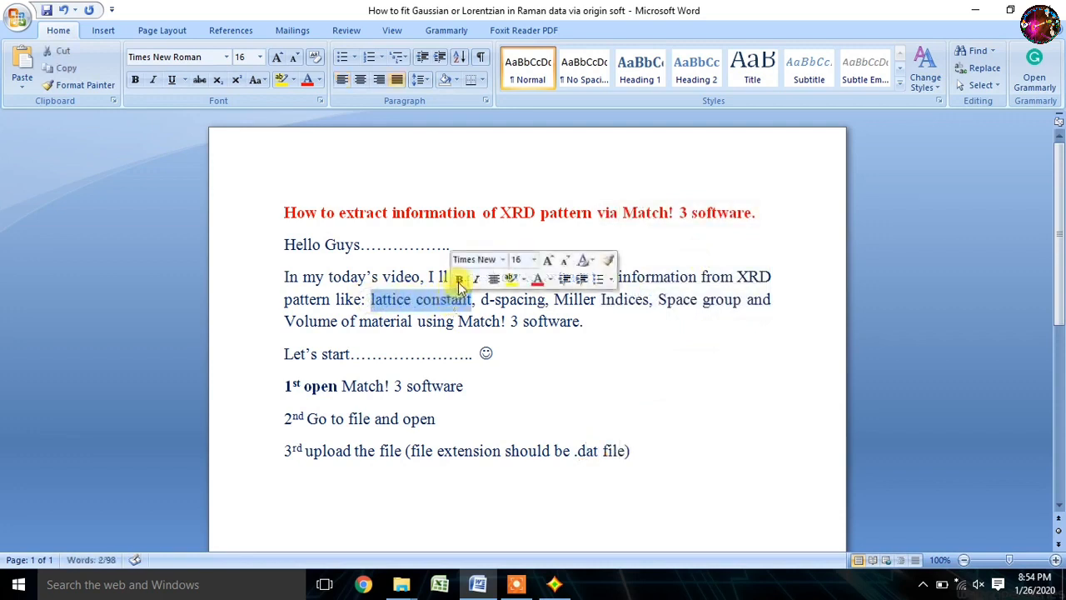
{"action": "left_click", "coordinate": [459, 280]}
{"action": "left_click", "coordinate": [537, 279]}
{"action": "left_click", "coordinate": [631, 401]}
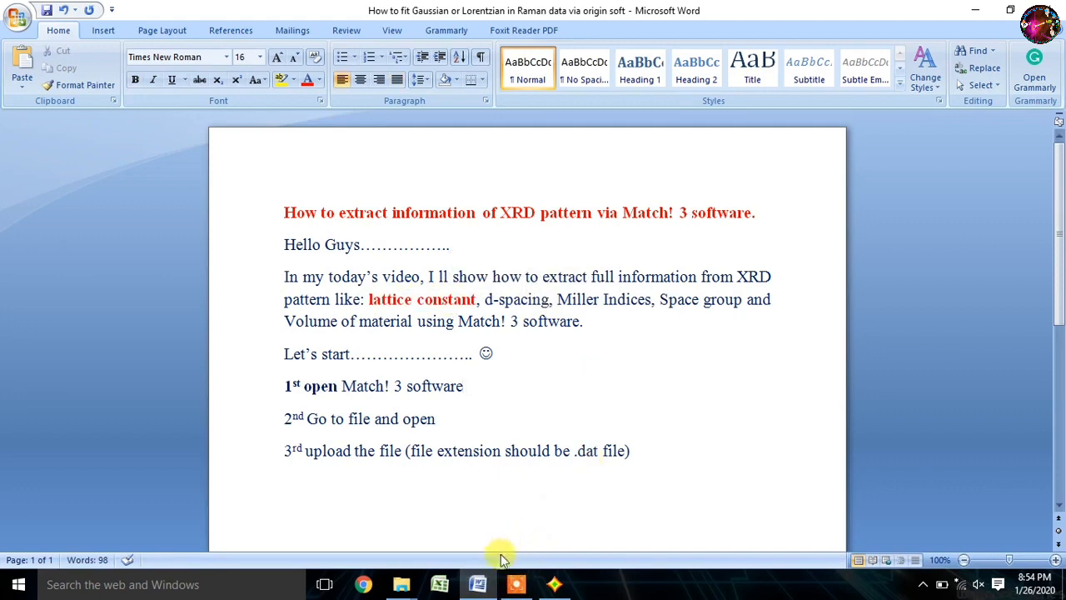
- Switch to Match! and restrict the candidate phases to those containing all of Ni, Fe and O
{"action": "left_click", "coordinate": [554, 584]}
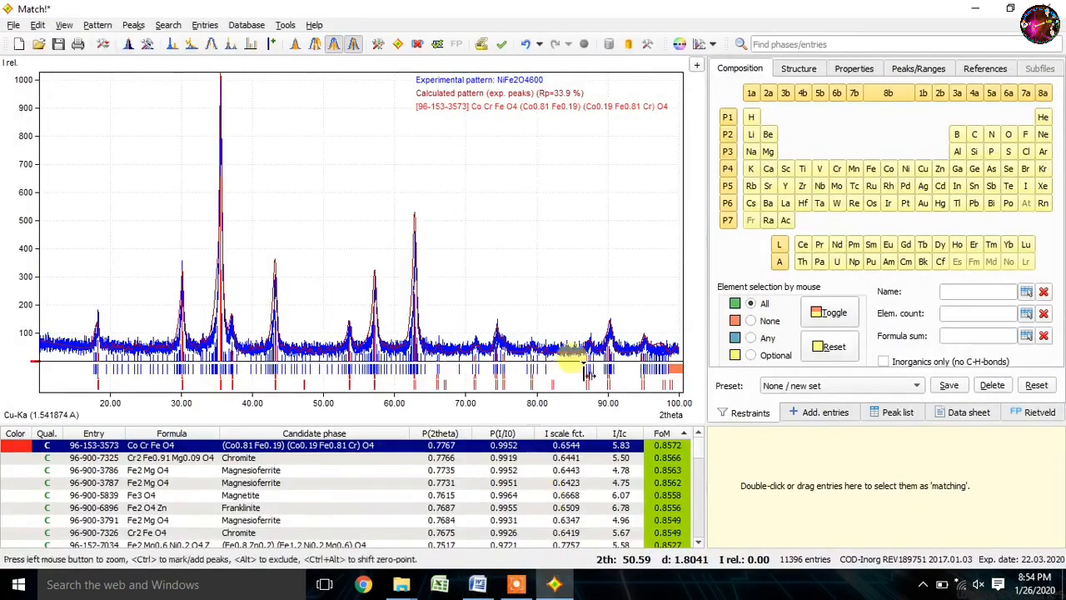
{"action": "left_click", "coordinate": [908, 171]}
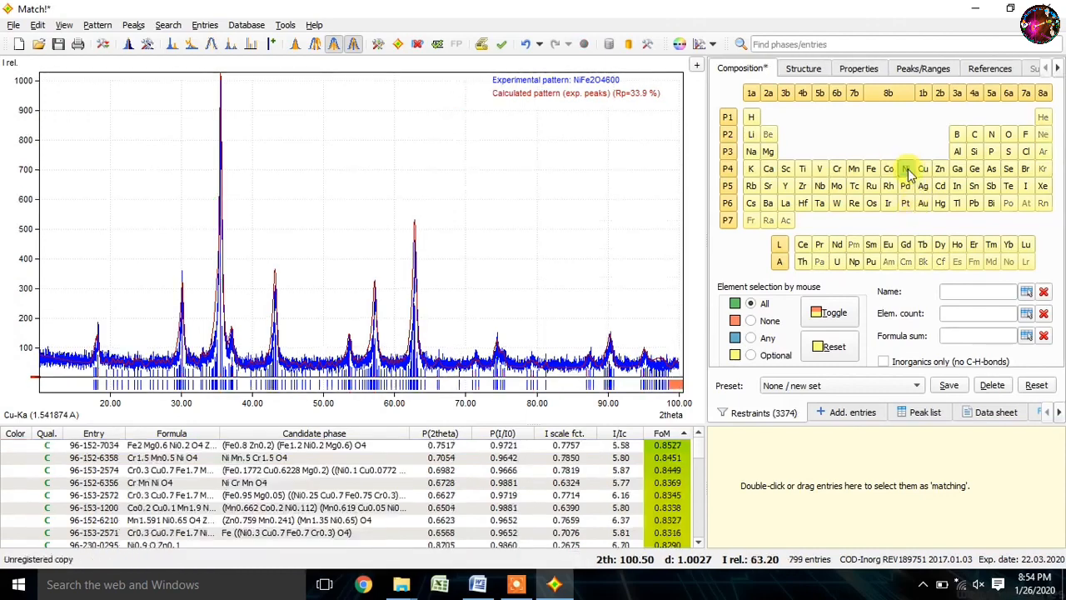
{"action": "left_click", "coordinate": [871, 170]}
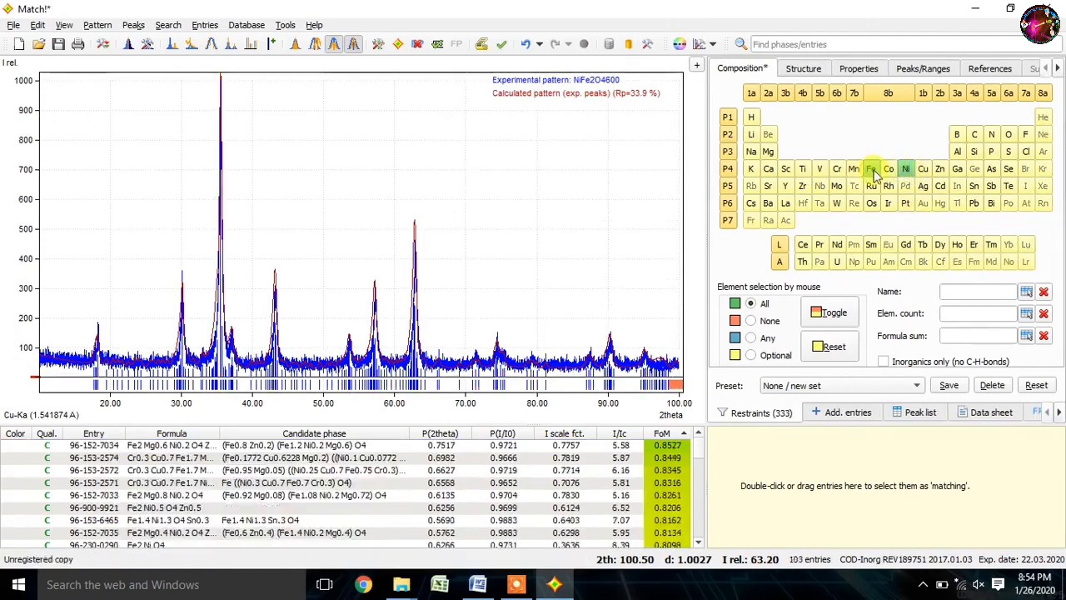
{"action": "left_click", "coordinate": [1008, 135]}
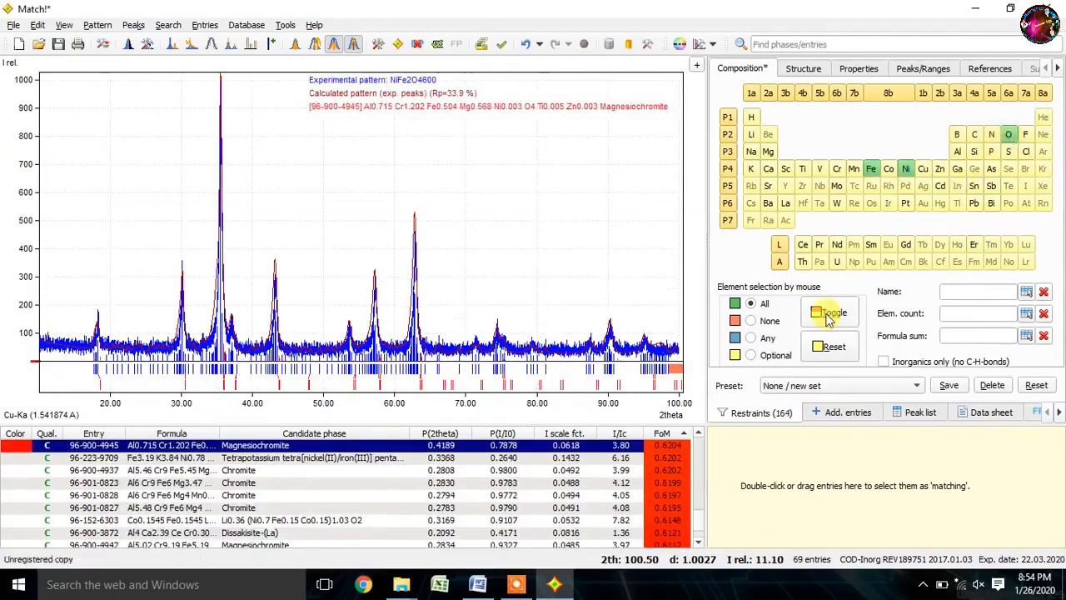
- Find the NiFe2O4 candidate phase, entry 96-591-0065, and add it to the match list
{"action": "scroll", "coordinate": [700, 548], "scroll_direction": "down", "scroll_amount": 2}
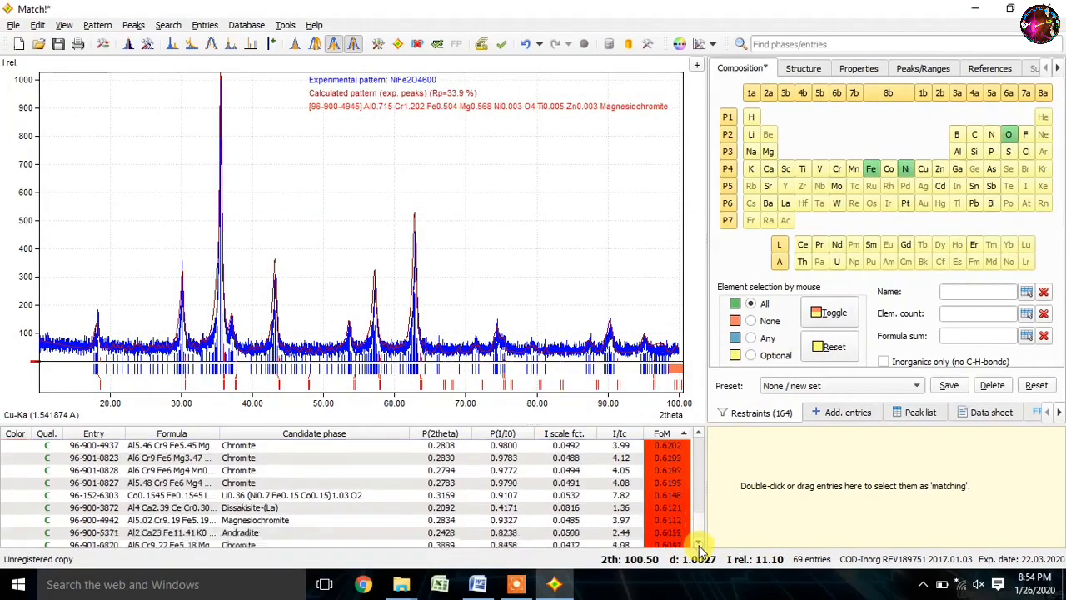
{"action": "scroll", "coordinate": [699, 549], "scroll_direction": "down", "scroll_amount": 2}
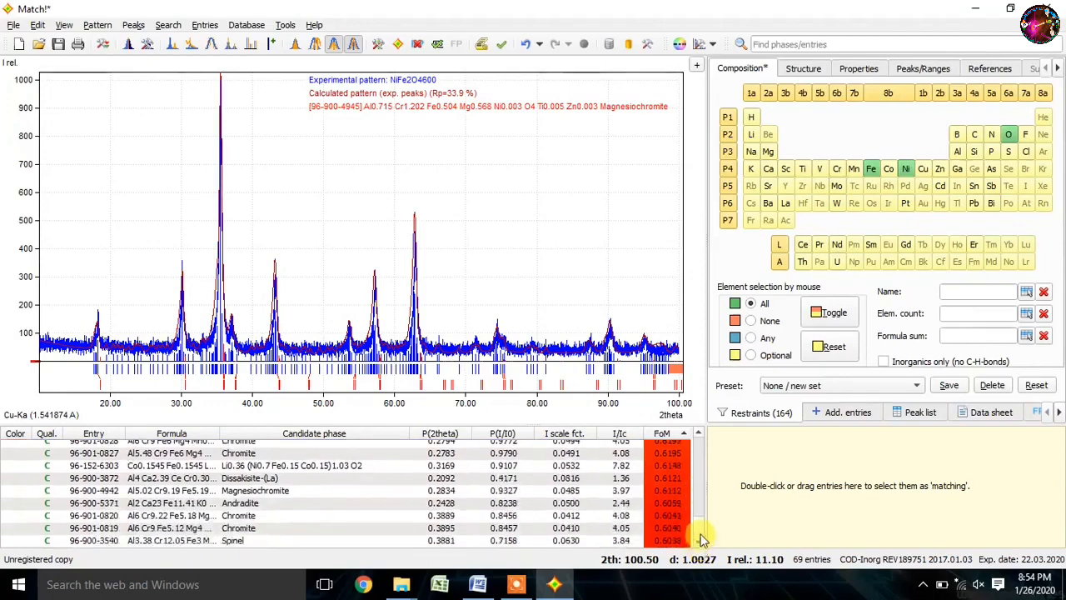
{"action": "left_click_drag", "start_coordinate": [700, 527], "coordinate": [701, 455]}
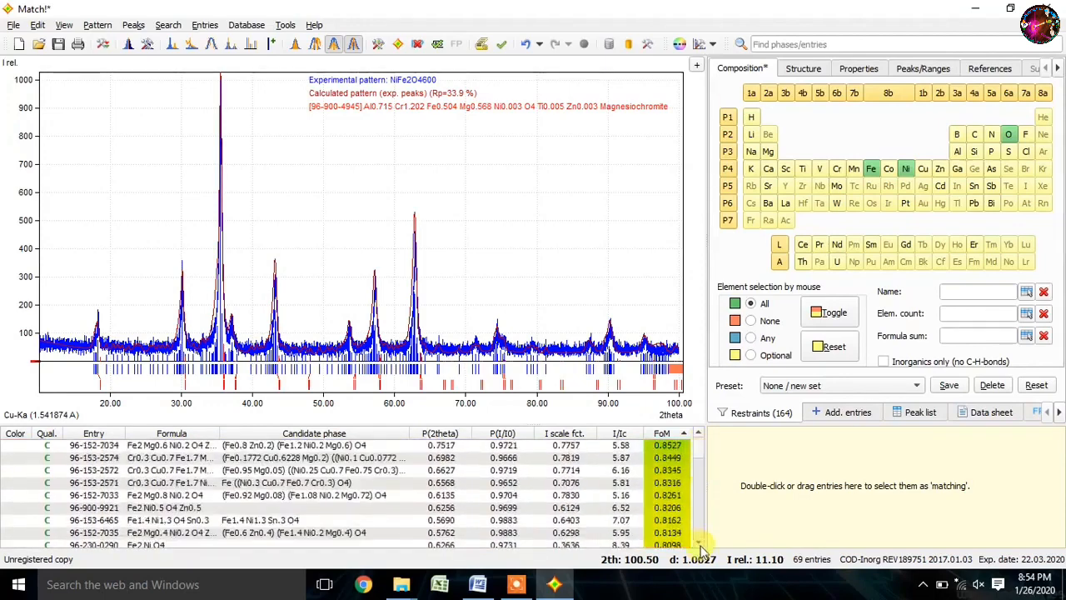
{"action": "scroll", "coordinate": [699, 548], "scroll_direction": "down", "scroll_amount": 6}
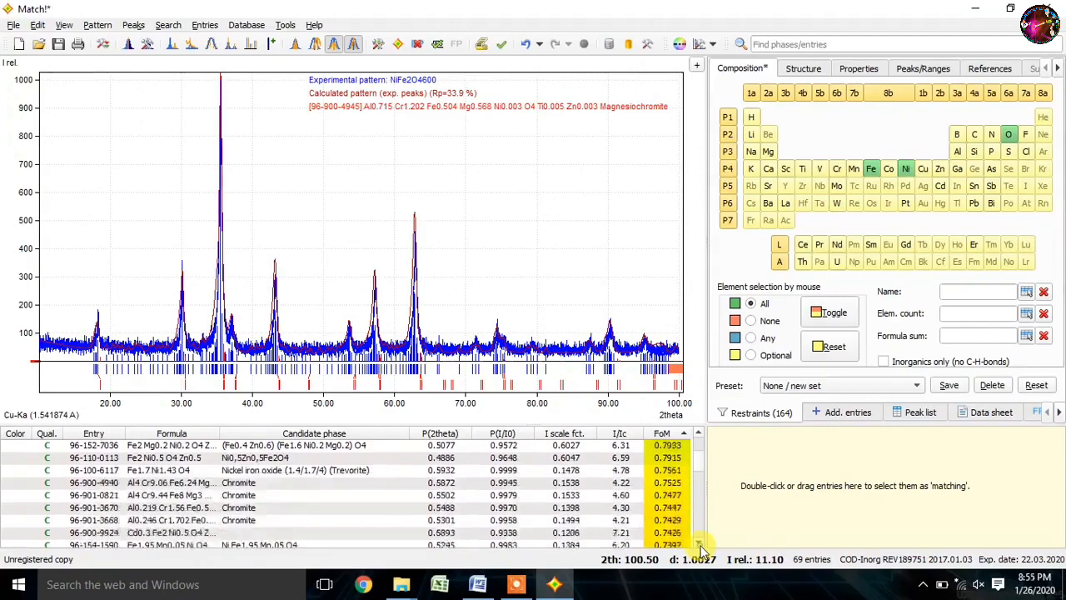
{"action": "scroll", "coordinate": [699, 548], "scroll_direction": "down", "scroll_amount": 6}
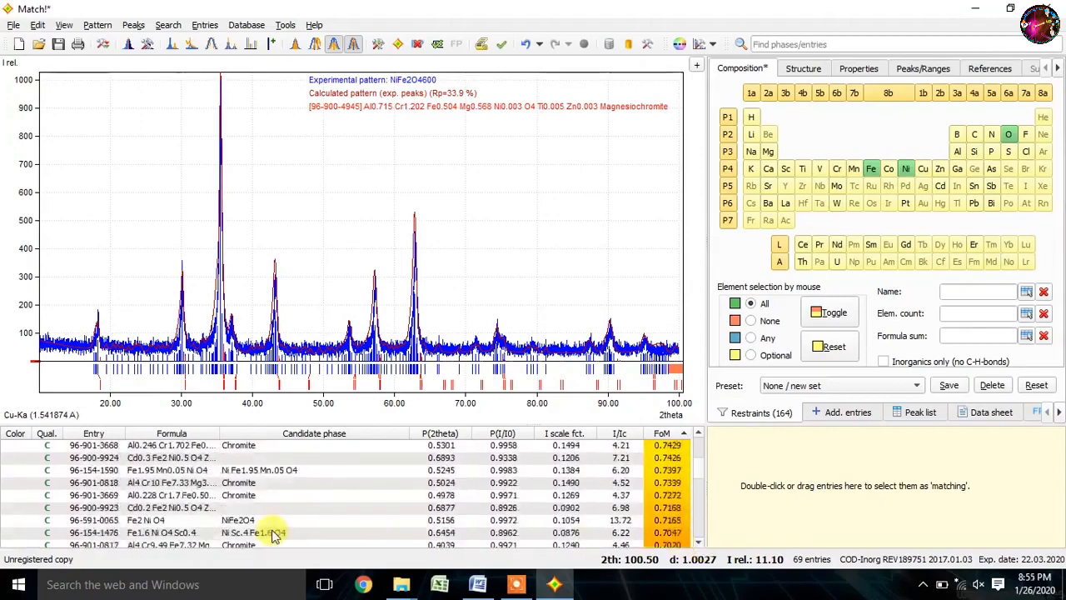
{"action": "left_click", "coordinate": [200, 521]}
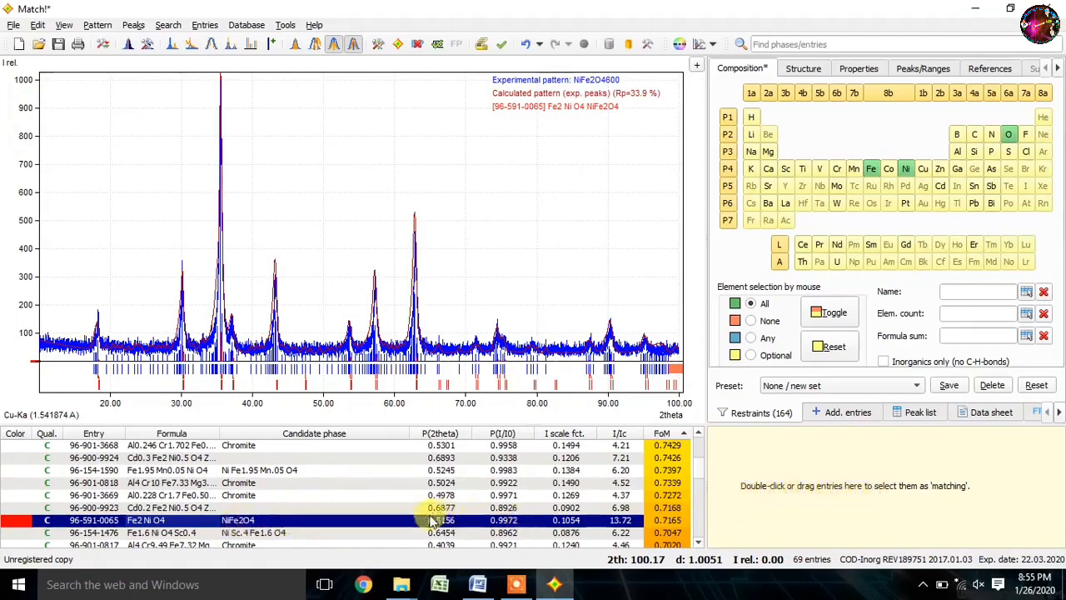
{"action": "left_click_drag", "start_coordinate": [430, 519], "coordinate": [782, 450]}
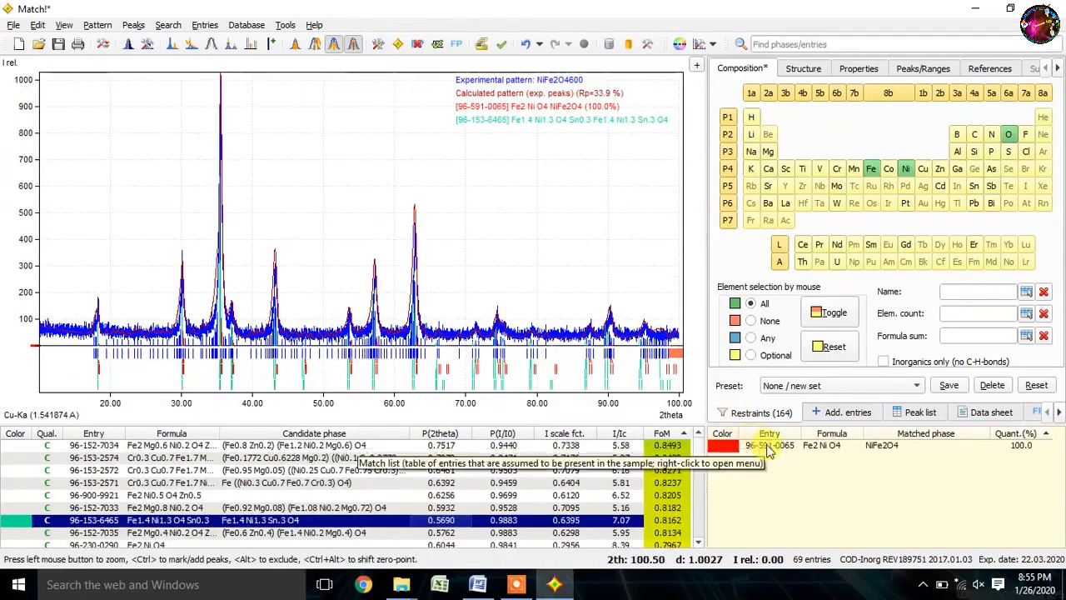
- Remove the NiFe2O4 entry 96-591-0065 from the match list
{"action": "left_click", "coordinate": [768, 450]}
{"action": "key", "text": "Delete"}
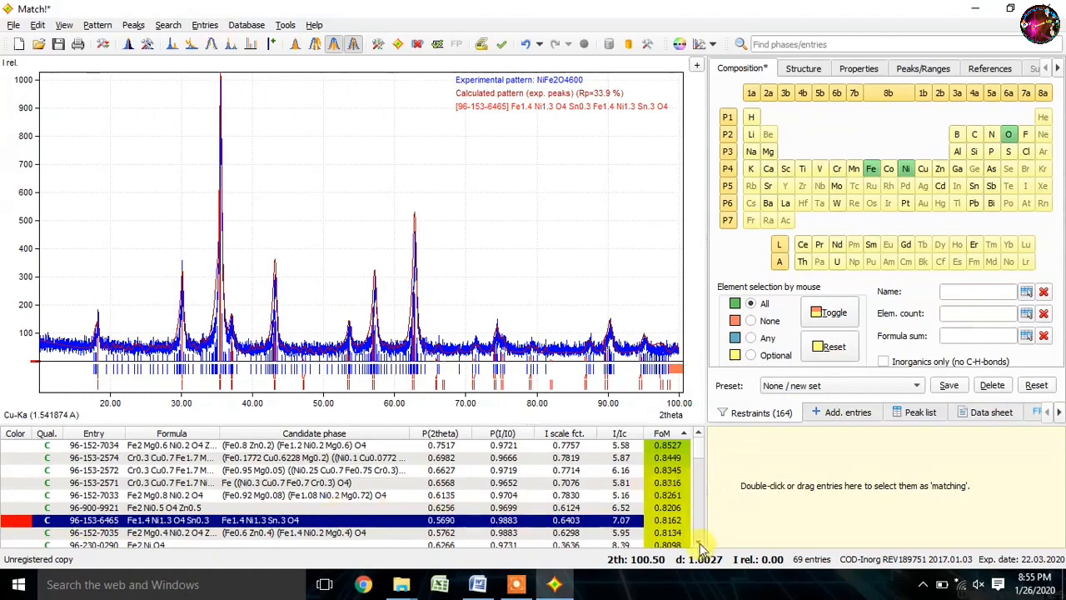
- Find the NiFe2O4 candidate, entry 96-591-0065, in the candidate list again and add it to the matched phases
{"action": "scroll", "coordinate": [700, 545], "scroll_direction": "down", "scroll_amount": 2}
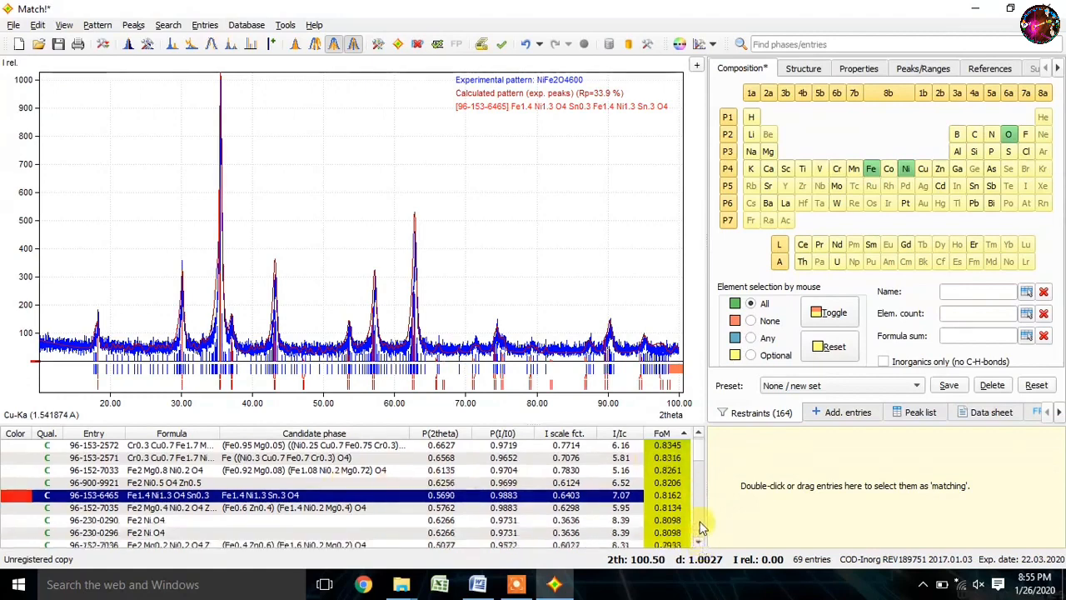
{"action": "scroll", "coordinate": [699, 455], "scroll_direction": "up", "scroll_amount": 1}
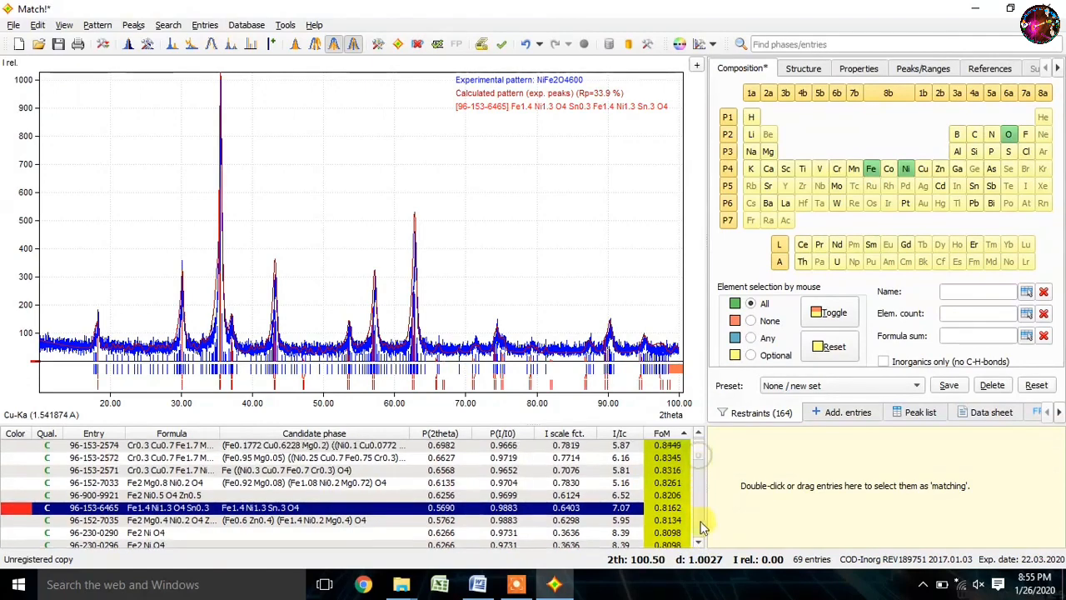
{"action": "scroll", "coordinate": [702, 546], "scroll_direction": "down", "scroll_amount": 2}
{"action": "scroll", "coordinate": [700, 546], "scroll_direction": "down", "scroll_amount": 12}
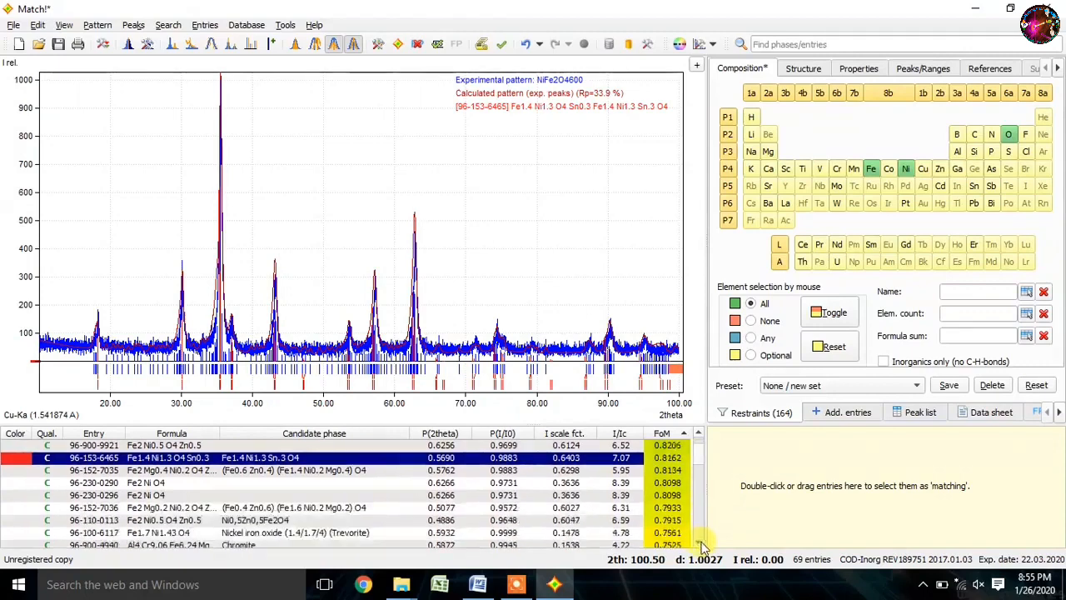
{"action": "scroll", "coordinate": [702, 546], "scroll_direction": "down", "scroll_amount": 3}
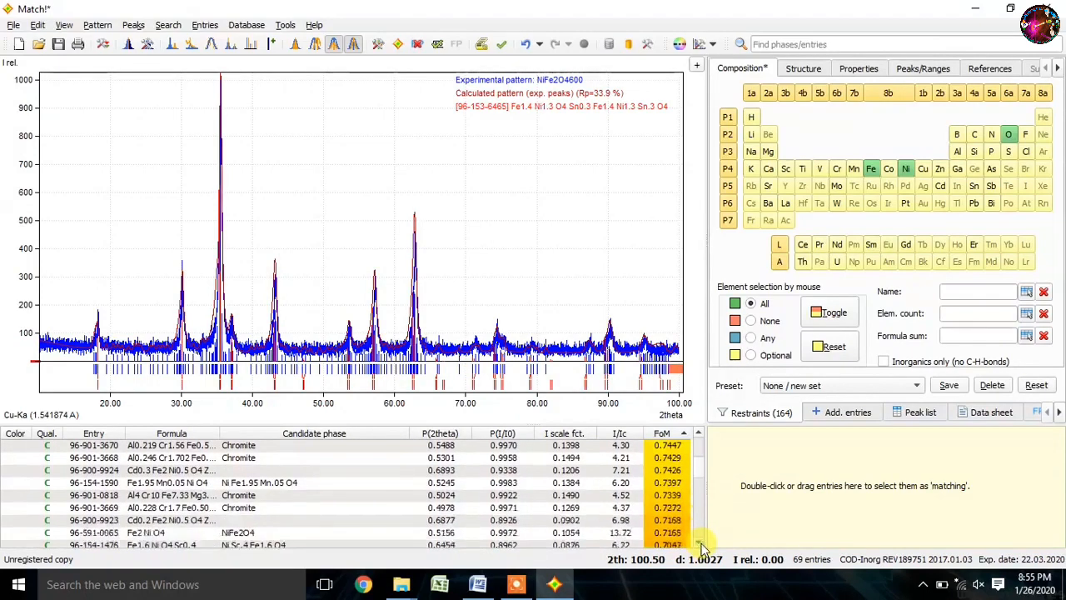
{"action": "left_click", "coordinate": [256, 523]}
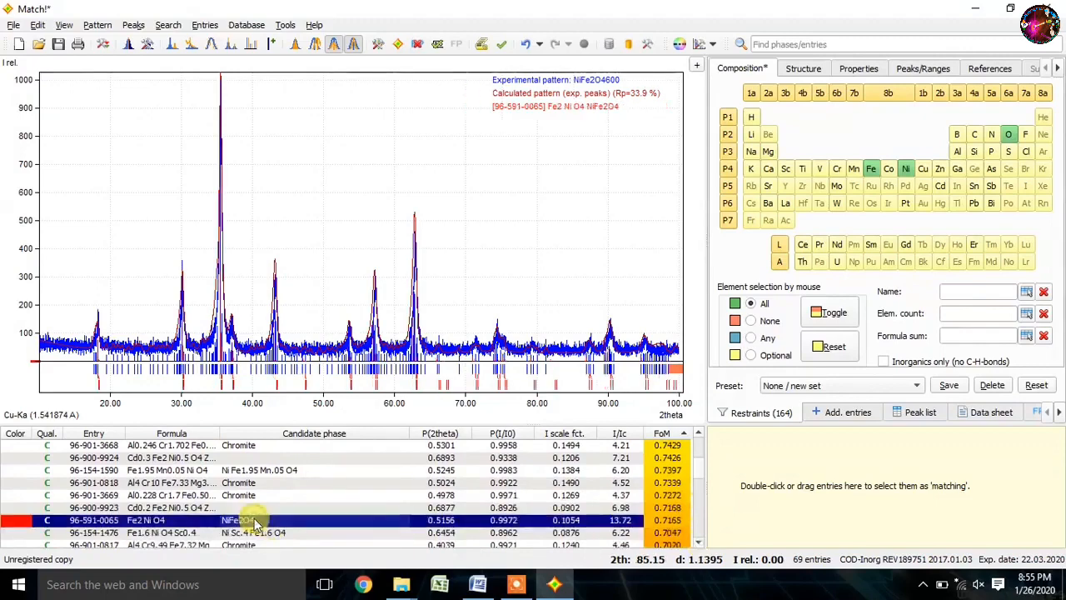
{"action": "left_click_drag", "start_coordinate": [735, 498], "coordinate": [804, 445]}
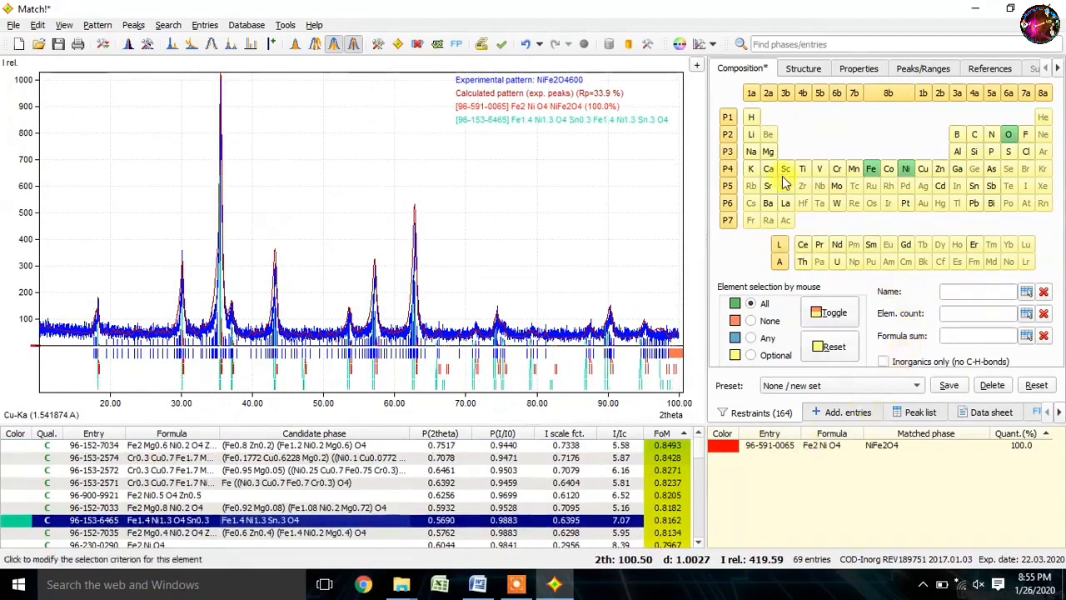
- Review the restraint criteria for structure, properties, peaks/ranges and references
{"action": "left_click", "coordinate": [797, 73]}
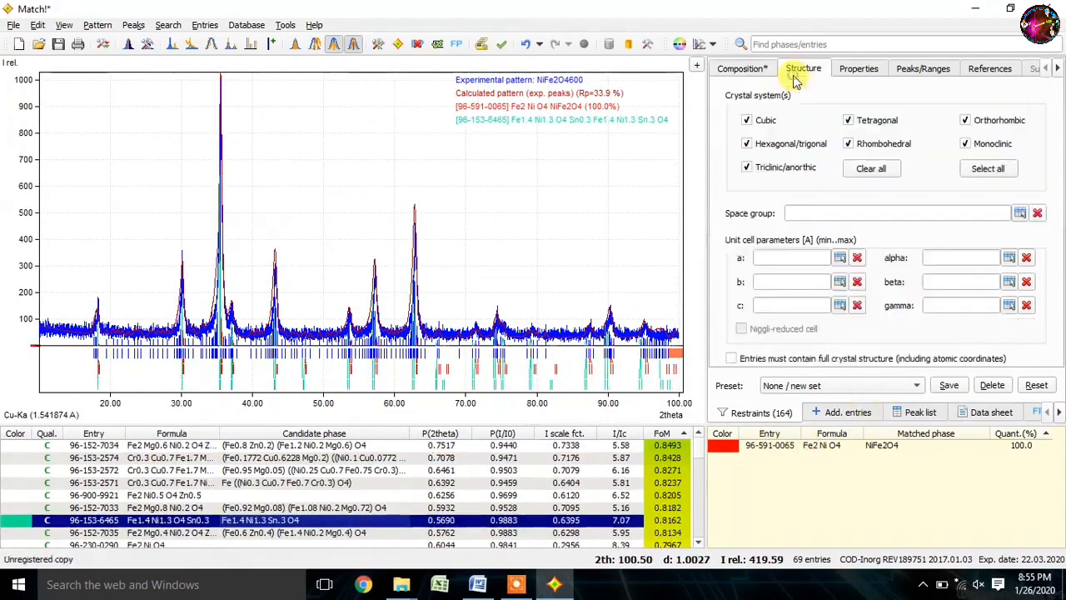
{"action": "left_click", "coordinate": [858, 73]}
{"action": "left_click", "coordinate": [915, 70]}
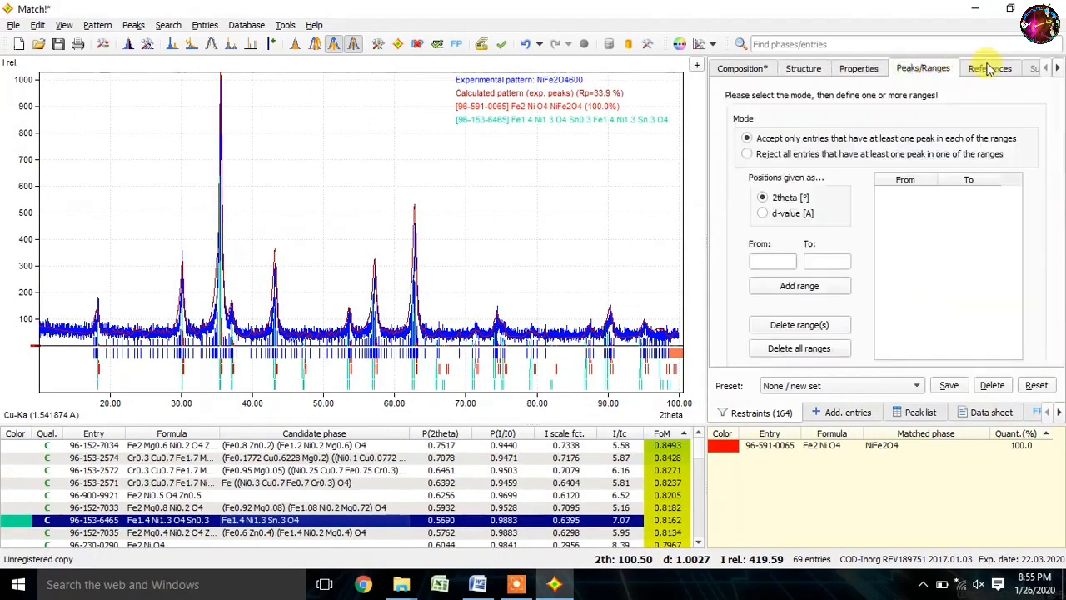
{"action": "left_click", "coordinate": [989, 70]}
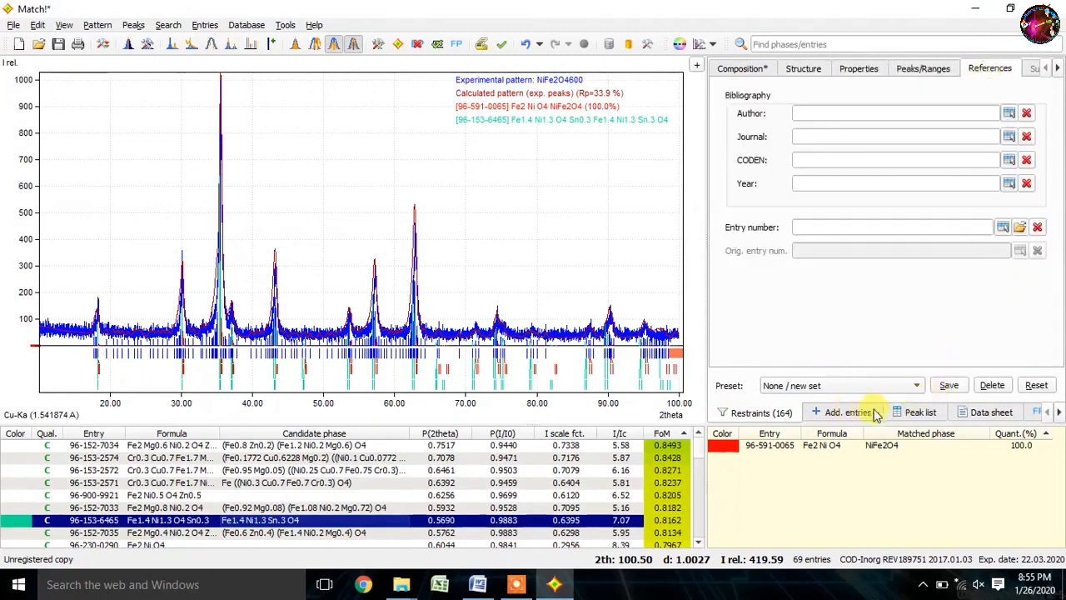
- Show the peak list and inspect the NiFe2O4 peaks at 2theta 18.27 and 30.35
{"action": "left_click", "coordinate": [907, 414]}
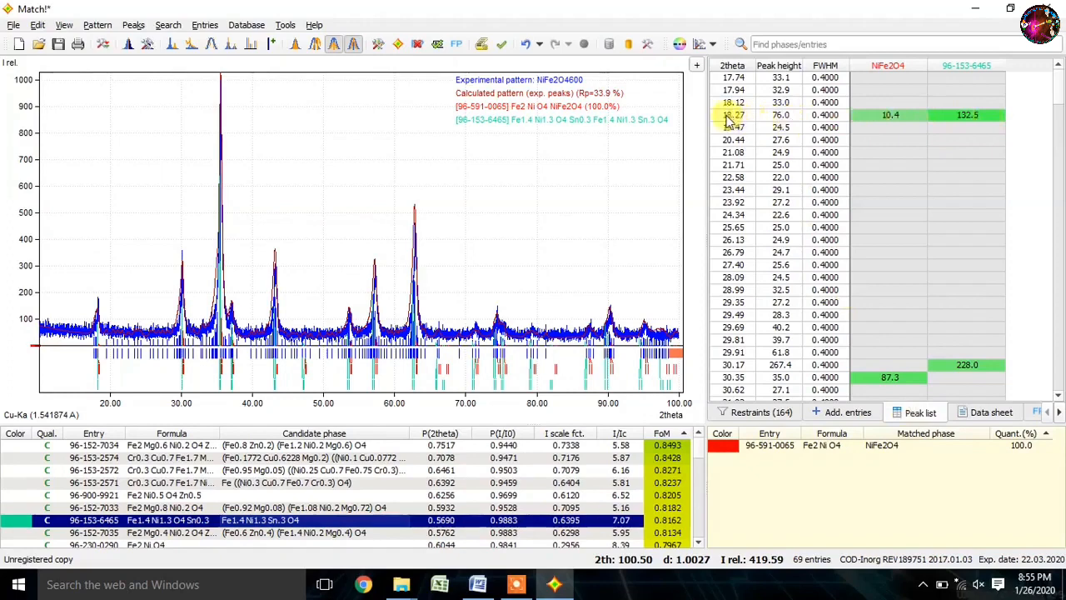
{"action": "left_click", "coordinate": [732, 115]}
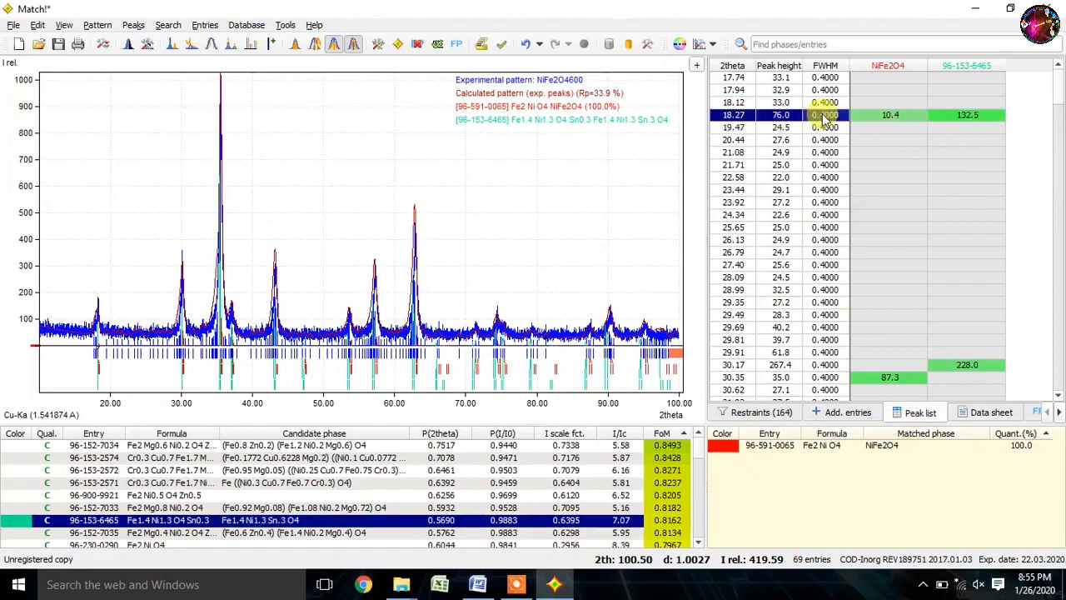
{"action": "scroll", "coordinate": [1060, 104], "scroll_direction": "down", "scroll_amount": 2}
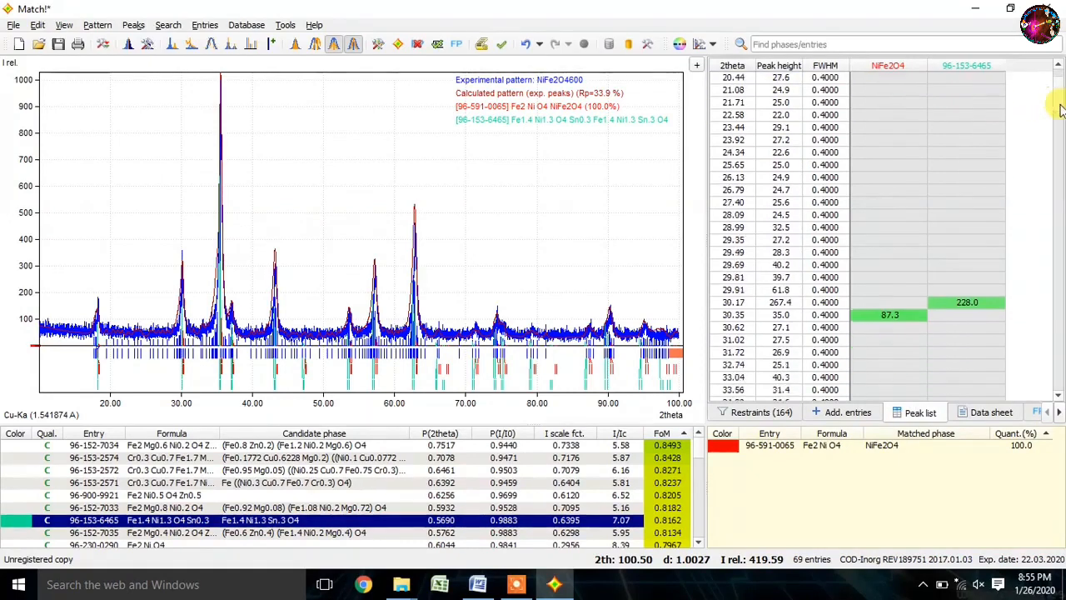
{"action": "scroll", "coordinate": [1060, 103], "scroll_direction": "up", "scroll_amount": 1}
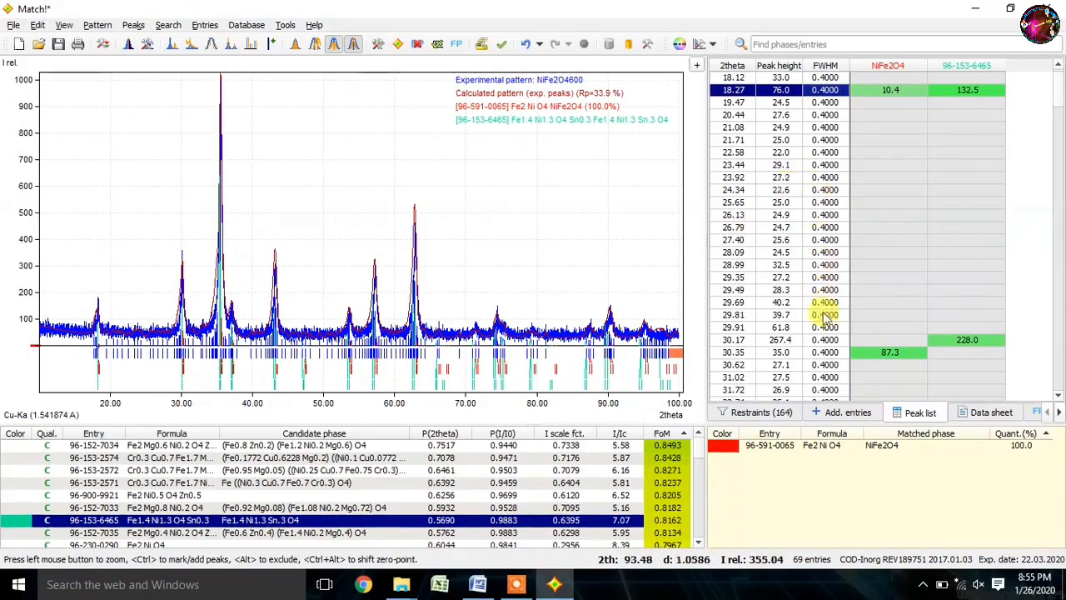
{"action": "left_click", "coordinate": [732, 353]}
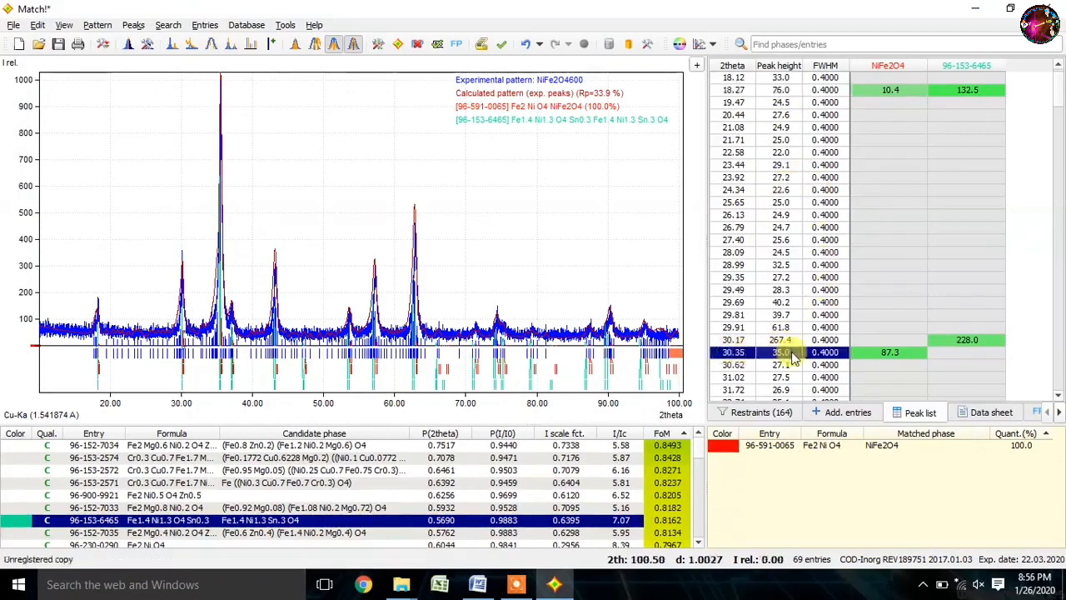
{"action": "left_click", "coordinate": [786, 353]}
{"action": "left_click", "coordinate": [894, 351]}
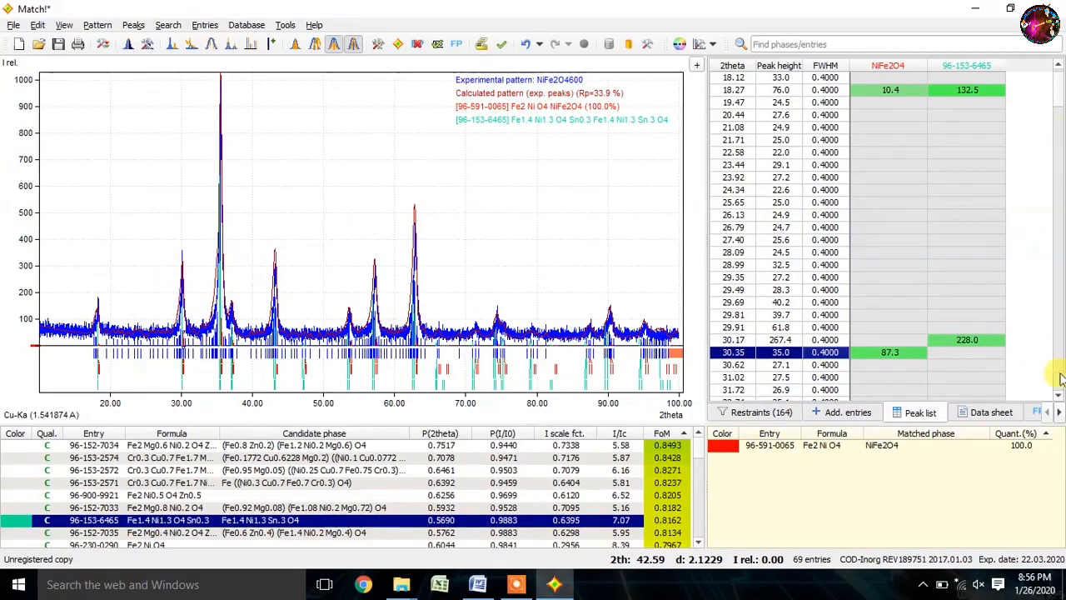
- Inspect the NiFe2O4 peaks at 2theta 35.72 and 37.27 in the peak list
{"action": "scroll", "coordinate": [1058, 400], "scroll_direction": "down", "scroll_amount": 10}
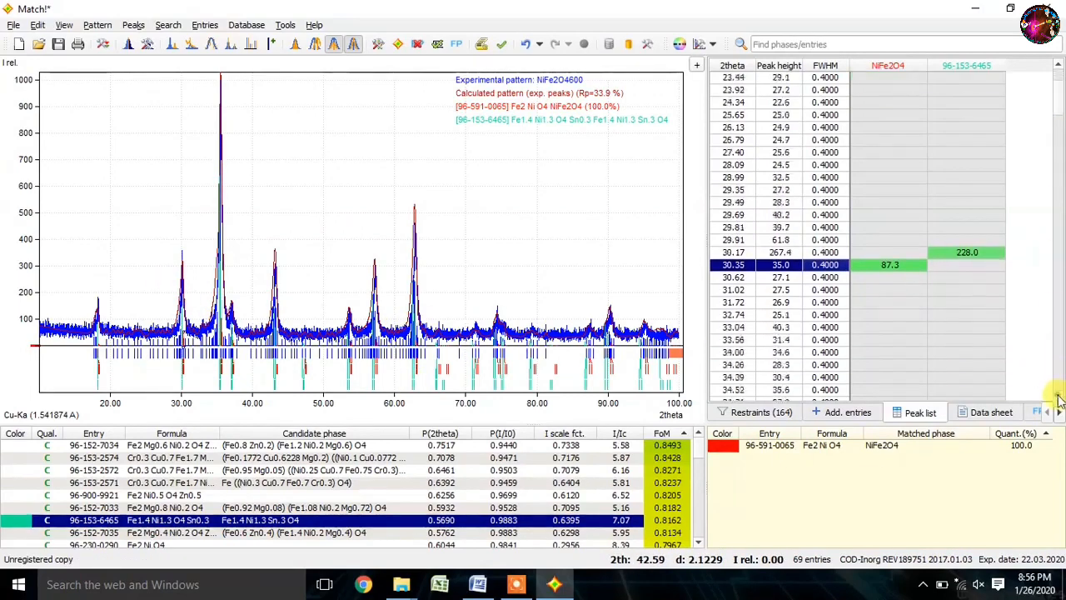
{"action": "scroll", "coordinate": [1059, 401], "scroll_direction": "down", "scroll_amount": 10}
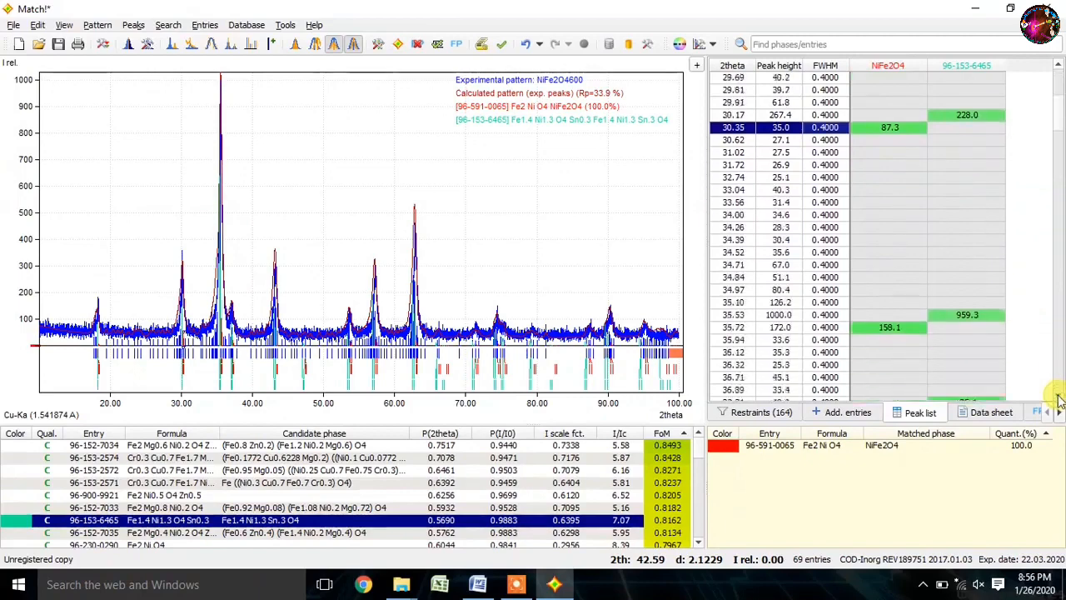
{"action": "scroll", "coordinate": [1059, 400], "scroll_direction": "down", "scroll_amount": 9}
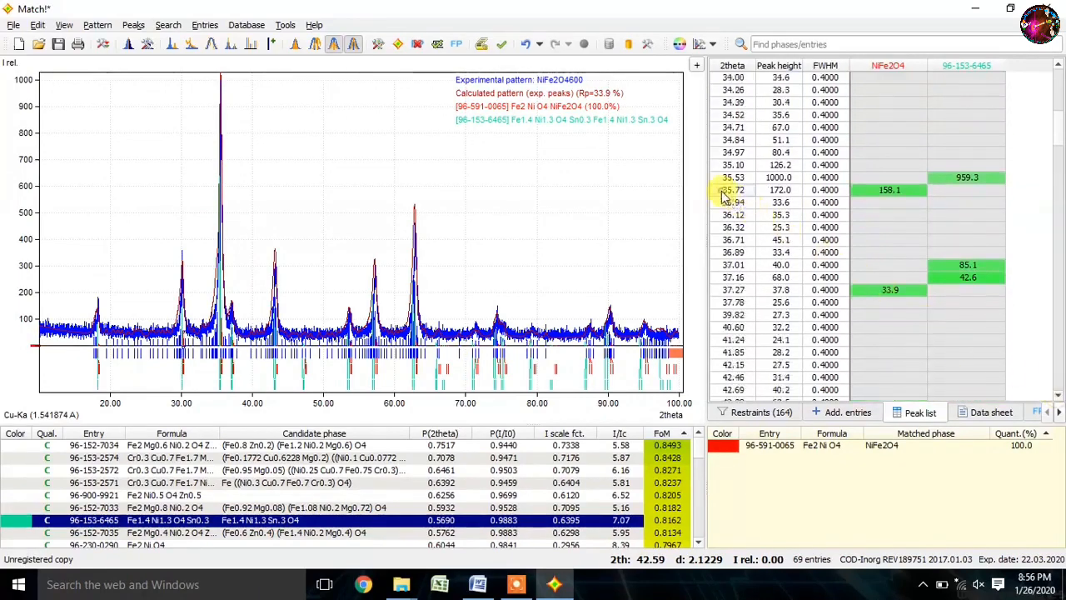
{"action": "left_click", "coordinate": [790, 192]}
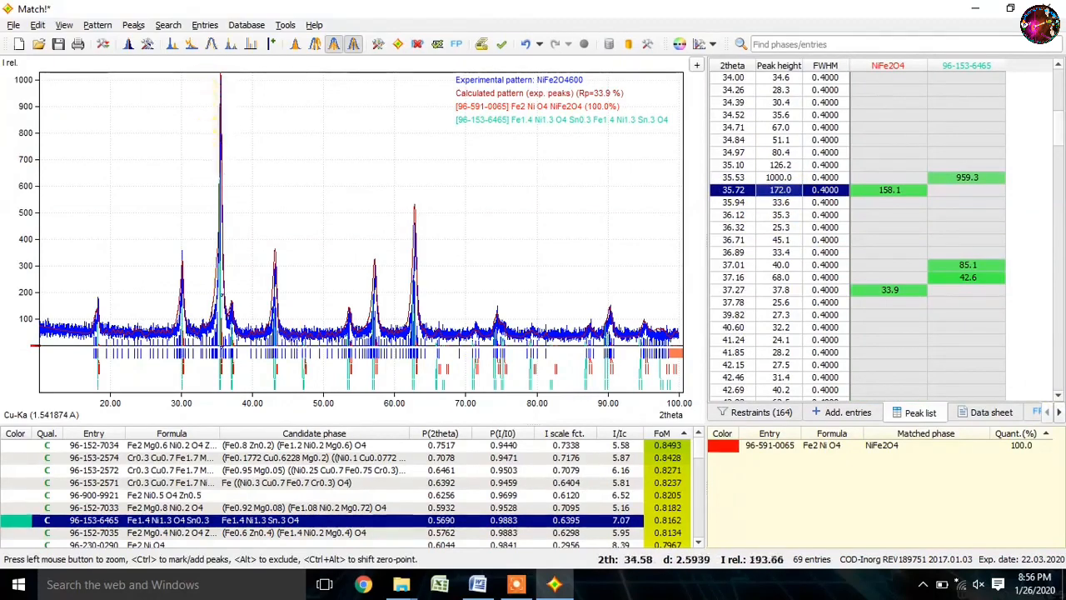
{"action": "left_click", "coordinate": [740, 291]}
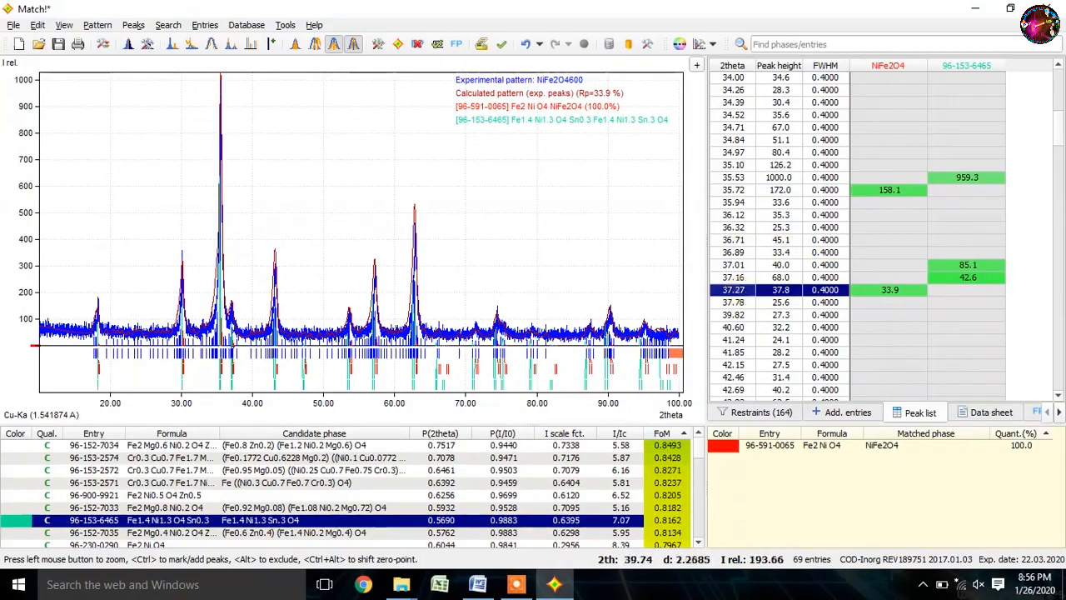
- Inspect the peak list rows at 2theta 42.99, 43.16 and 47.42
{"action": "left_click", "coordinate": [1058, 403]}
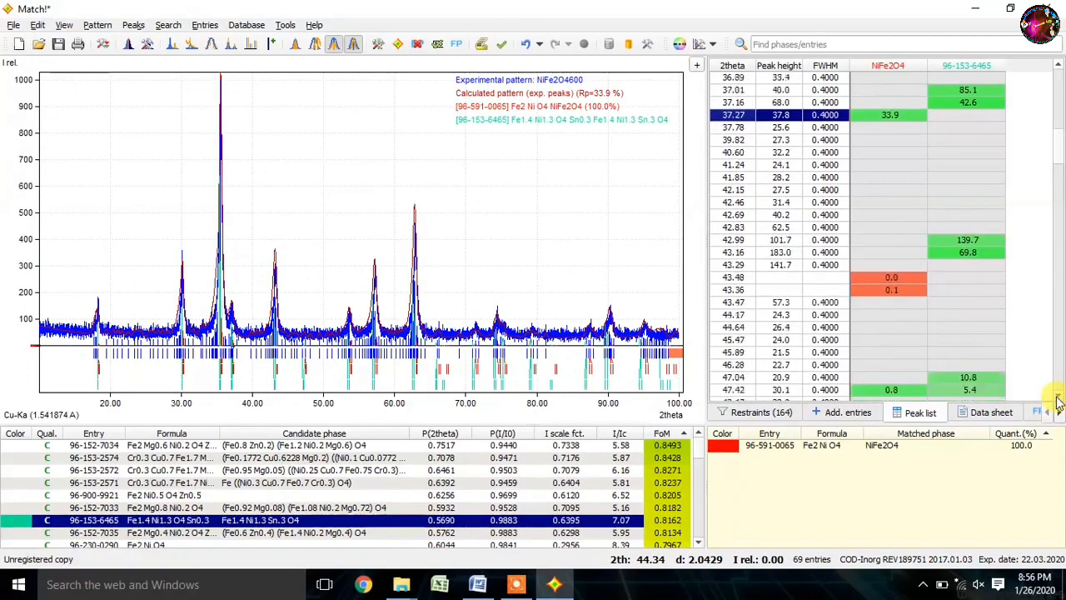
{"action": "left_click", "coordinate": [737, 240]}
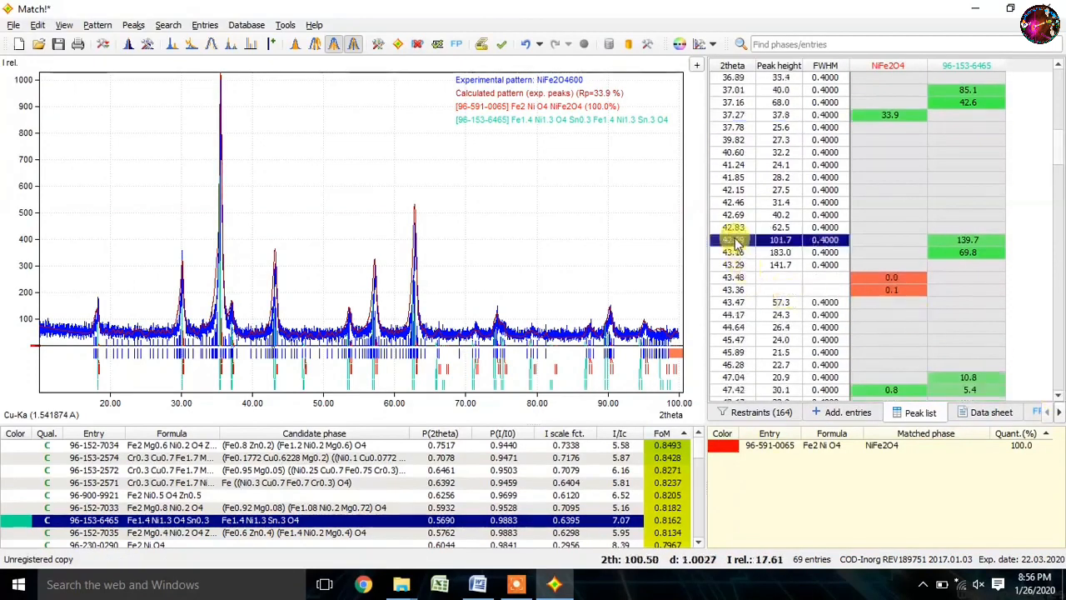
{"action": "left_click", "coordinate": [735, 254]}
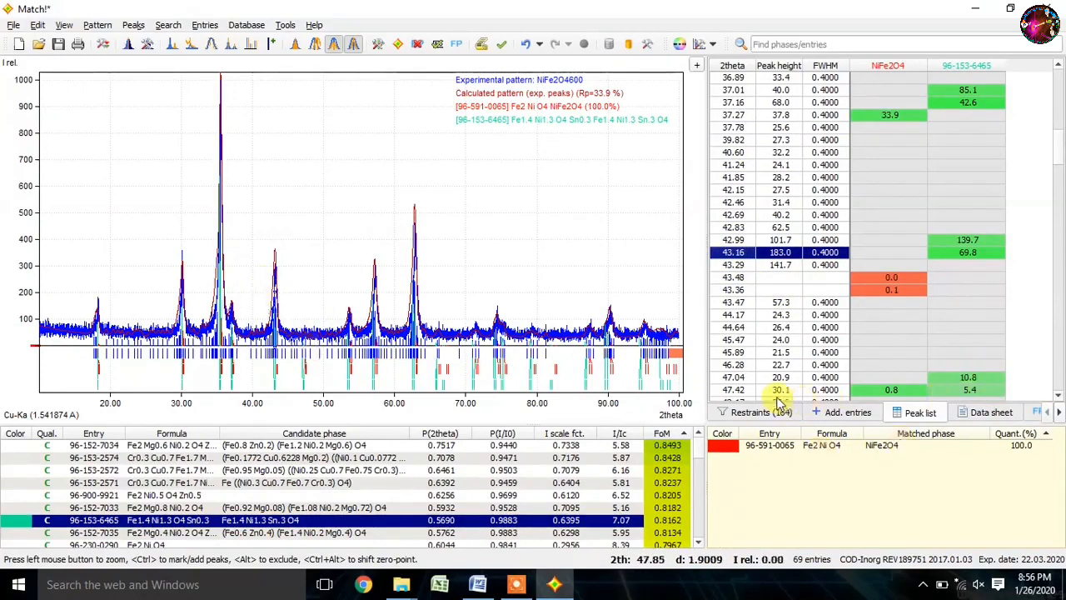
{"action": "left_click", "coordinate": [732, 391]}
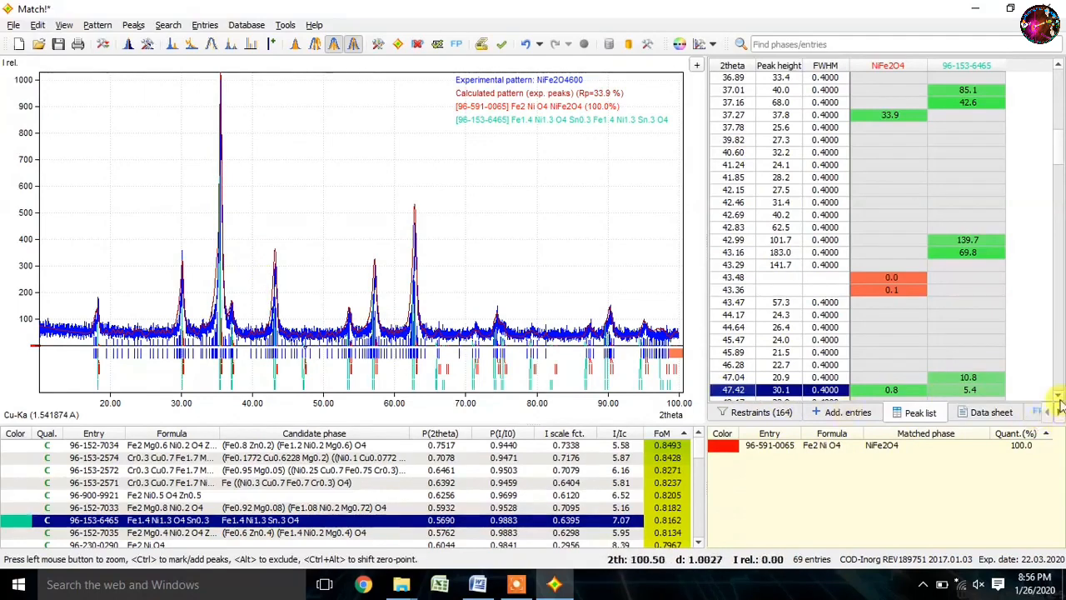
- Inspect the NiFe2O4 peaks at 2theta 53.75, 53.92, 57.60 and 57.41 in the peak list
{"action": "left_click_drag", "start_coordinate": [1060, 403], "coordinate": [1059, 401]}
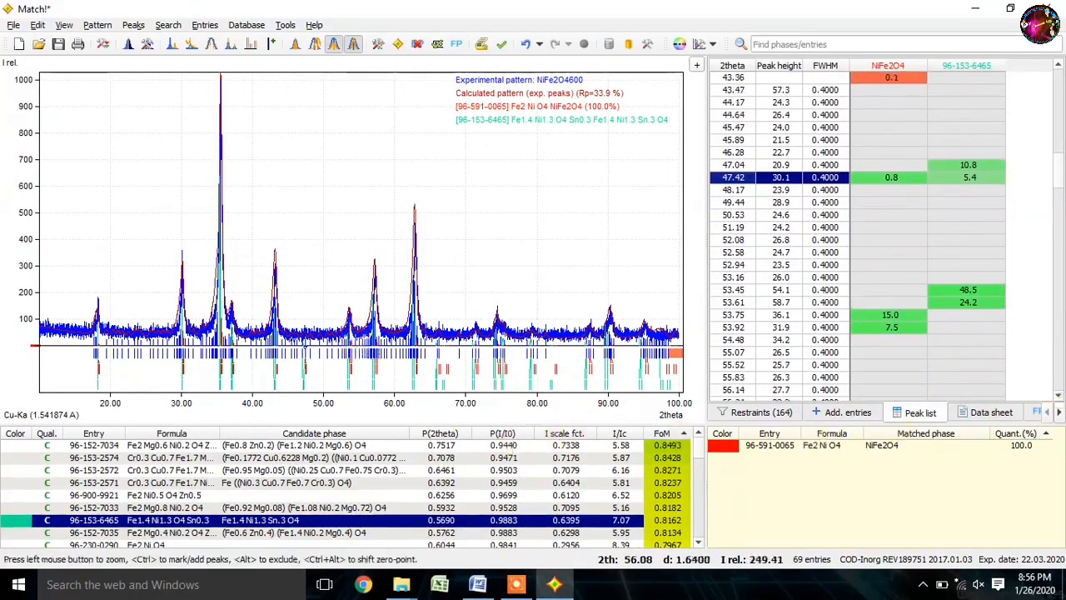
{"action": "left_click", "coordinate": [738, 315]}
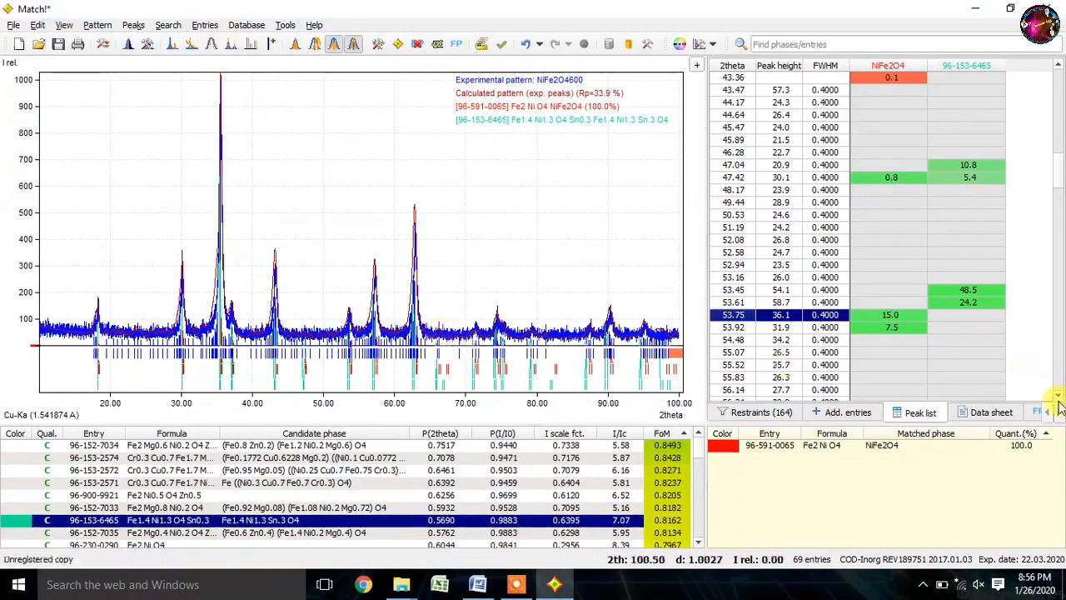
{"action": "left_click", "coordinate": [738, 327]}
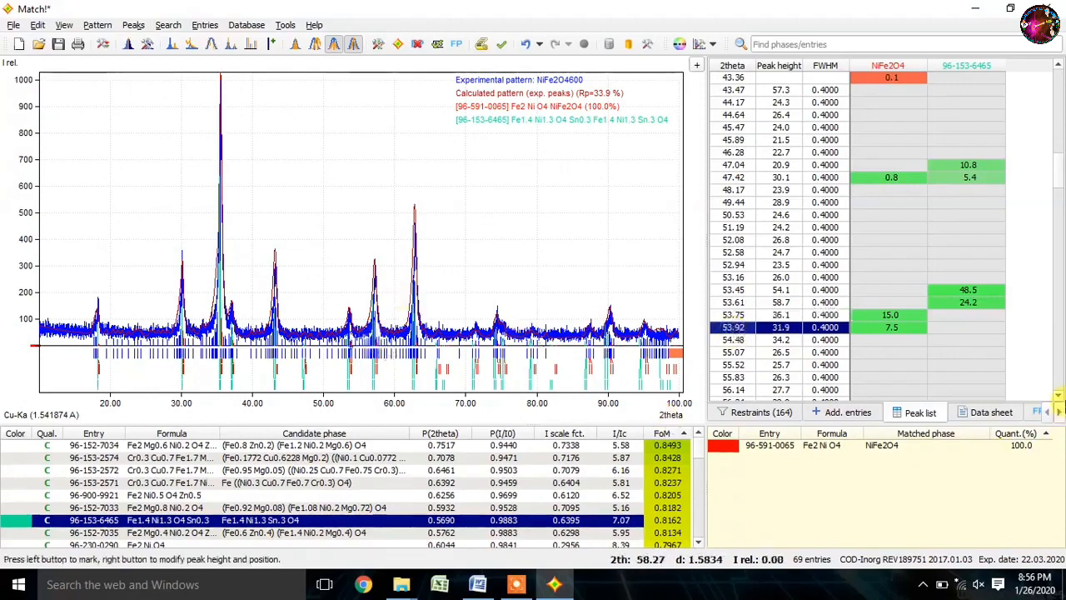
{"action": "left_click", "coordinate": [1058, 396]}
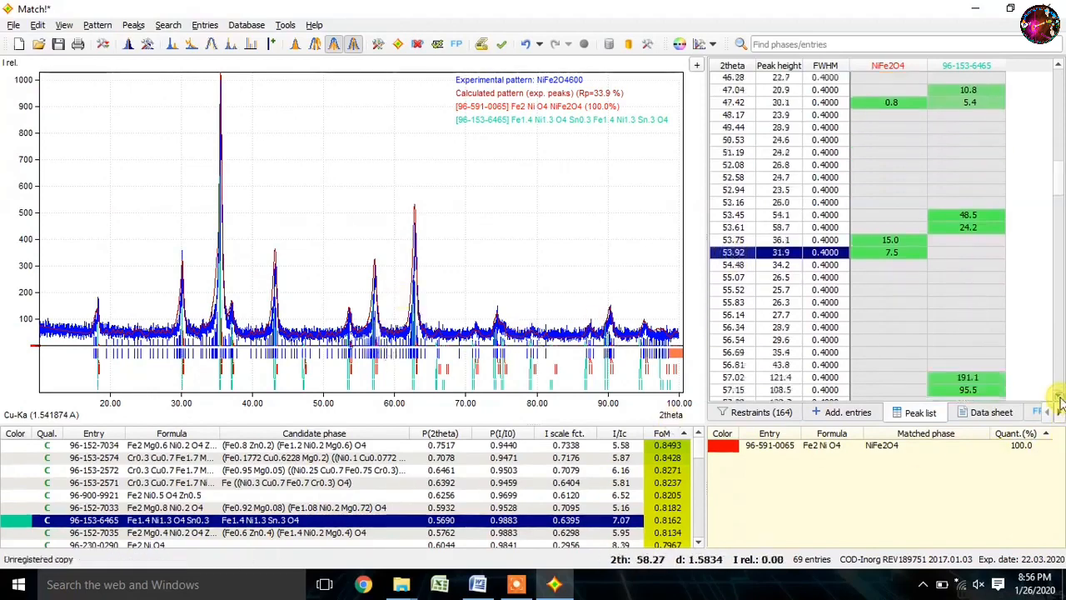
{"action": "left_click_drag", "start_coordinate": [1058, 398], "coordinate": [1060, 402]}
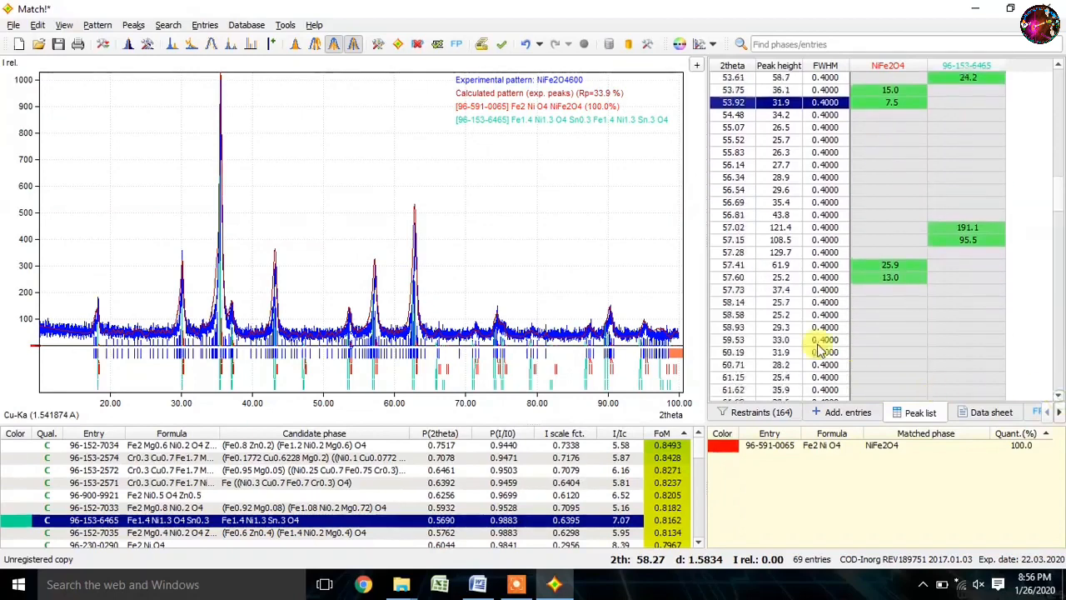
{"action": "left_click", "coordinate": [731, 281]}
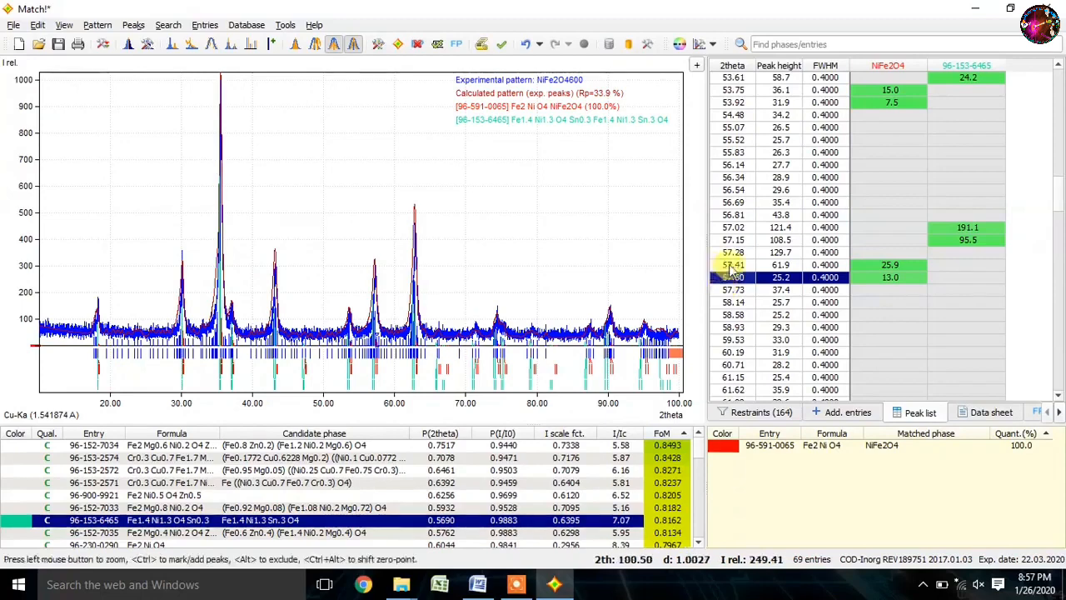
{"action": "left_click", "coordinate": [731, 266]}
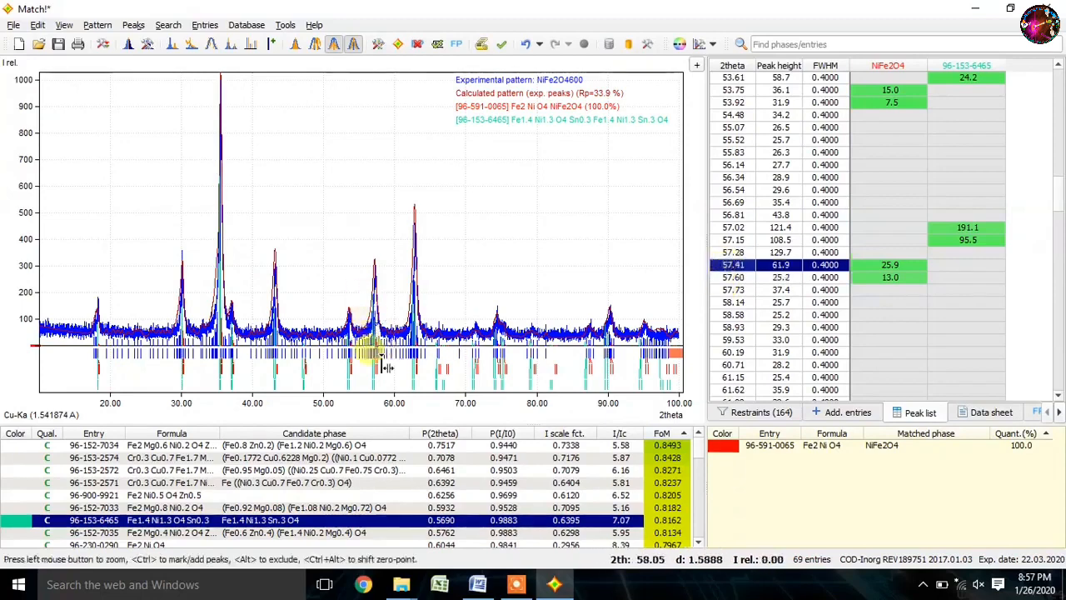
- Inspect the NiFe2O4 peak at 2theta 63.11 in the peak list
{"action": "left_click", "coordinate": [1059, 395]}
{"action": "left_click", "coordinate": [1058, 395]}
{"action": "left_click", "coordinate": [1058, 395]}
{"action": "left_click", "coordinate": [1059, 395]}
{"action": "left_click", "coordinate": [1059, 395]}
{"action": "left_click", "coordinate": [1058, 394]}
{"action": "left_click", "coordinate": [1059, 395]}
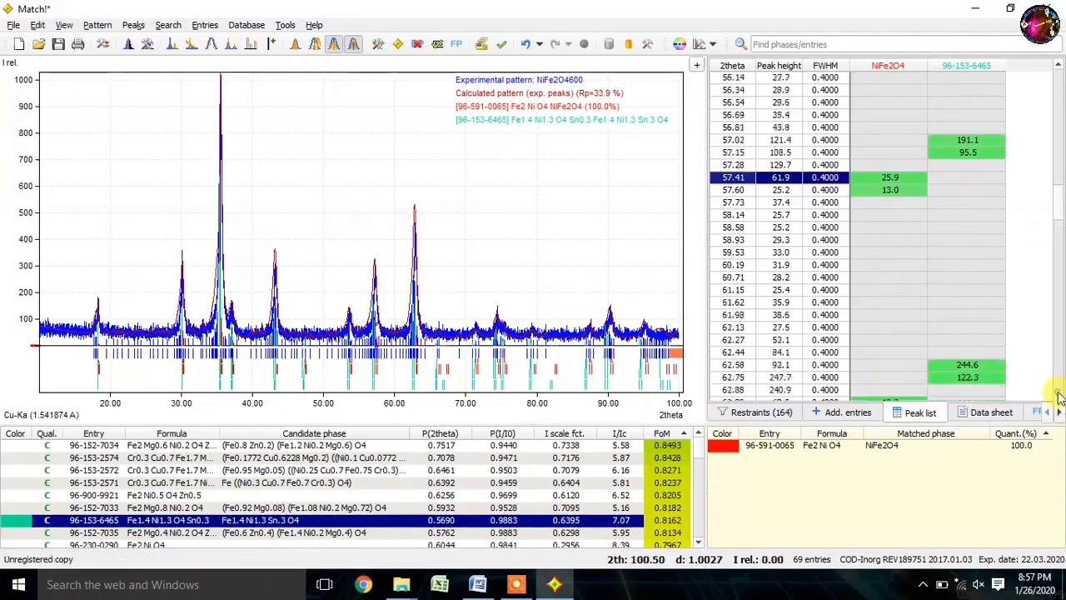
{"action": "left_click", "coordinate": [1059, 395]}
{"action": "left_click", "coordinate": [769, 356]}
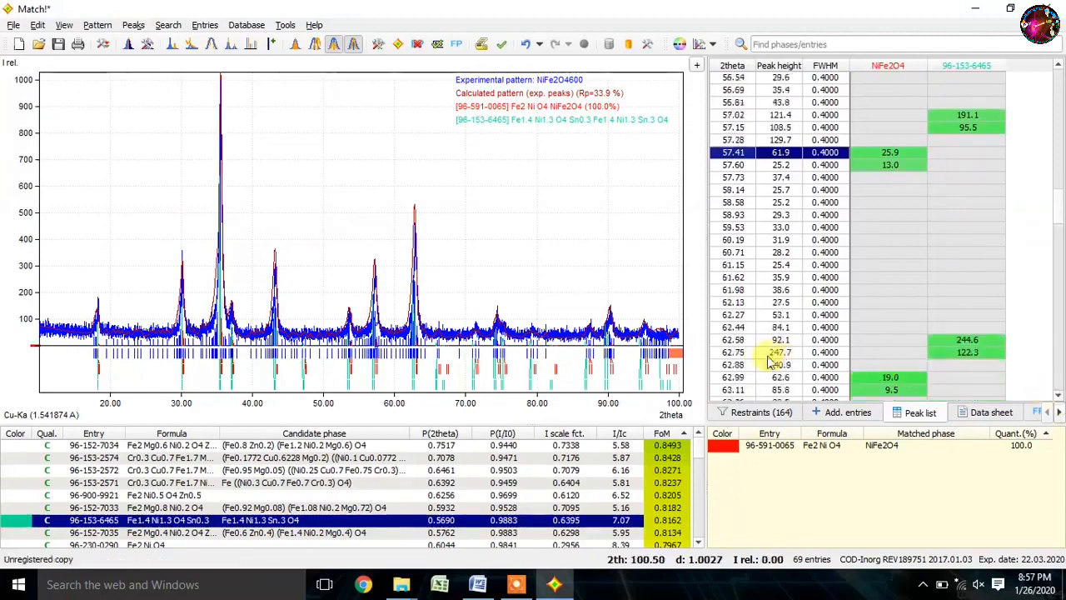
{"action": "left_click", "coordinate": [736, 390]}
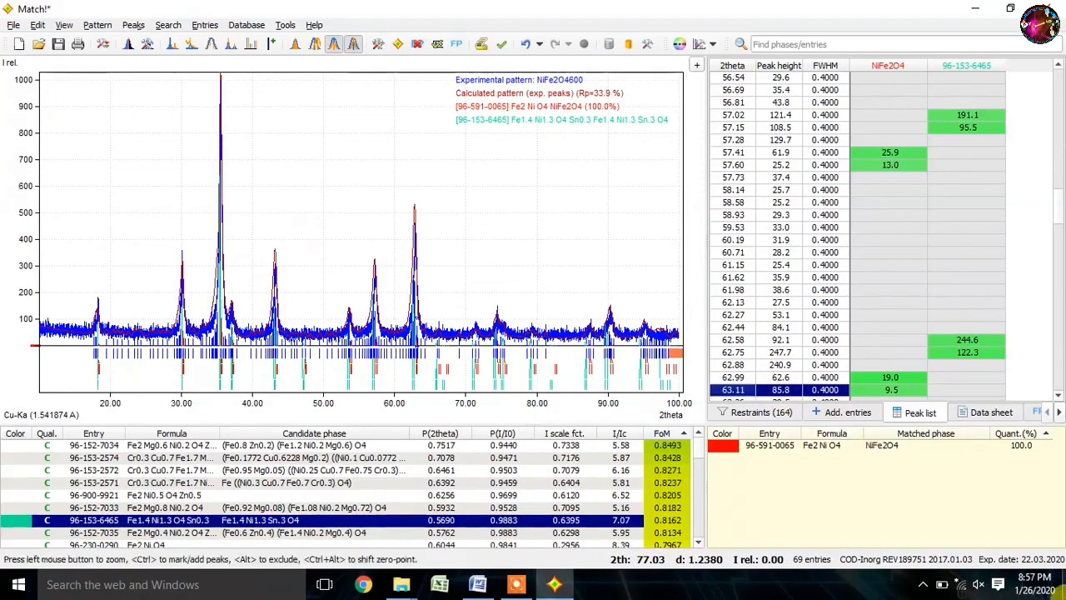
- Open the data sheet of entry 96-153-6465 and examine its cell parameters for the lattice constant item highlighted in the Word document
{"action": "left_click", "coordinate": [979, 414]}
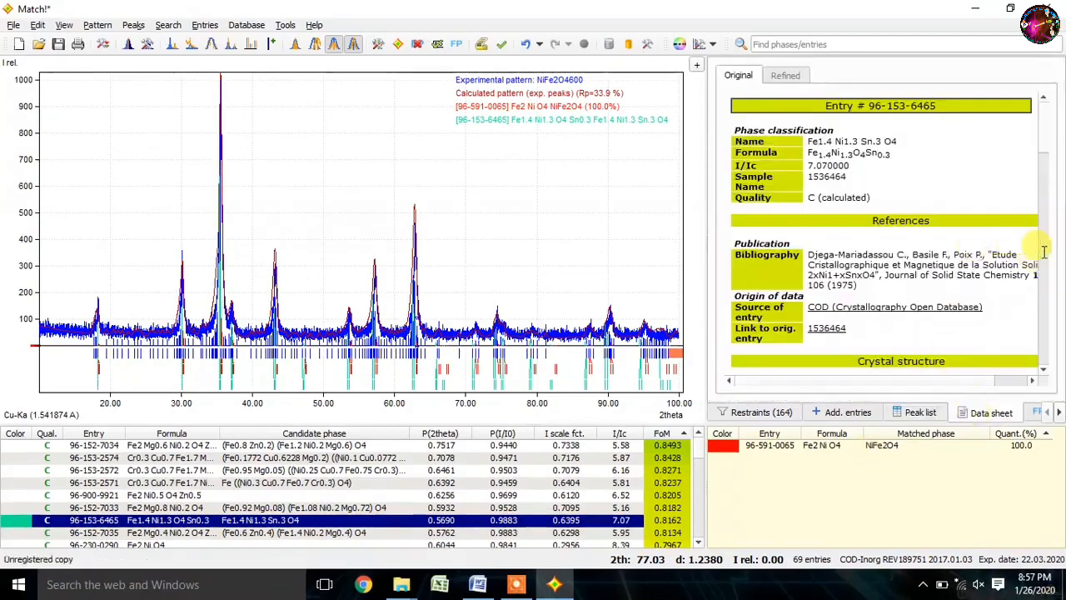
{"action": "left_click", "coordinate": [479, 584]}
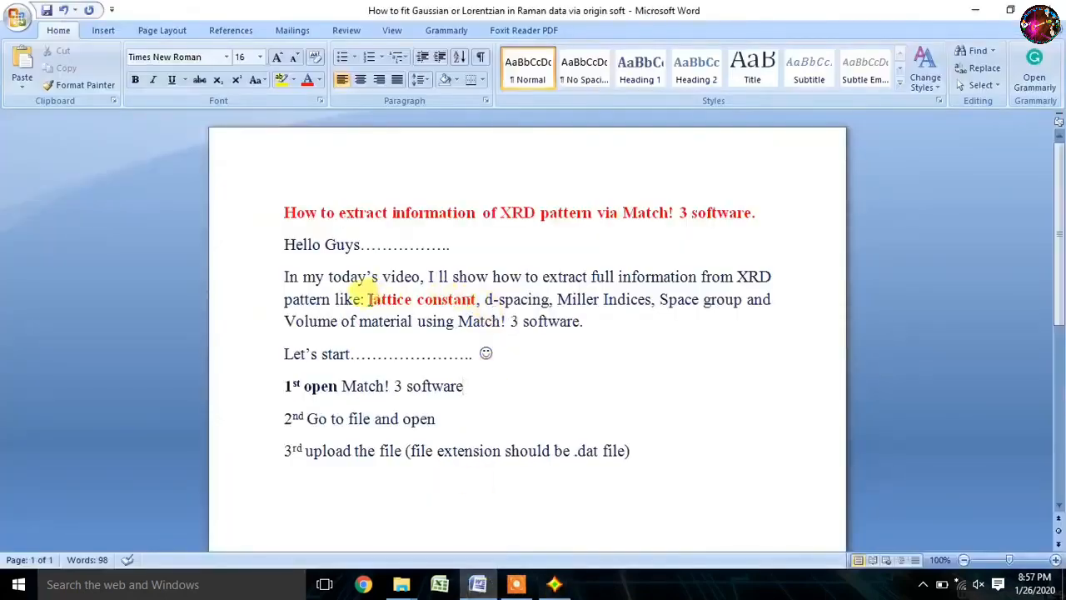
{"action": "left_click_drag", "start_coordinate": [367, 299], "coordinate": [477, 300]}
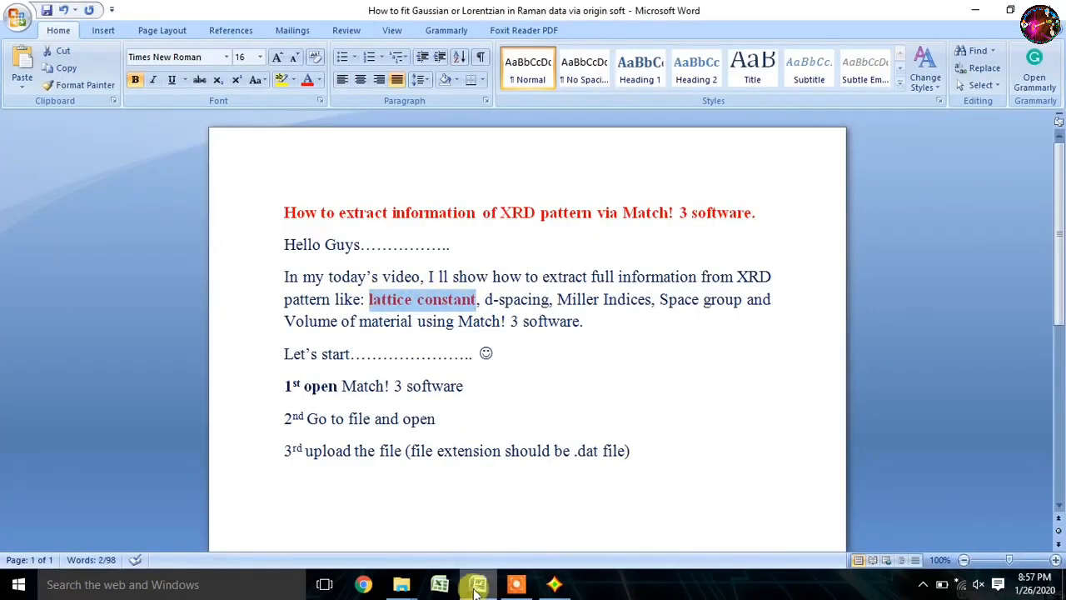
{"action": "left_click", "coordinate": [554, 585]}
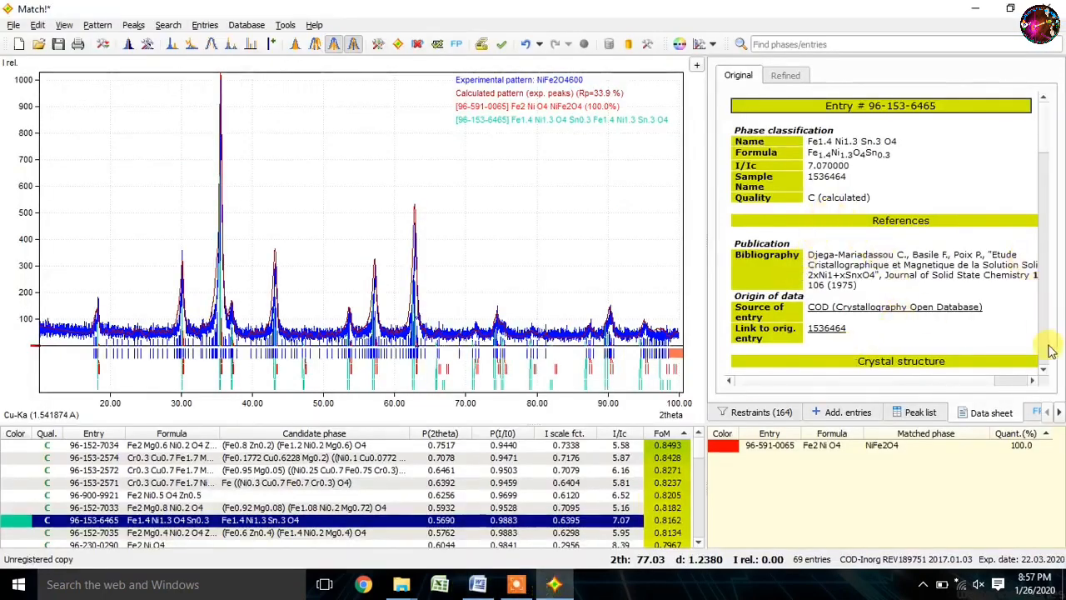
{"action": "scroll", "coordinate": [1048, 375], "scroll_direction": "down", "scroll_amount": 3}
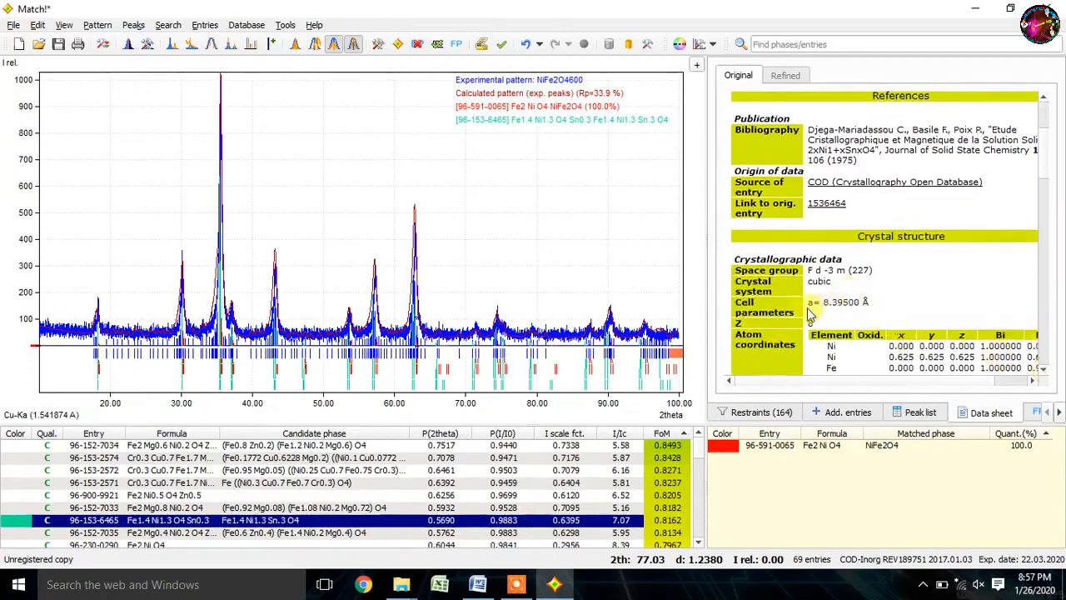
{"action": "left_click_drag", "start_coordinate": [807, 305], "coordinate": [857, 304]}
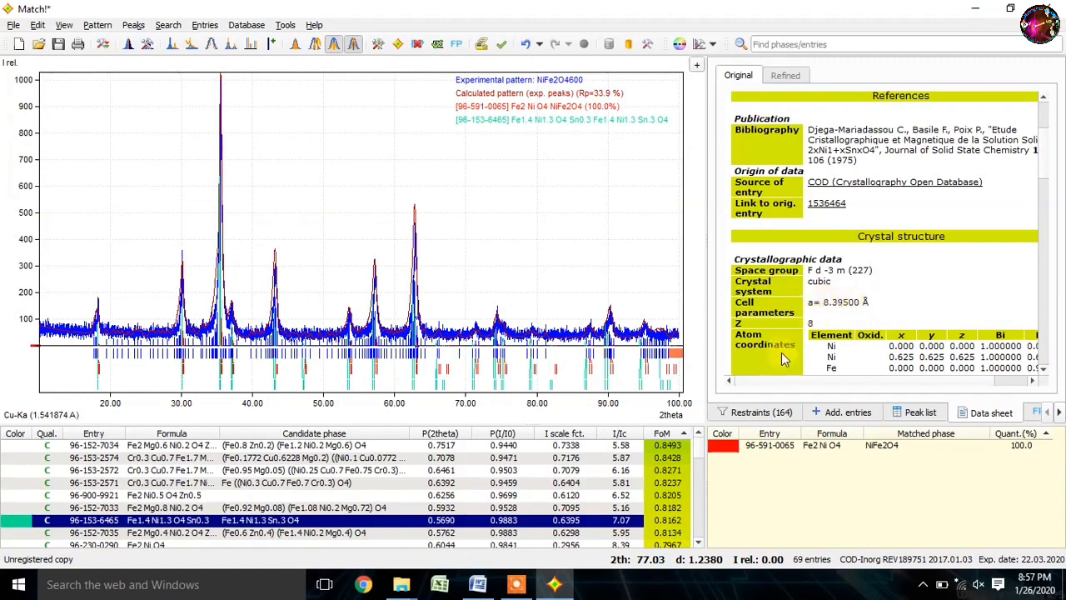
- Switch to Word and make "Space group" in the introductory paragraph bold and red
{"action": "left_click", "coordinate": [478, 584]}
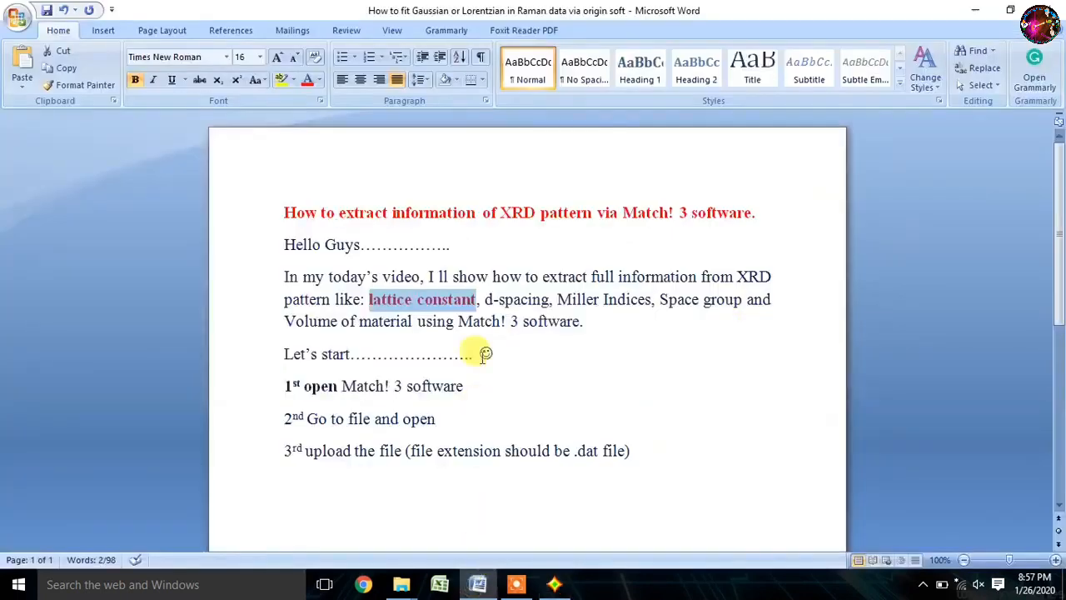
{"action": "left_click", "coordinate": [487, 301]}
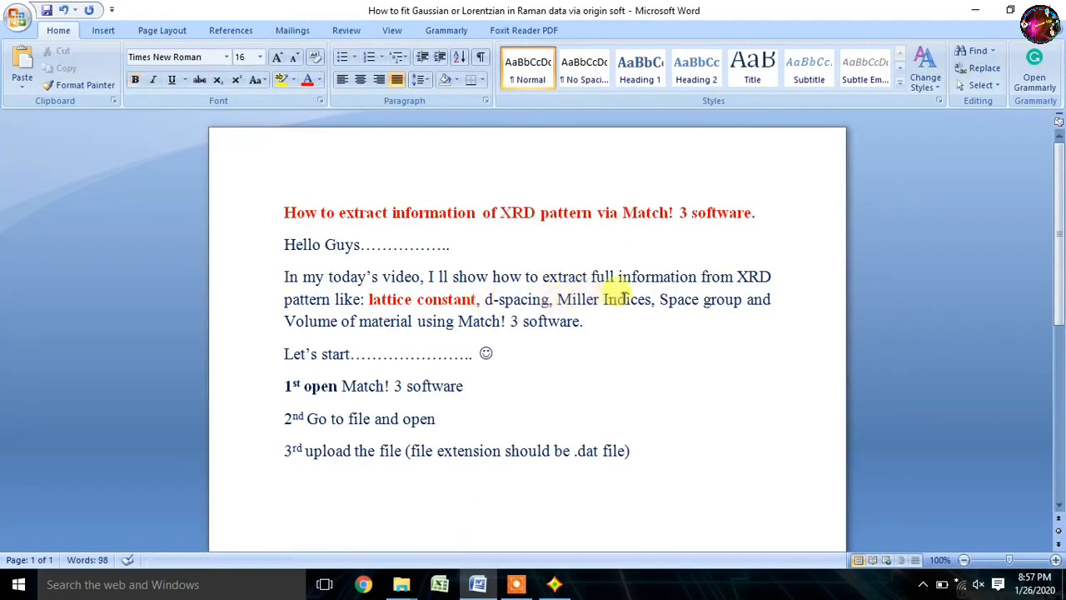
{"action": "left_click_drag", "start_coordinate": [658, 300], "coordinate": [740, 299]}
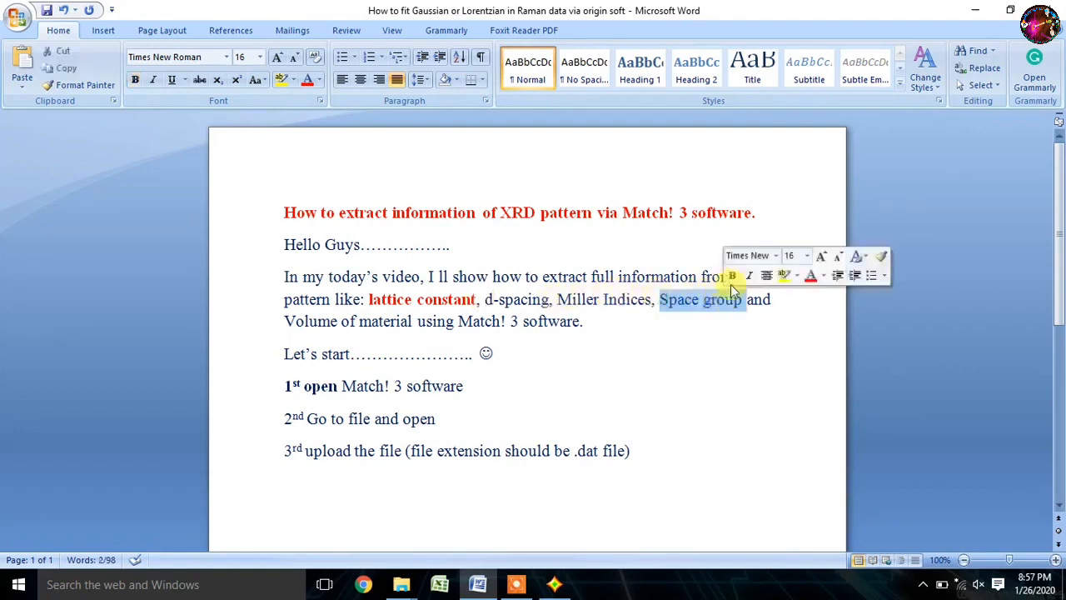
{"action": "left_click", "coordinate": [733, 277]}
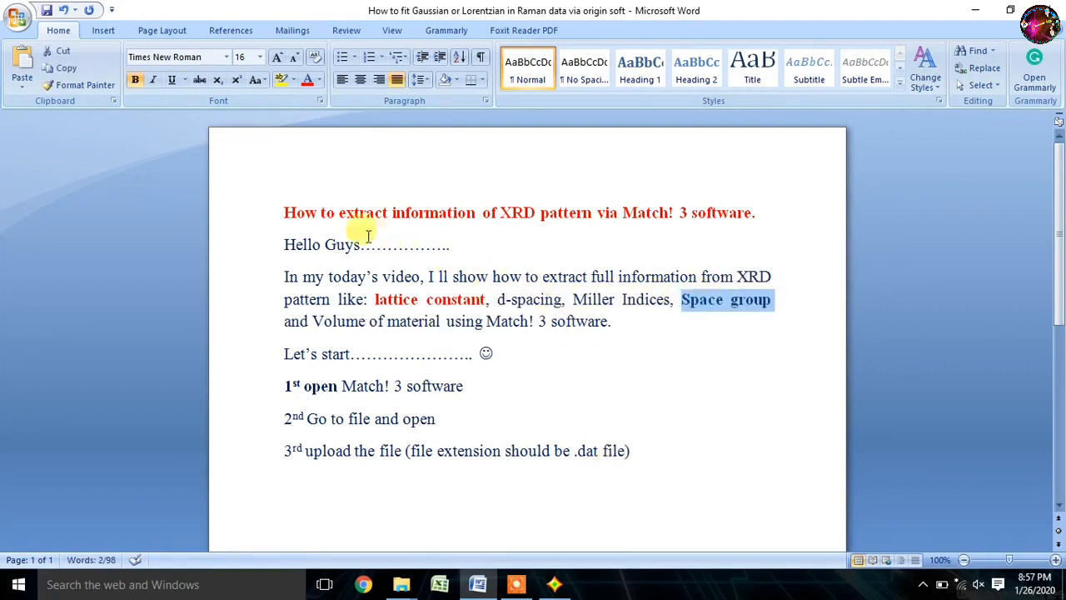
{"action": "left_click", "coordinate": [307, 79]}
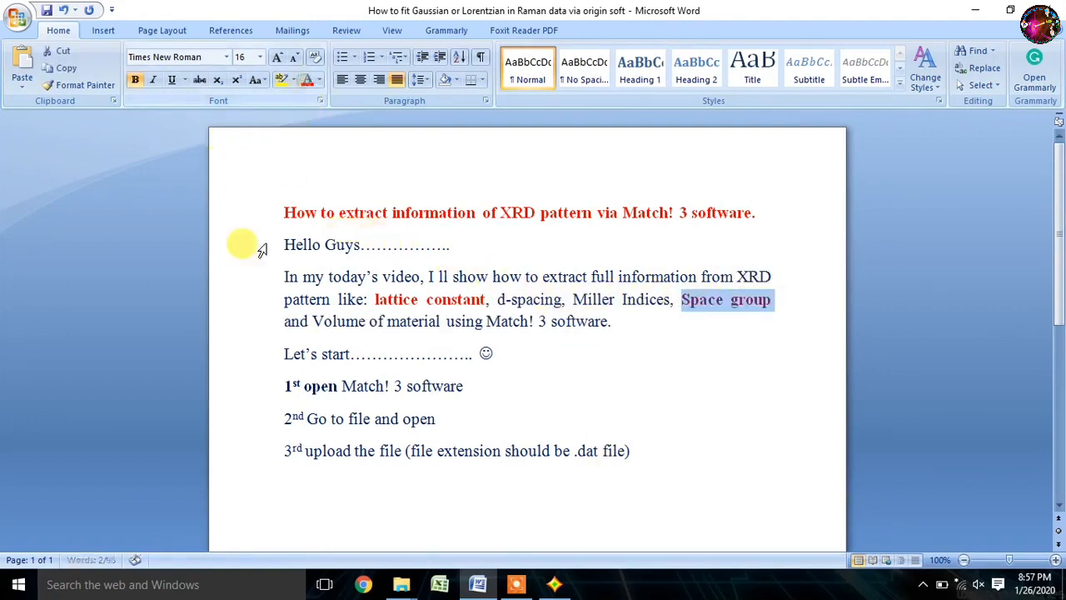
{"action": "left_click", "coordinate": [283, 277]}
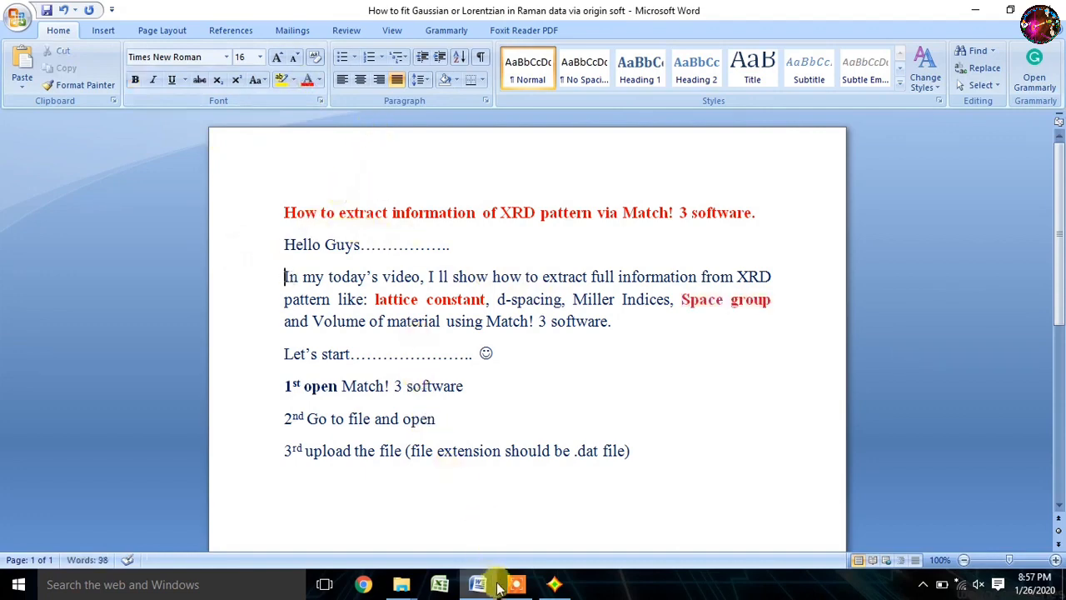
- Switch to Match! and examine the space group in the data sheet's crystallographic data
{"action": "left_click", "coordinate": [551, 583]}
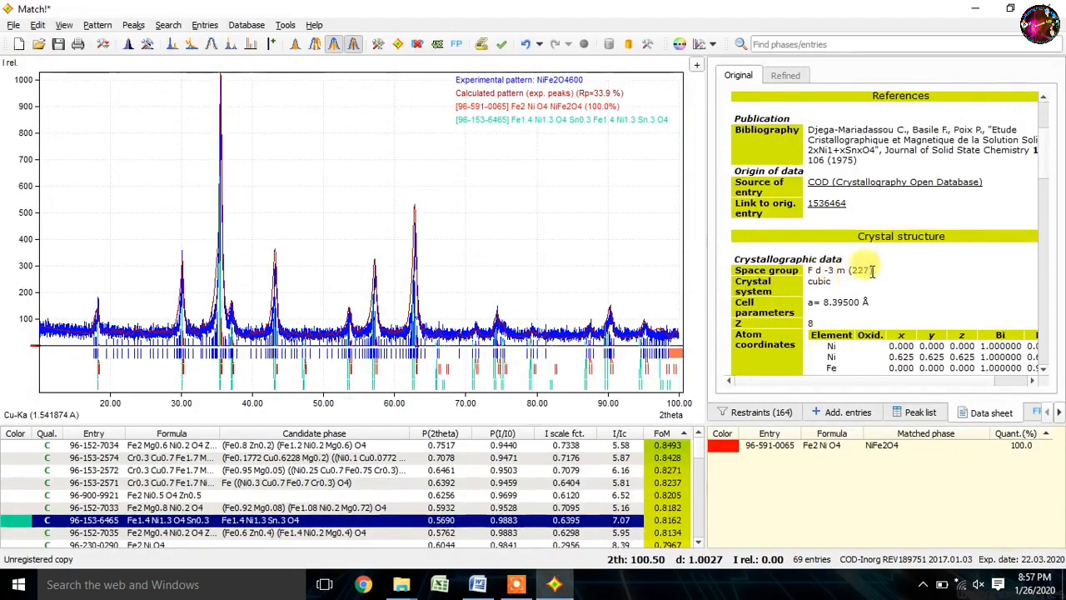
{"action": "left_click_drag", "start_coordinate": [872, 270], "coordinate": [804, 272]}
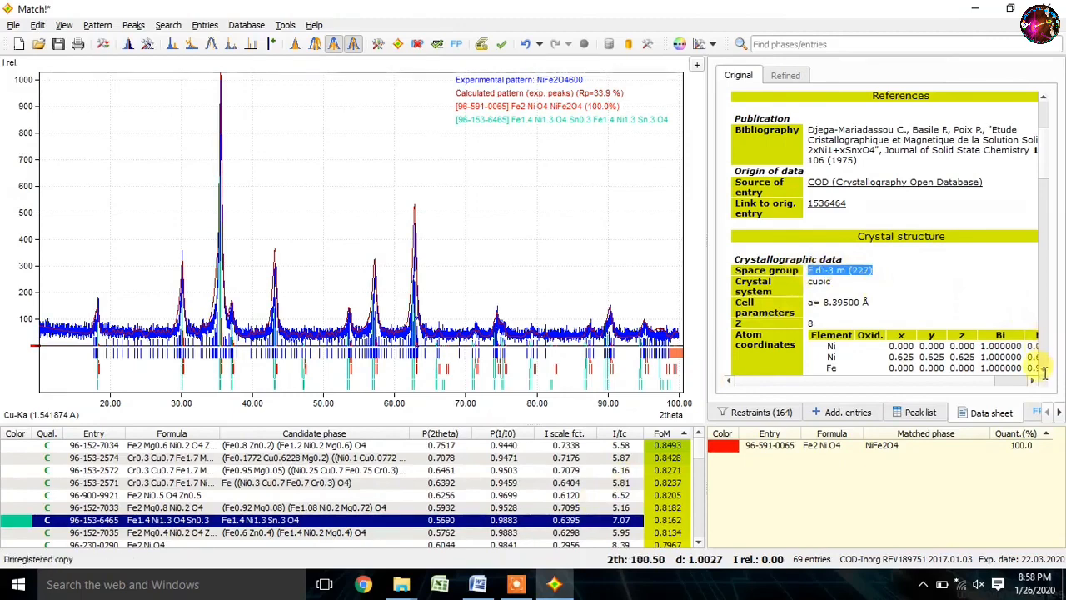
{"action": "left_click", "coordinate": [880, 302]}
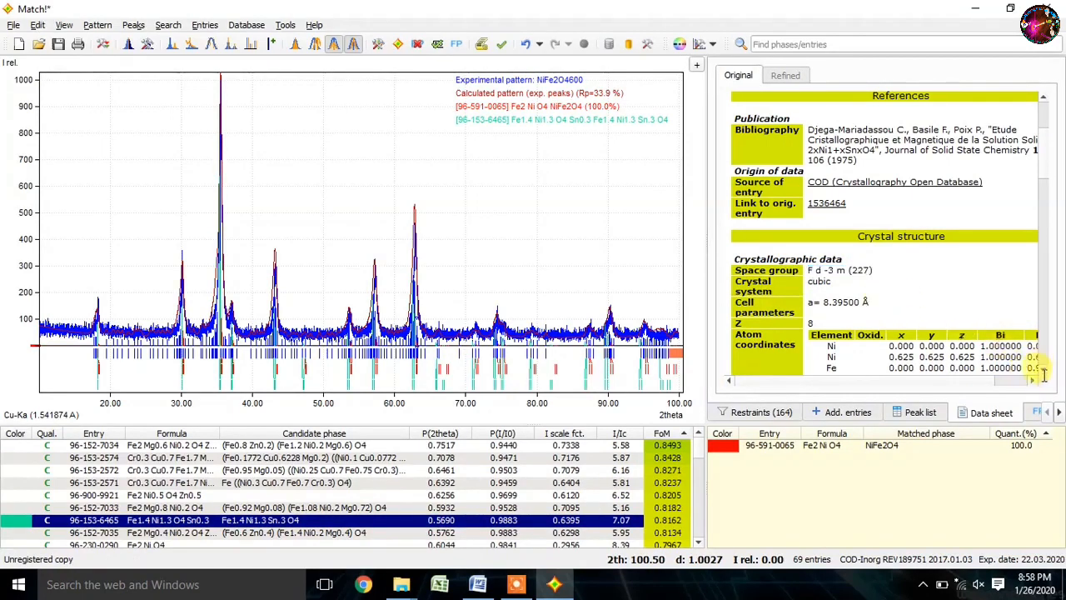
- Review the data sheet's atom coordinates, diffraction lines, pattern graphic, physical properties and remarks
{"action": "scroll", "coordinate": [1041, 368], "scroll_direction": "down", "scroll_amount": 5}
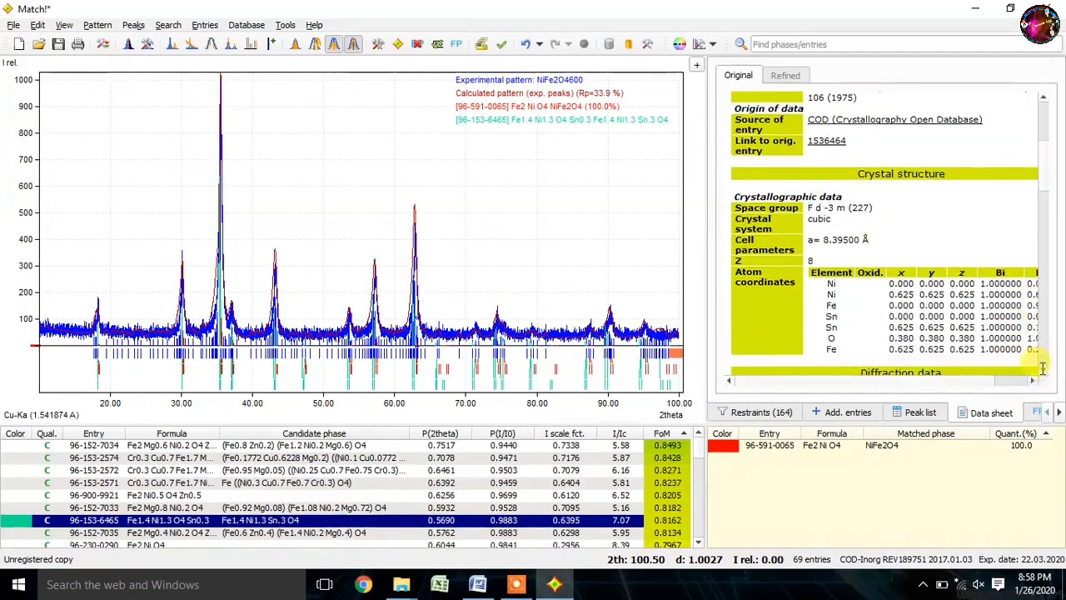
{"action": "scroll", "coordinate": [1042, 368], "scroll_direction": "down", "scroll_amount": 6}
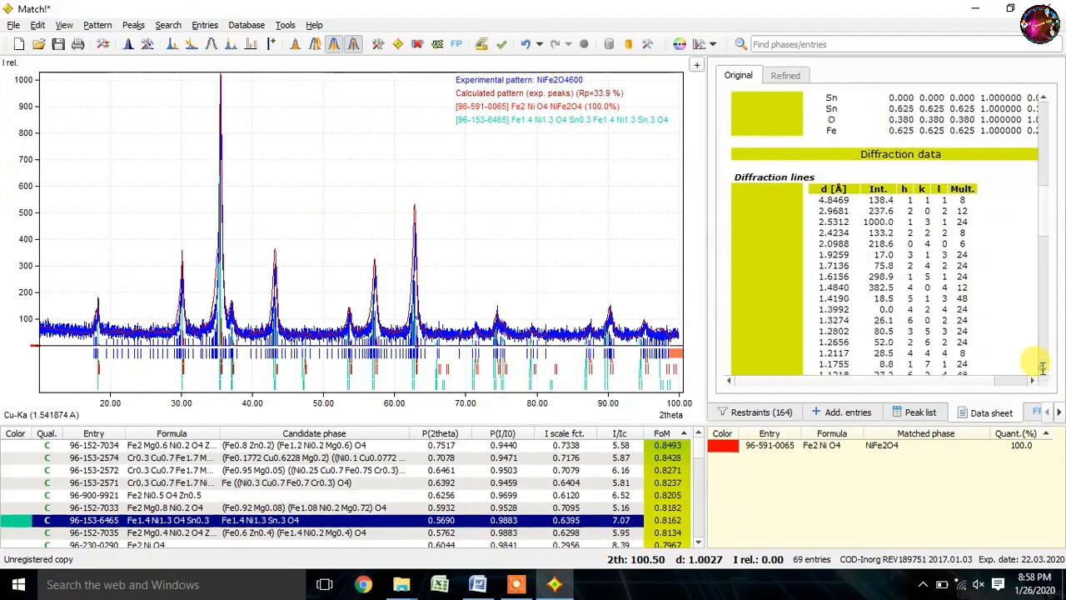
{"action": "scroll", "coordinate": [1042, 368], "scroll_direction": "down", "scroll_amount": 7}
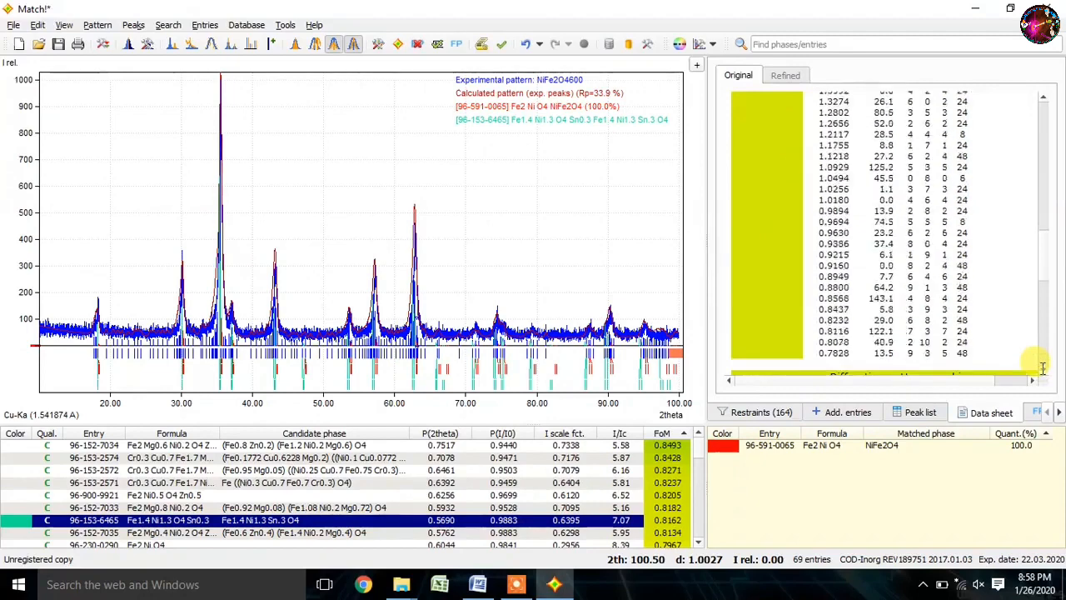
{"action": "scroll", "coordinate": [1042, 368], "scroll_direction": "down", "scroll_amount": 6}
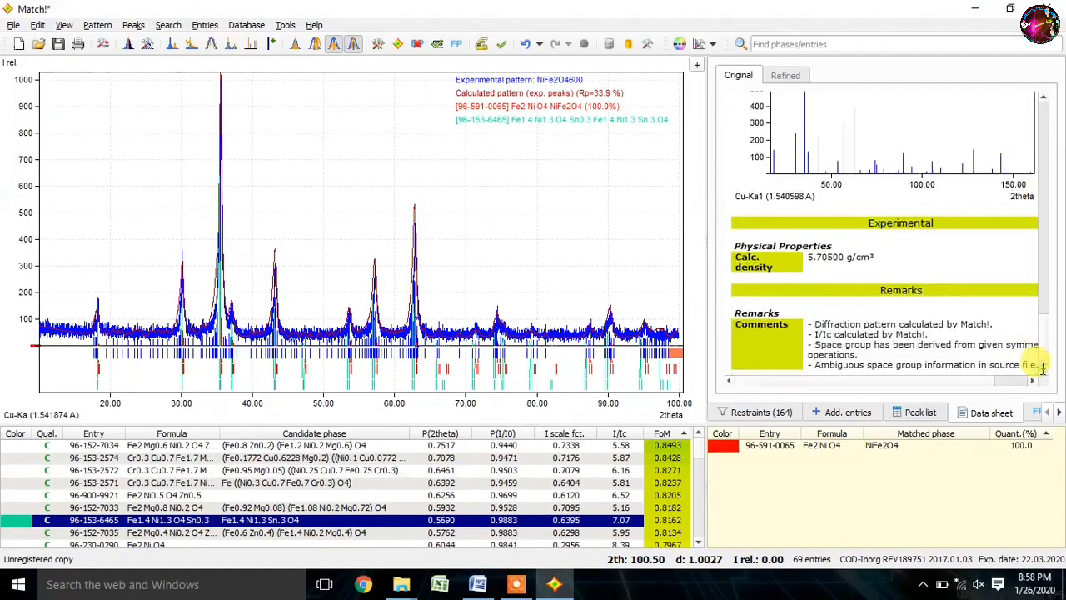
- Highlight "Volume of material" in the Word document, and look through the Match! data sheet for related information, from its remarks back to the start
{"action": "left_click", "coordinate": [478, 584]}
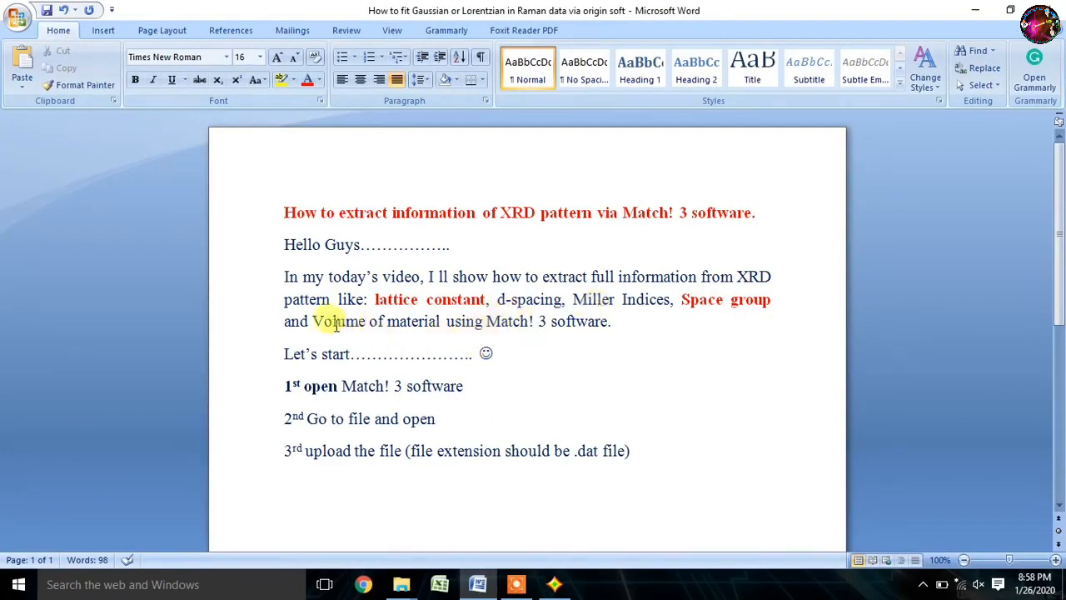
{"action": "left_click_drag", "start_coordinate": [313, 322], "coordinate": [428, 319]}
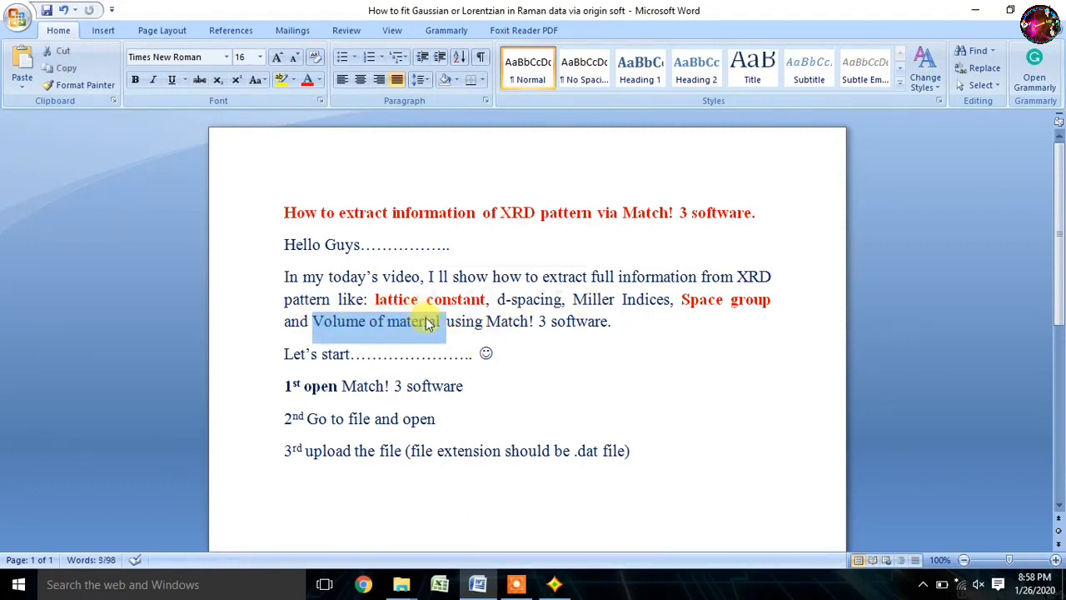
{"action": "left_click", "coordinate": [554, 584]}
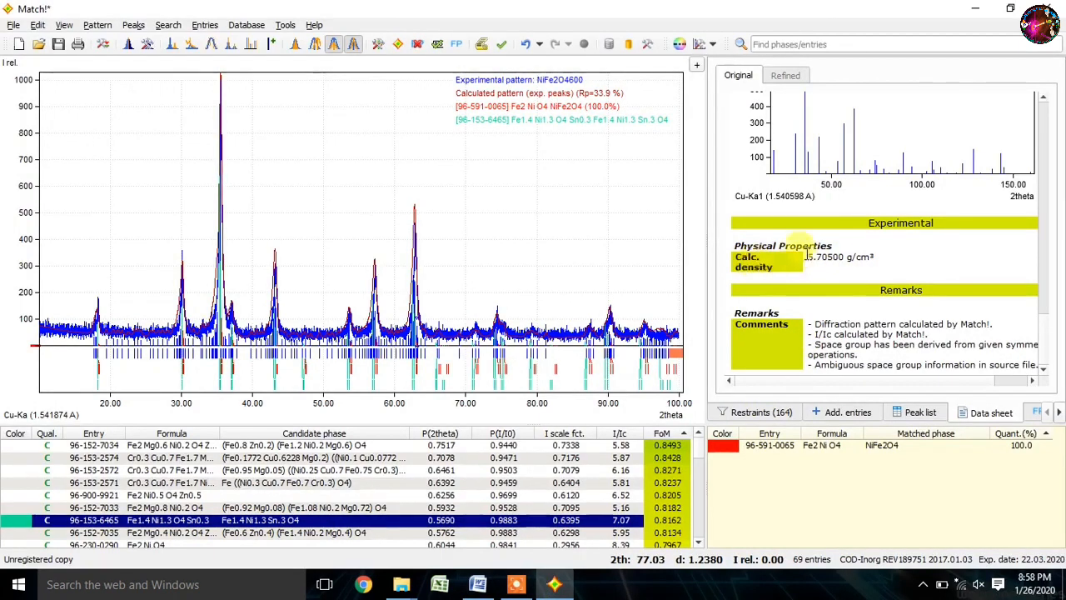
{"action": "left_click", "coordinate": [1044, 367]}
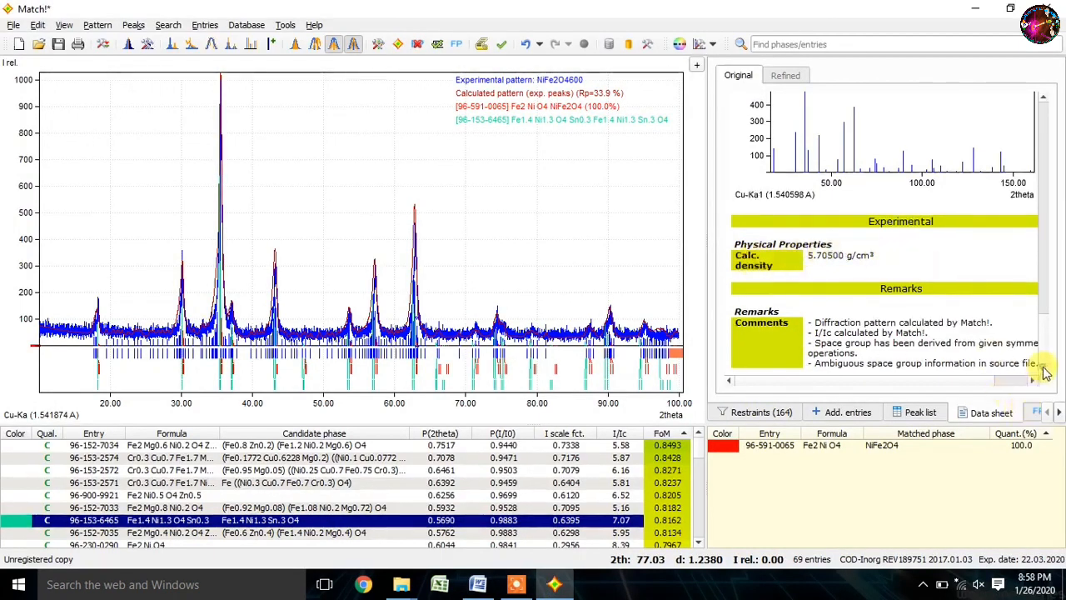
{"action": "left_click", "coordinate": [1045, 308]}
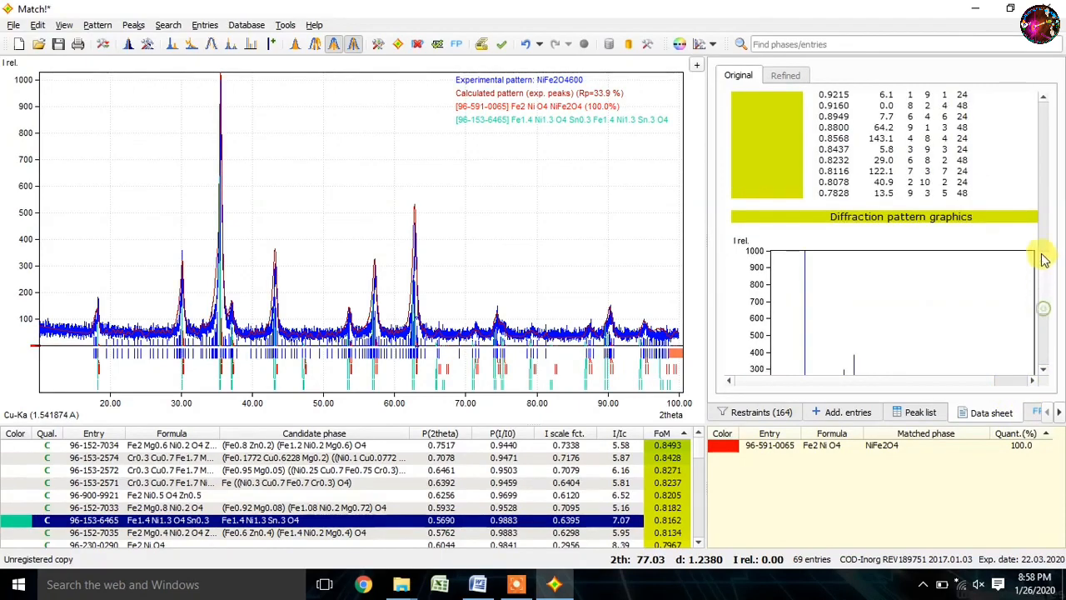
{"action": "left_click", "coordinate": [1044, 250]}
{"action": "left_click", "coordinate": [1045, 217]}
{"action": "left_click_drag", "start_coordinate": [1048, 177], "coordinate": [1048, 110]}
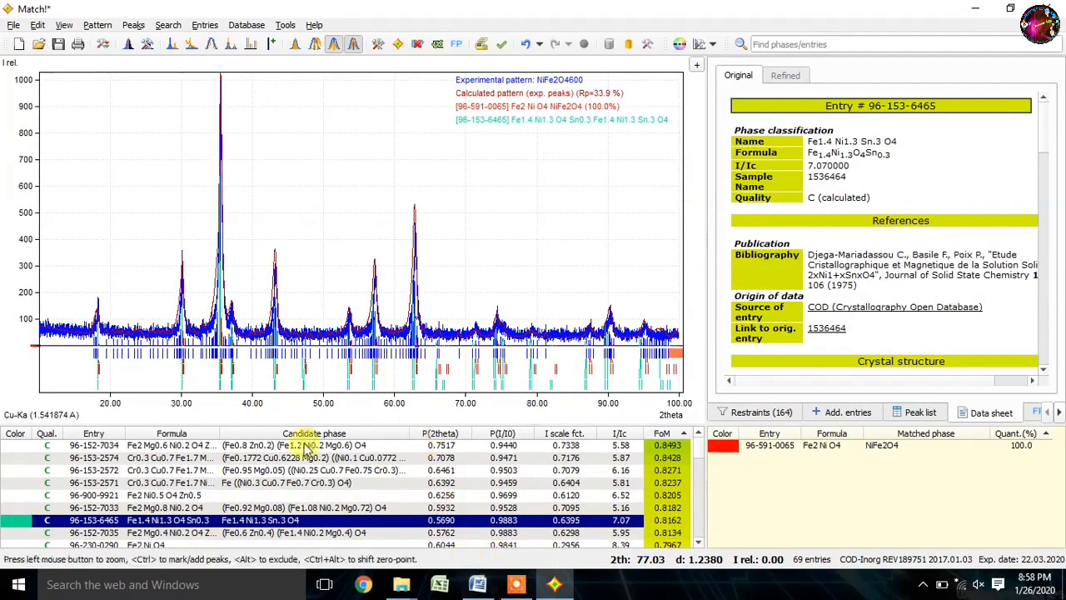
- Switch to Word and make "d-spacing" in the introductory paragraph bold
{"action": "left_click", "coordinate": [475, 586]}
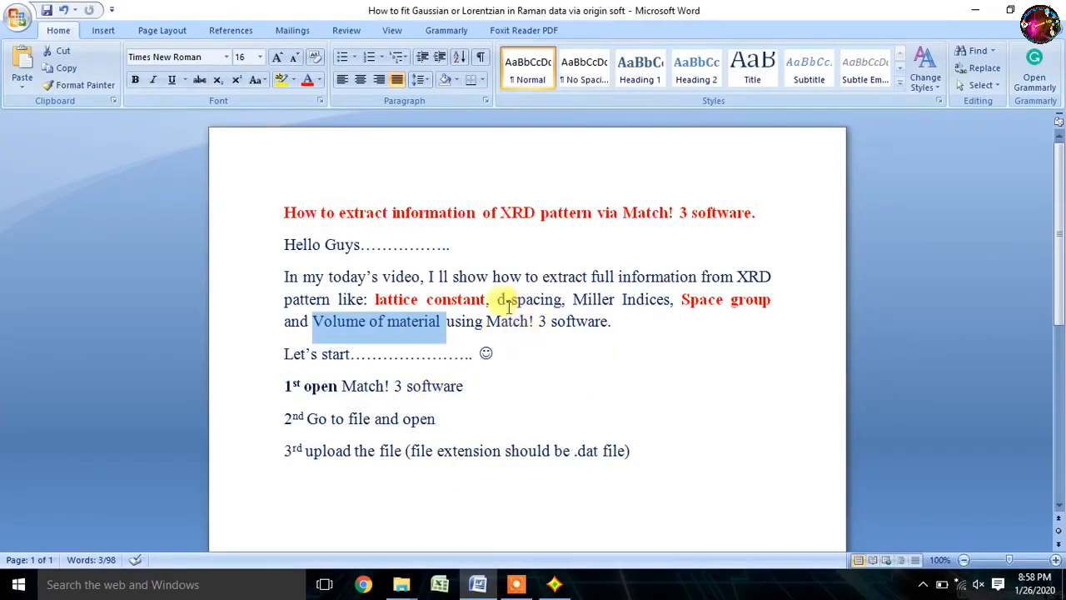
{"action": "left_click_drag", "start_coordinate": [497, 301], "coordinate": [556, 298]}
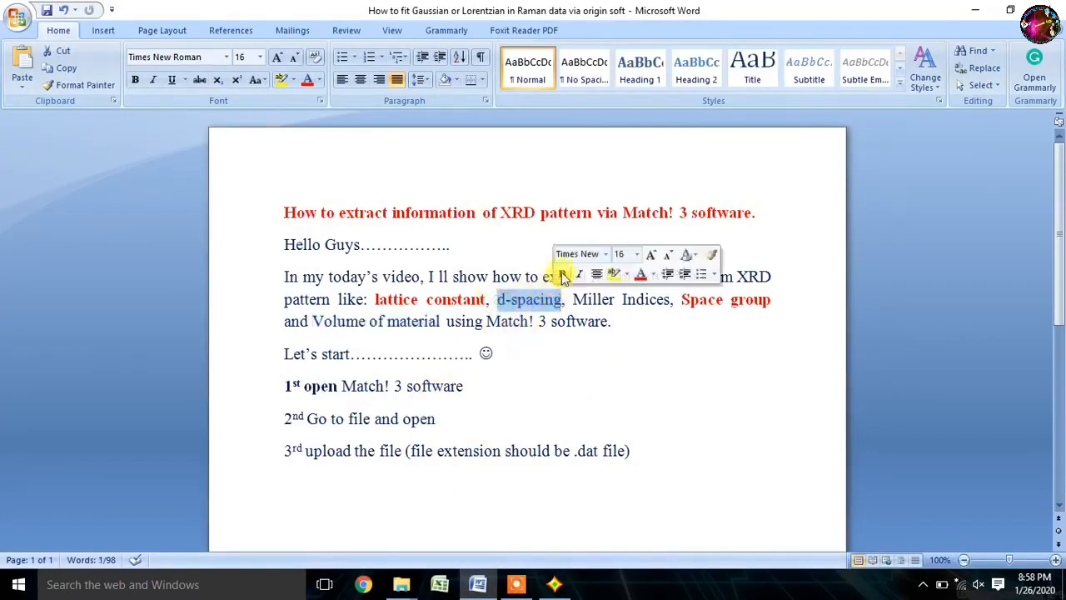
{"action": "left_click", "coordinate": [563, 274]}
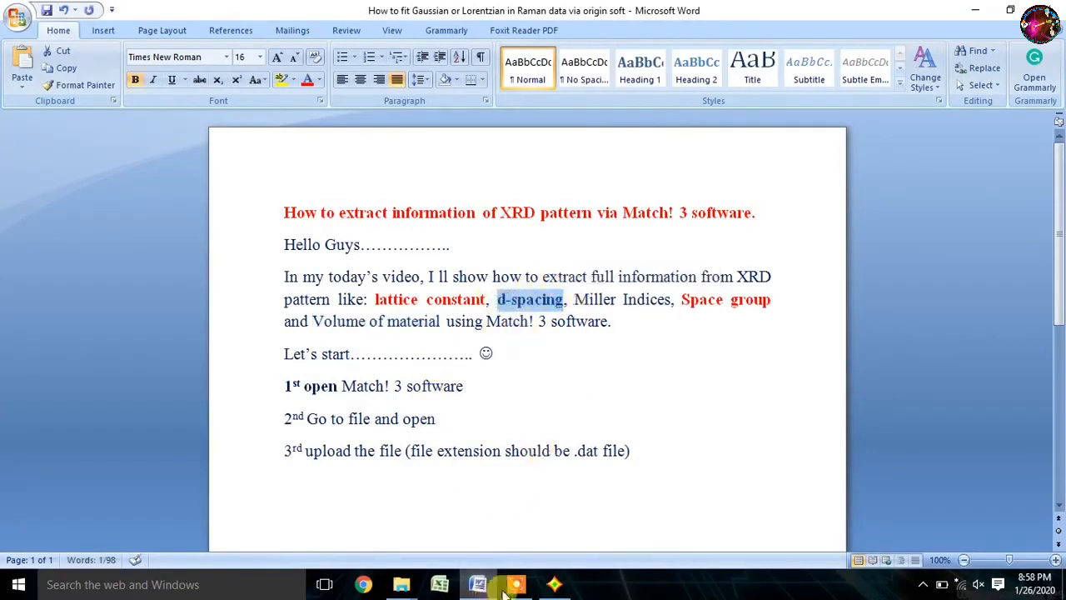
- Switch to Match! and display the d-values on the diffraction pattern
{"action": "left_click", "coordinate": [552, 583]}
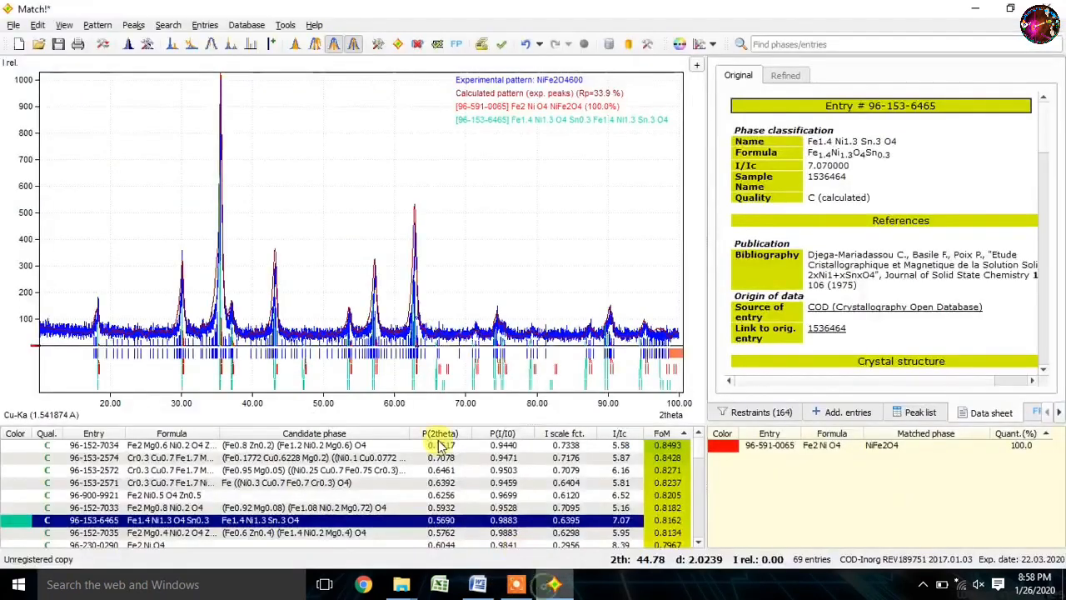
{"action": "left_click", "coordinate": [96, 25]}
{"action": "mouse_move", "coordinate": [68, 26]}
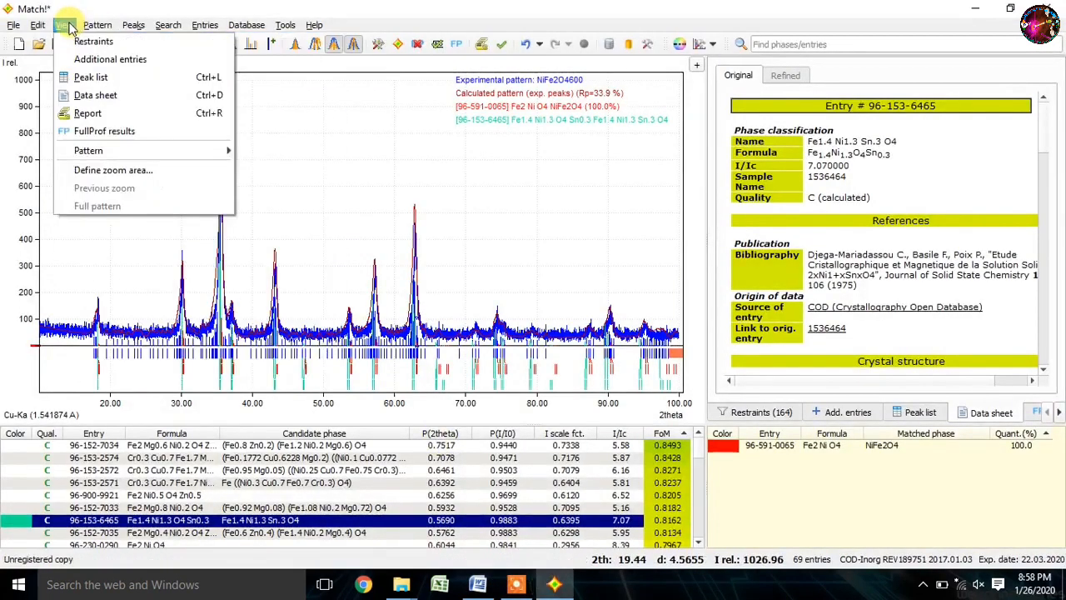
{"action": "mouse_move", "coordinate": [88, 151]}
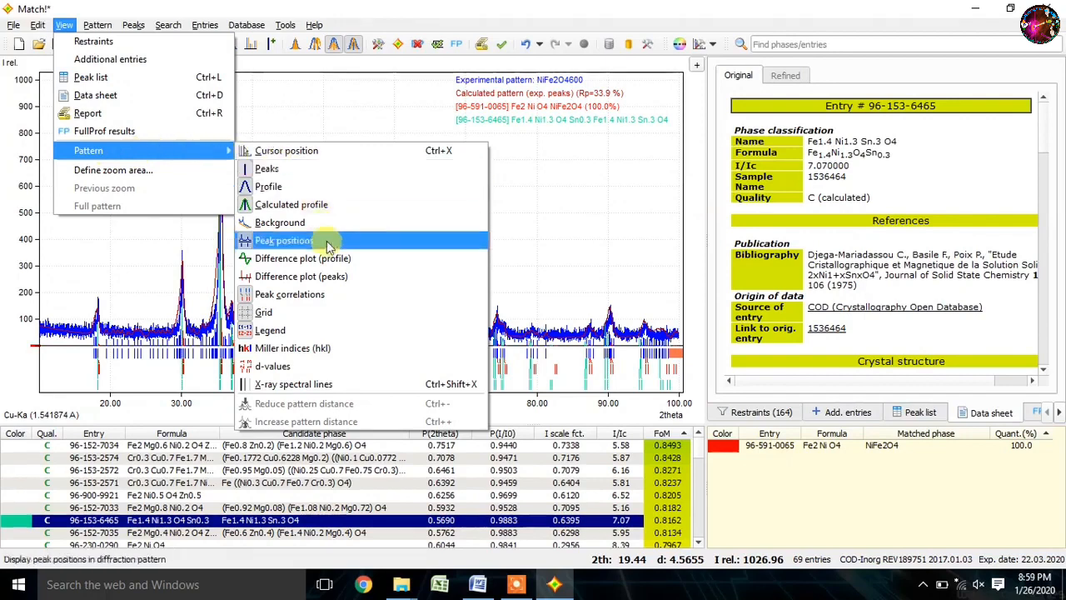
{"action": "left_click", "coordinate": [278, 366]}
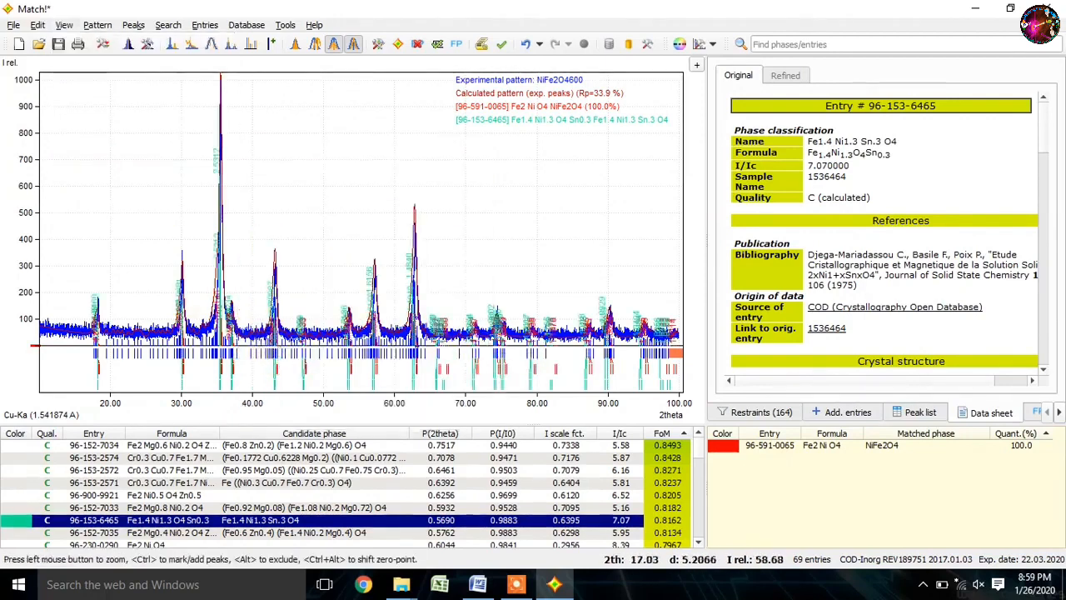
- Inspect the d-value labels of the peaks near 2theta 18.3 and 35.5 at close range in the diffraction pattern
{"action": "left_click_drag", "start_coordinate": [83, 282], "coordinate": [111, 345]}
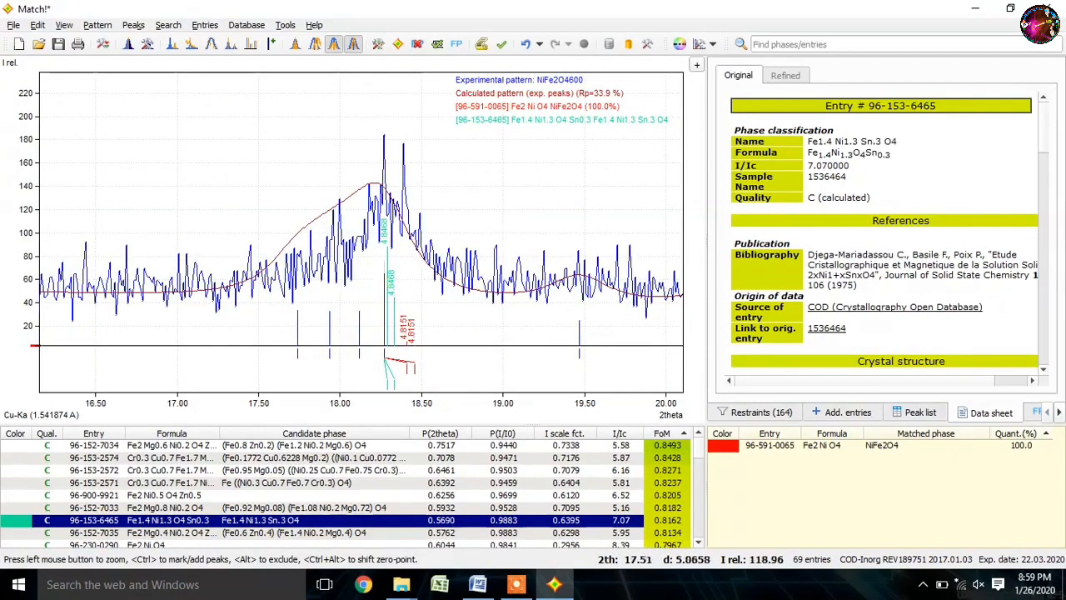
{"action": "left_click", "coordinate": [258, 210]}
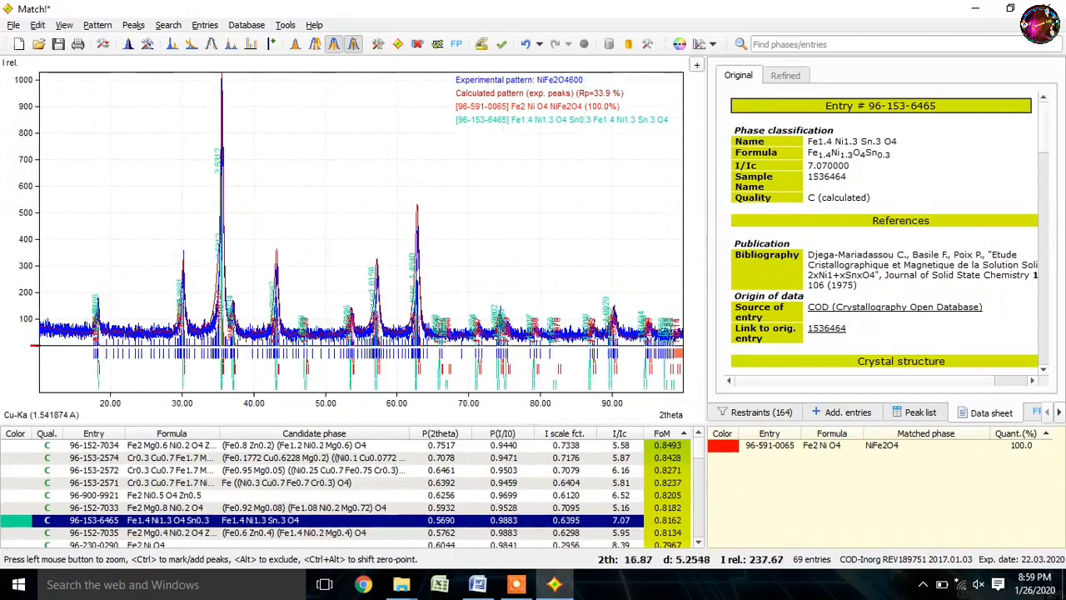
{"action": "left_click_drag", "start_coordinate": [198, 73], "coordinate": [240, 356]}
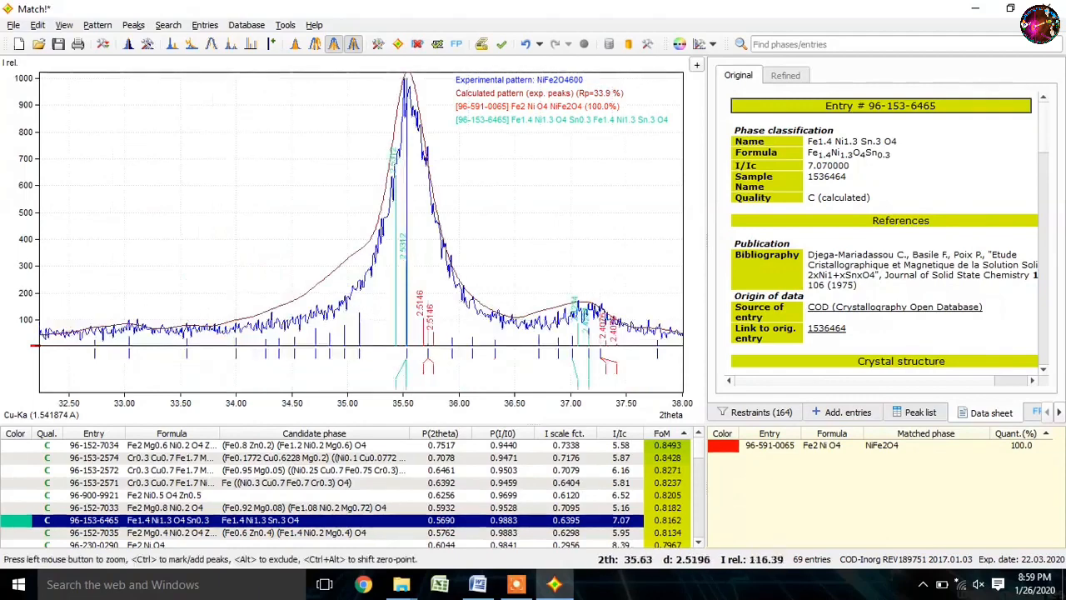
- Return to the full diffraction pattern and hide the d-value labels
{"action": "left_click", "coordinate": [302, 229]}
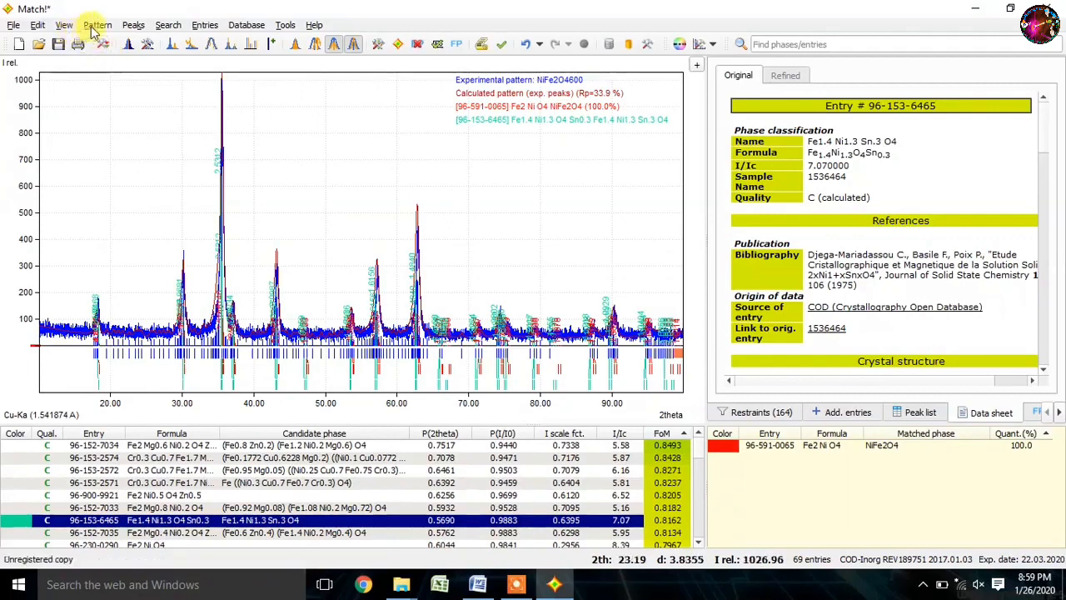
{"action": "left_click", "coordinate": [65, 26]}
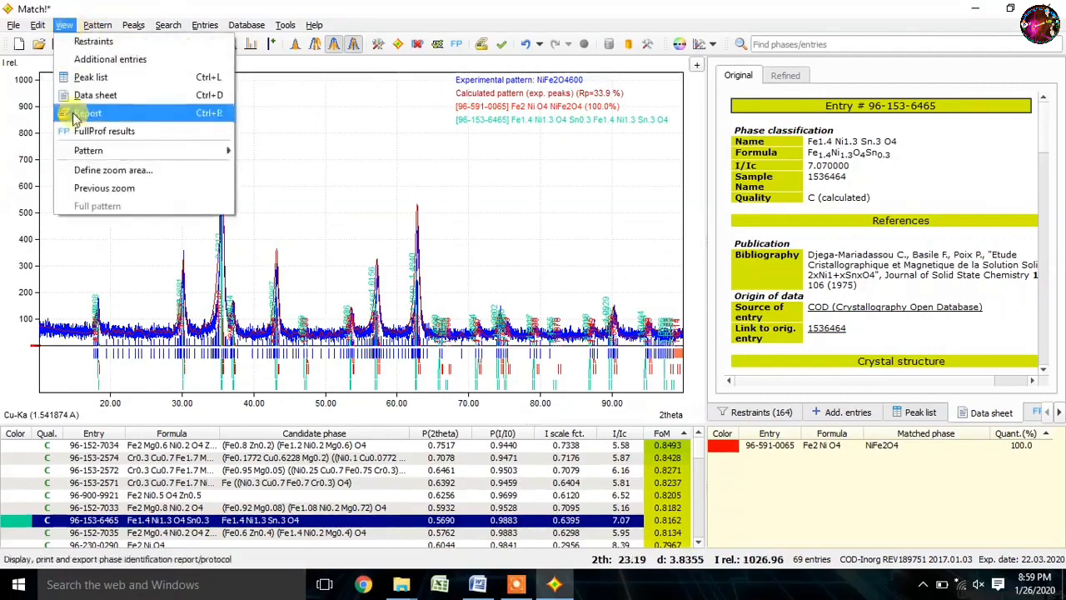
{"action": "mouse_move", "coordinate": [204, 158]}
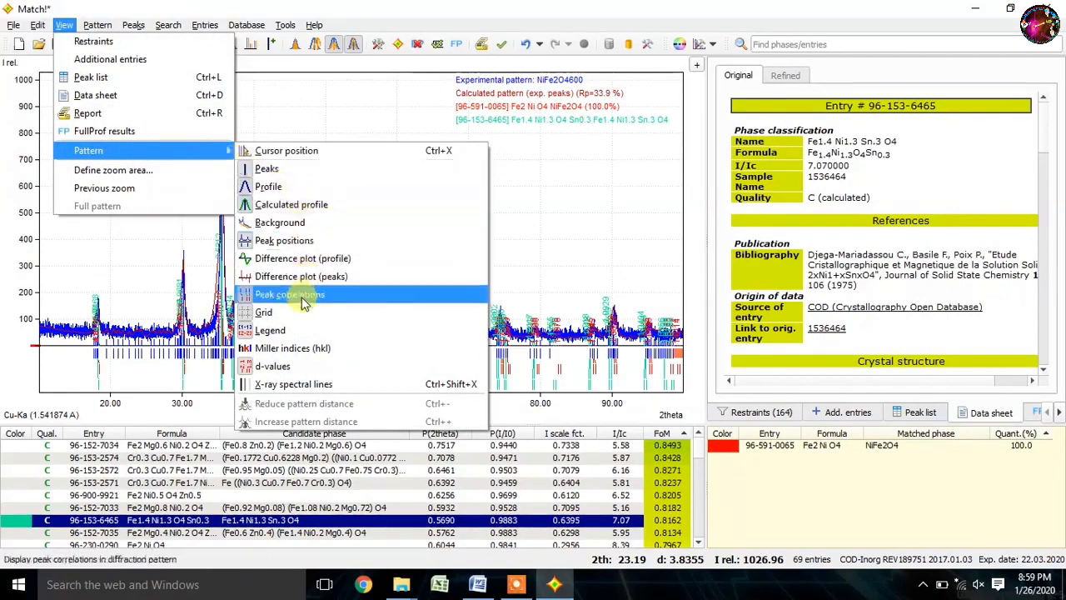
{"action": "left_click", "coordinate": [281, 366]}
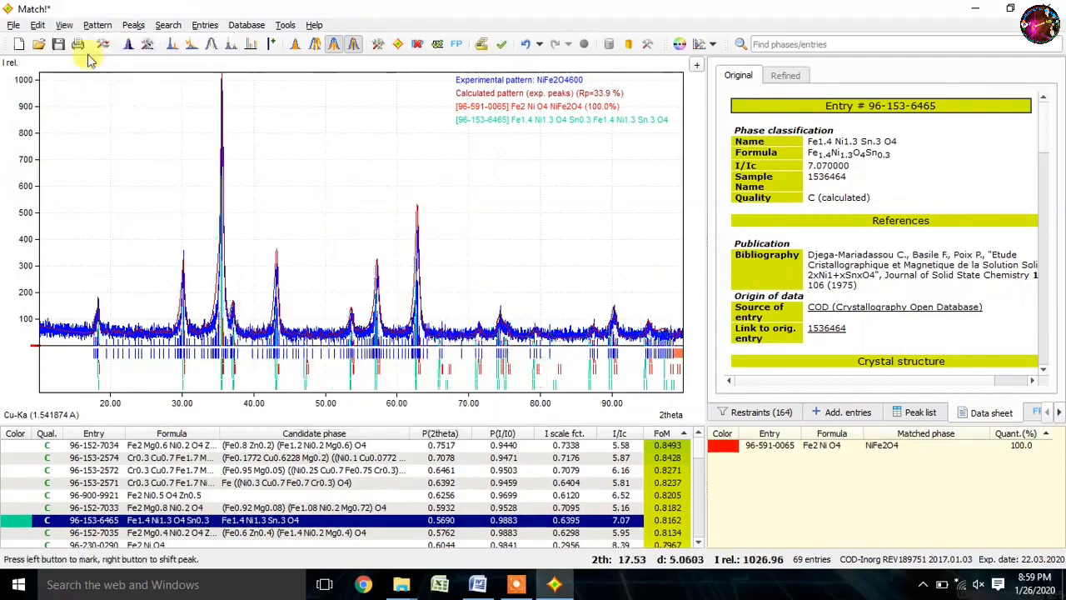
{"action": "left_click", "coordinate": [95, 26]}
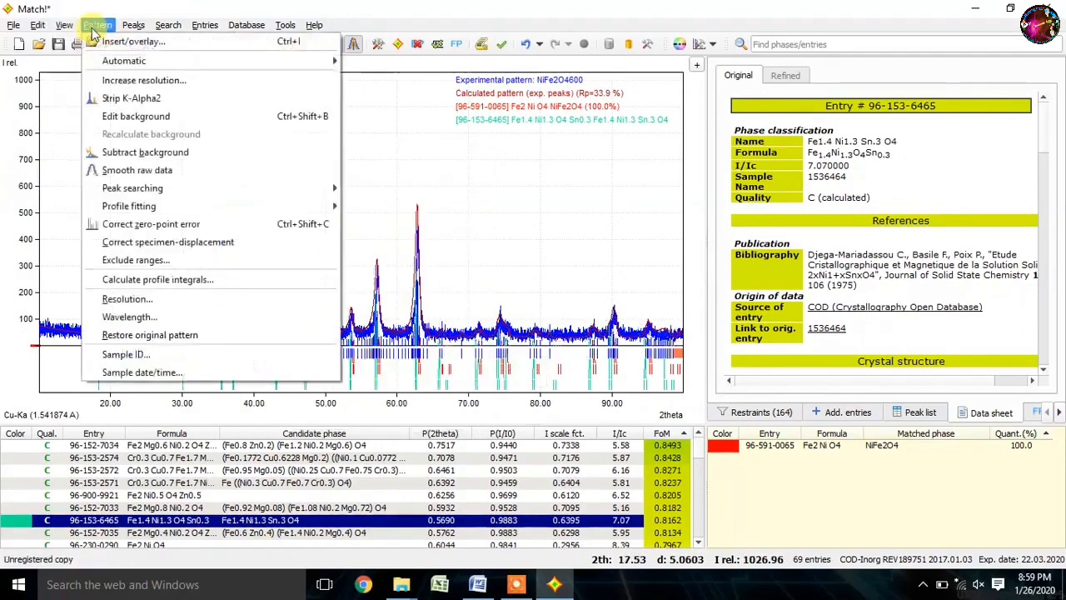
- Switch to Word and make "Miller Indices" in the introductory paragraph bold and red
{"action": "left_click", "coordinate": [472, 587]}
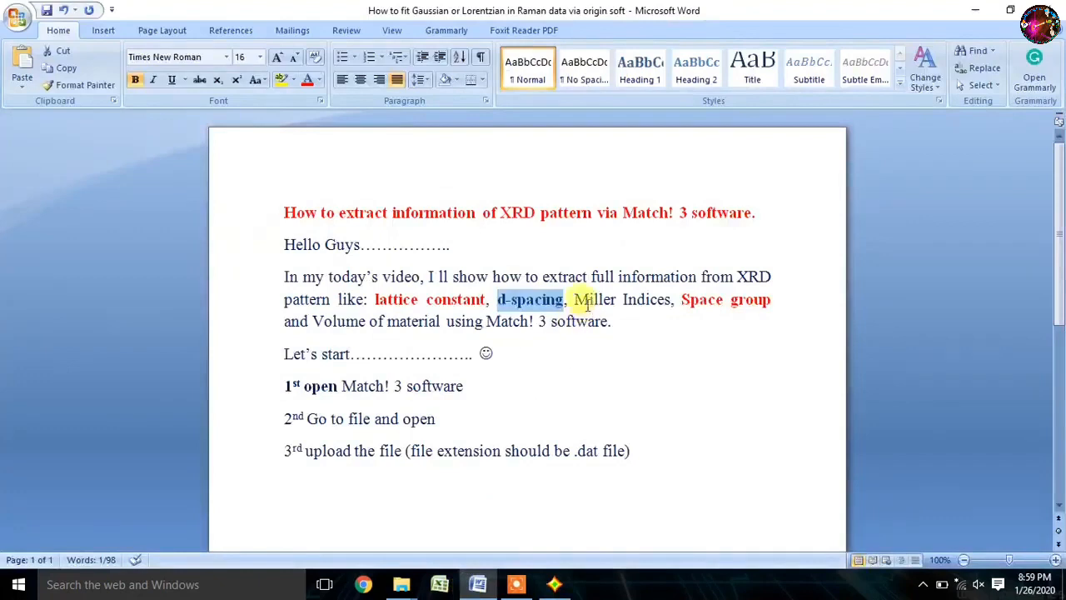
{"action": "left_click_drag", "start_coordinate": [576, 300], "coordinate": [647, 299]}
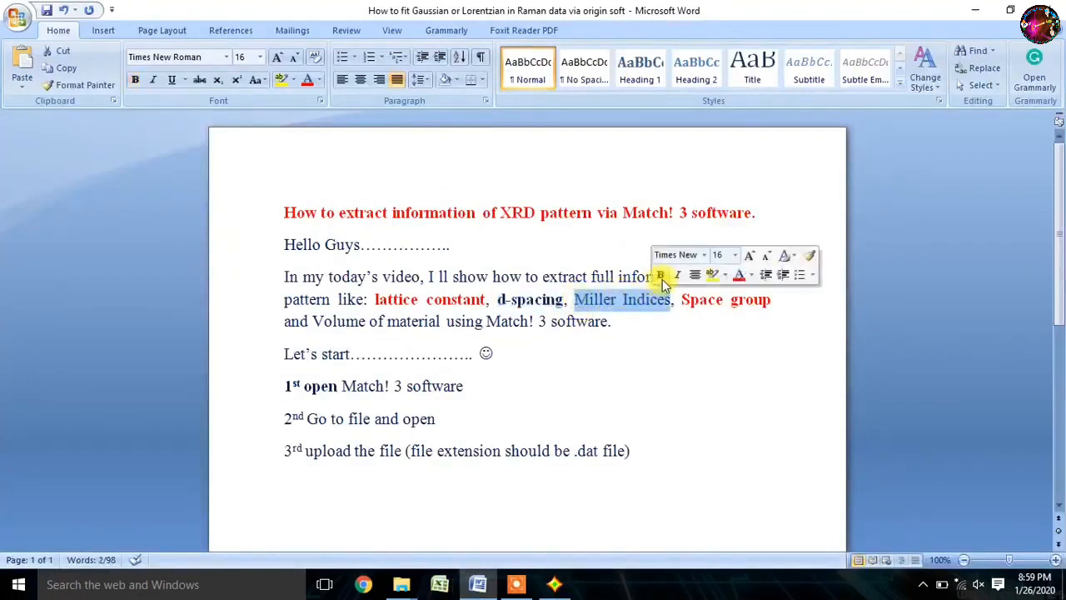
{"action": "left_click", "coordinate": [739, 277]}
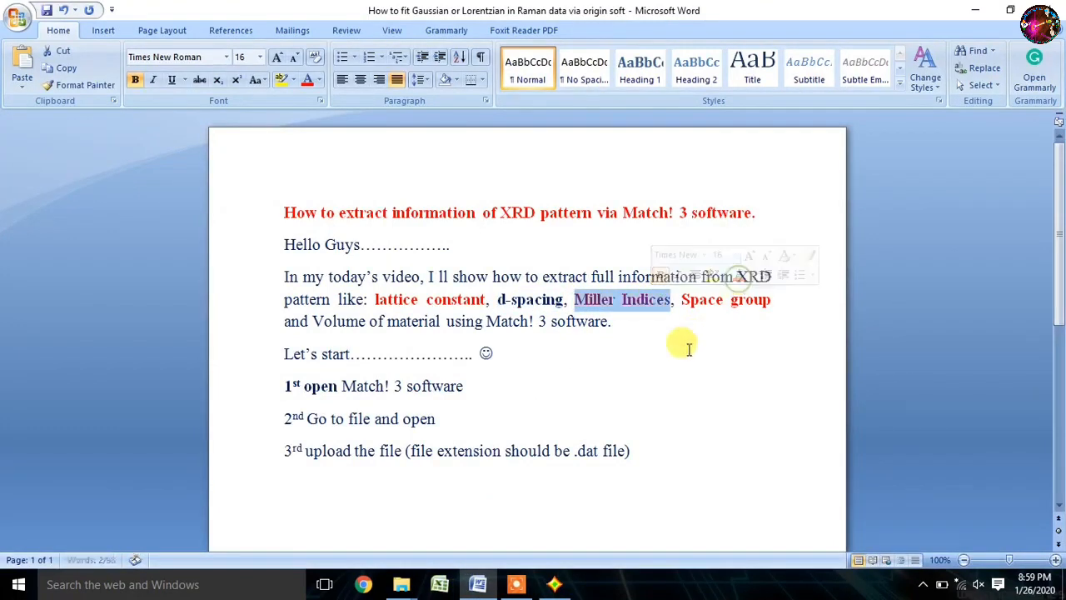
{"action": "left_click", "coordinate": [671, 364]}
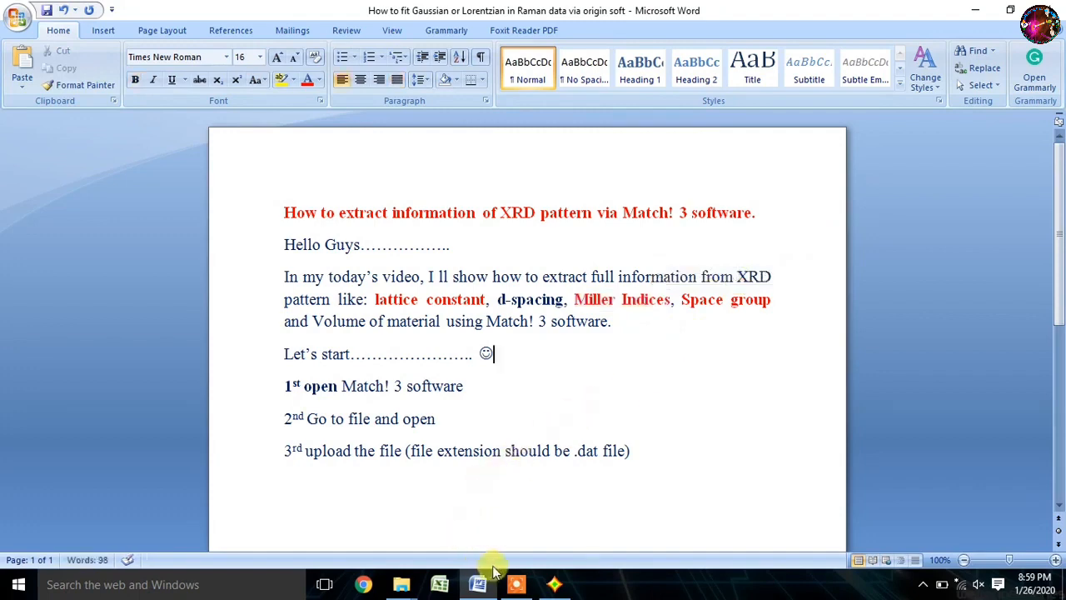
- Switch to Match! and display the Miller indices (hkl) on the diffraction pattern
{"action": "left_click", "coordinate": [554, 583]}
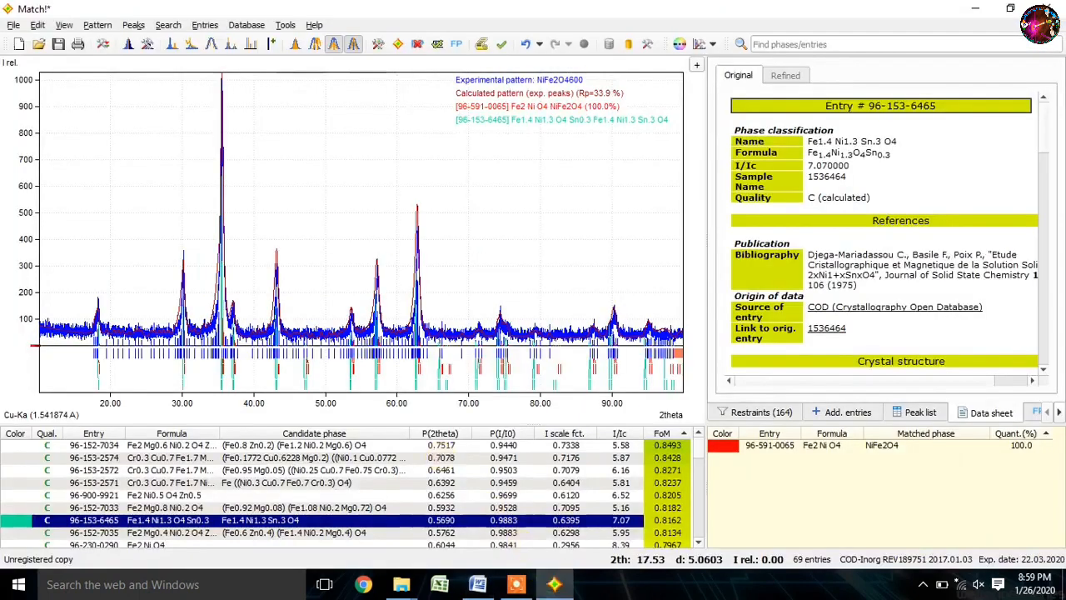
{"action": "left_click", "coordinate": [64, 25]}
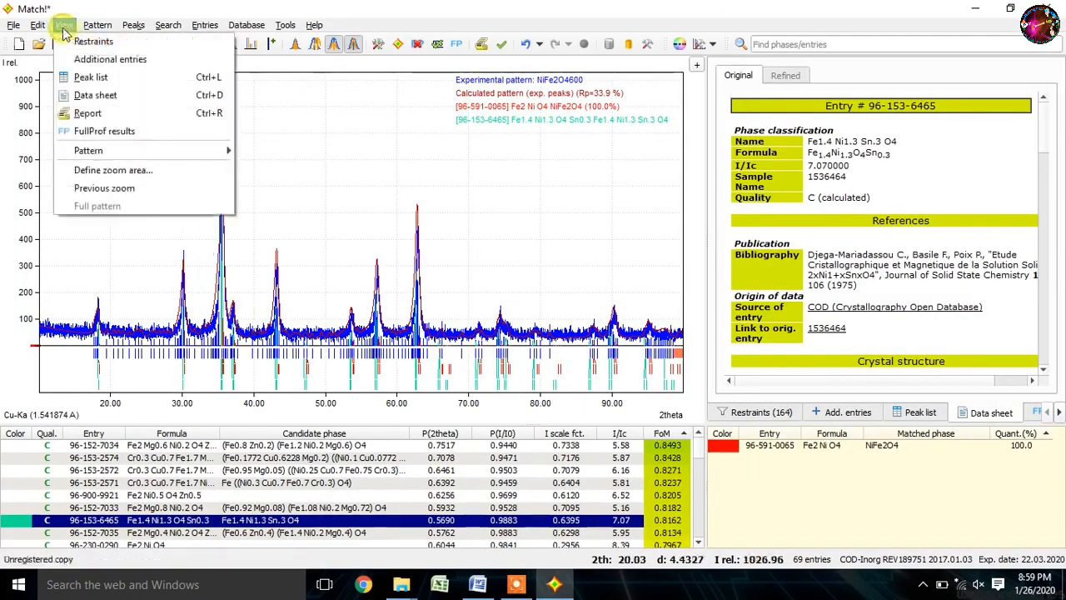
{"action": "mouse_move", "coordinate": [92, 150]}
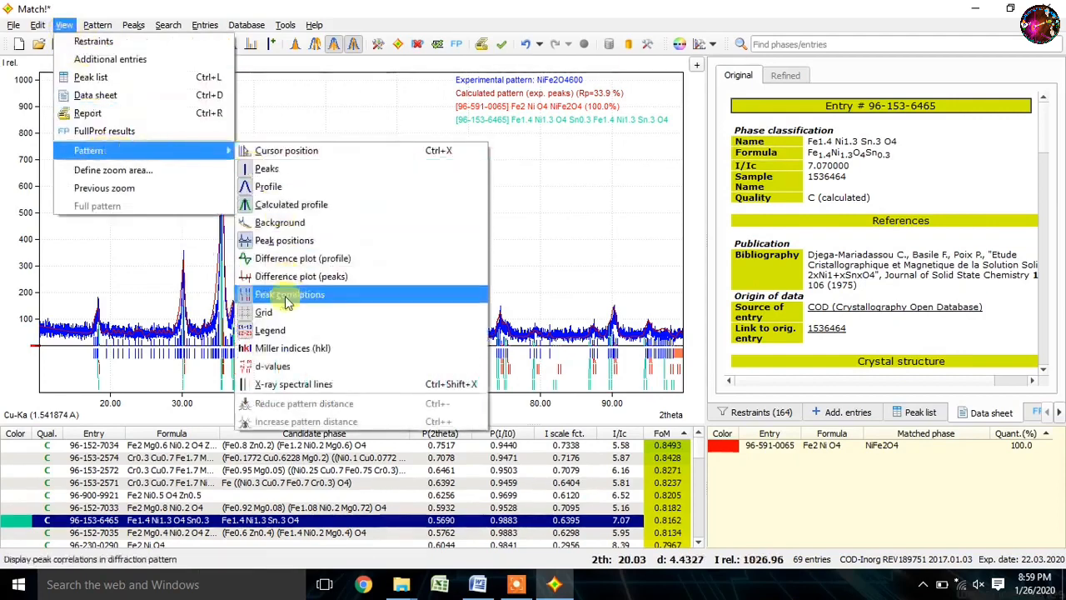
{"action": "left_click", "coordinate": [280, 350]}
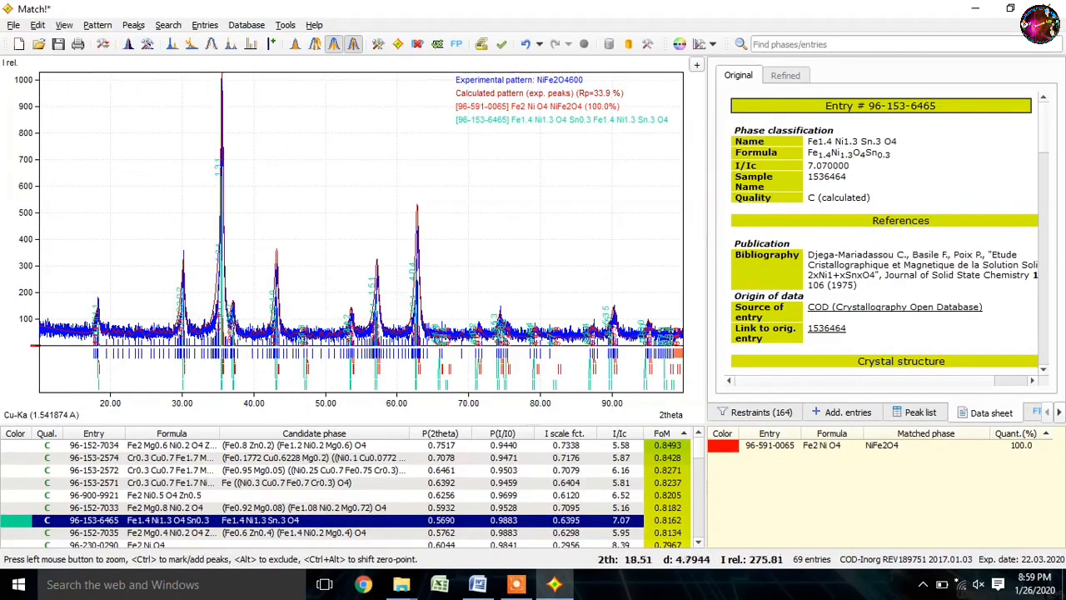
{"action": "left_click_drag", "start_coordinate": [85, 320], "coordinate": [98, 334]}
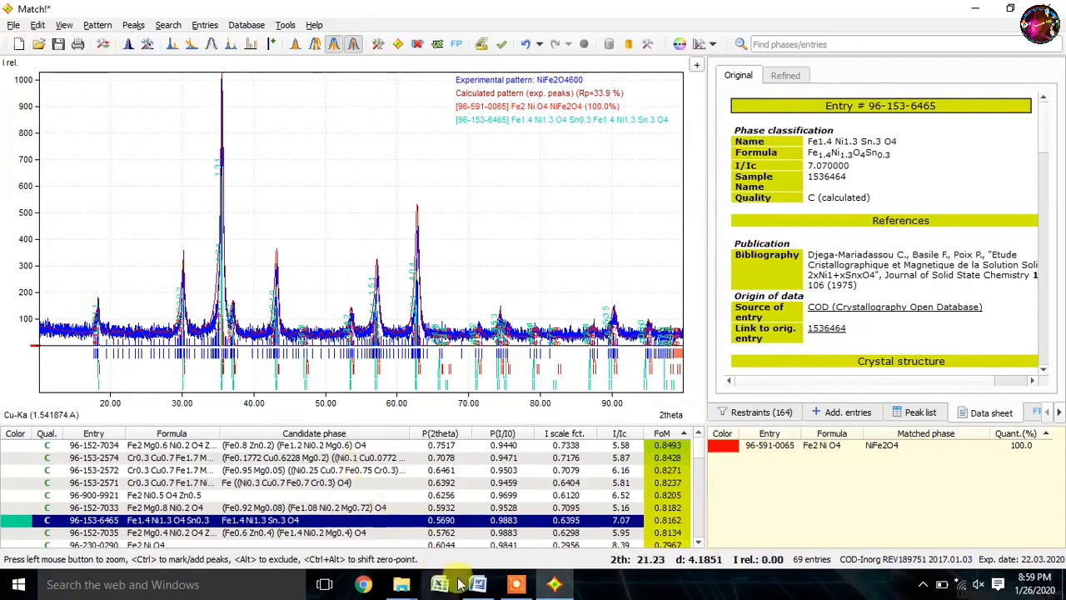
- Switch to Word and make the "3rd" that starts the file upload instruction bold
{"action": "left_click", "coordinate": [477, 587]}
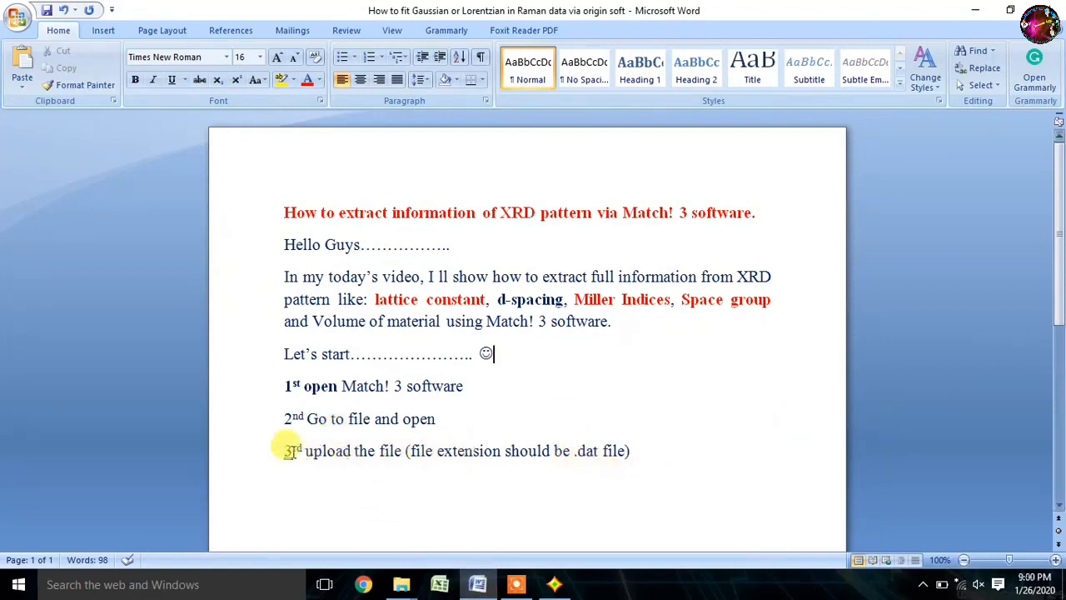
{"action": "left_click_drag", "start_coordinate": [301, 450], "coordinate": [282, 452]}
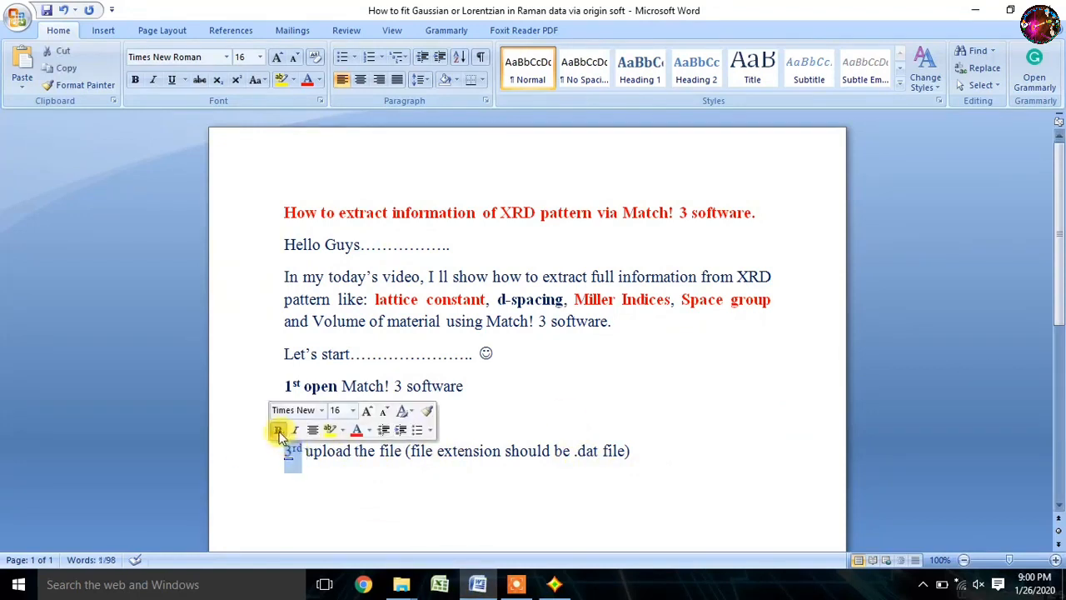
{"action": "left_click", "coordinate": [278, 431]}
{"action": "left_click", "coordinate": [371, 503]}
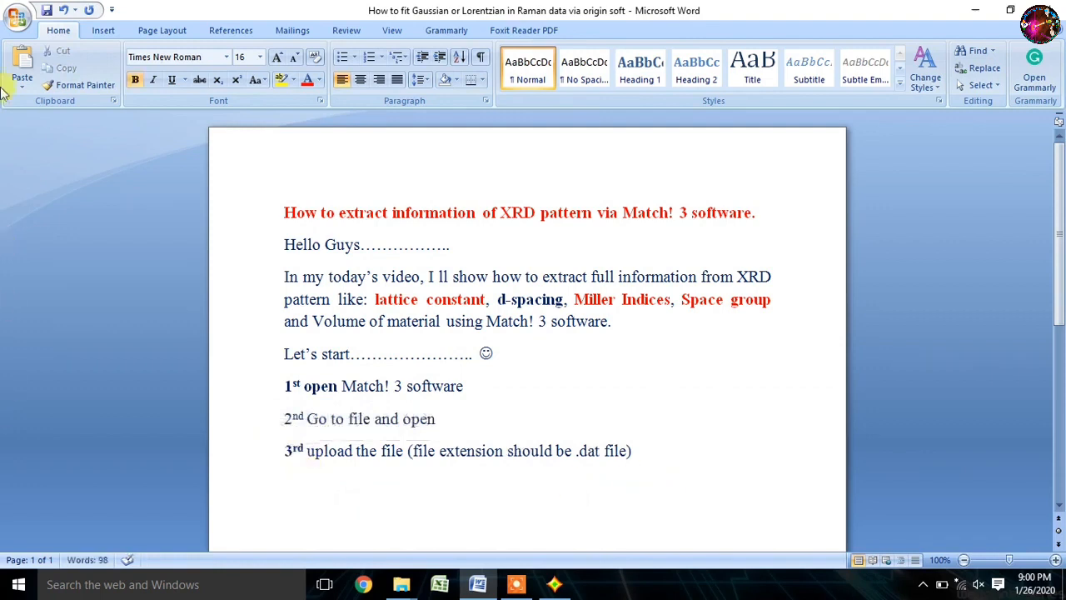
{"action": "scroll", "coordinate": [1058, 279], "scroll_direction": "down", "scroll_amount": 1}
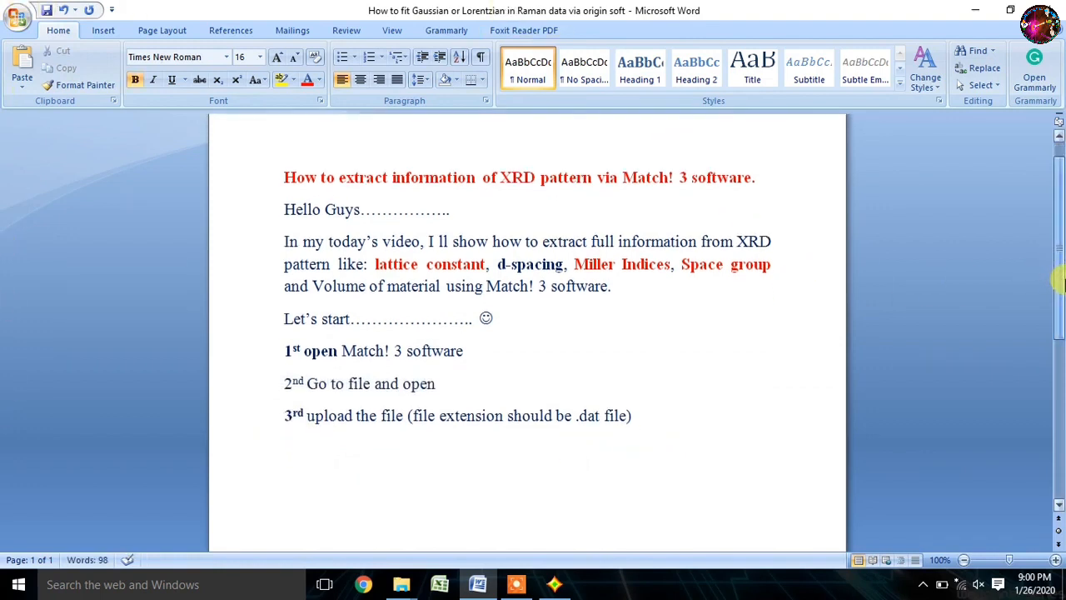
{"action": "left_click", "coordinate": [515, 580]}
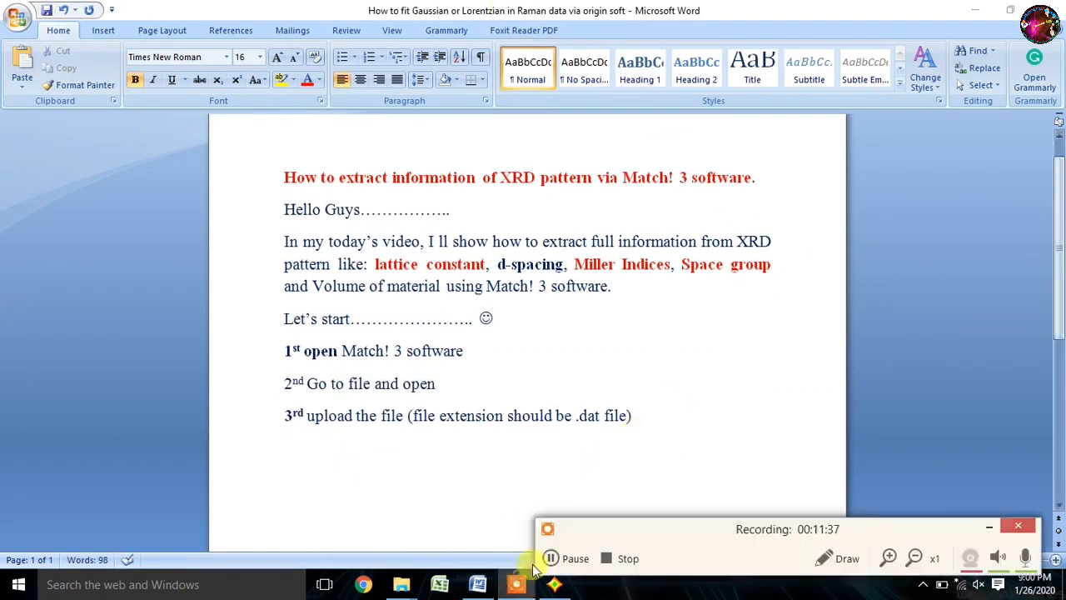
{"action": "left_click", "coordinate": [990, 527]}
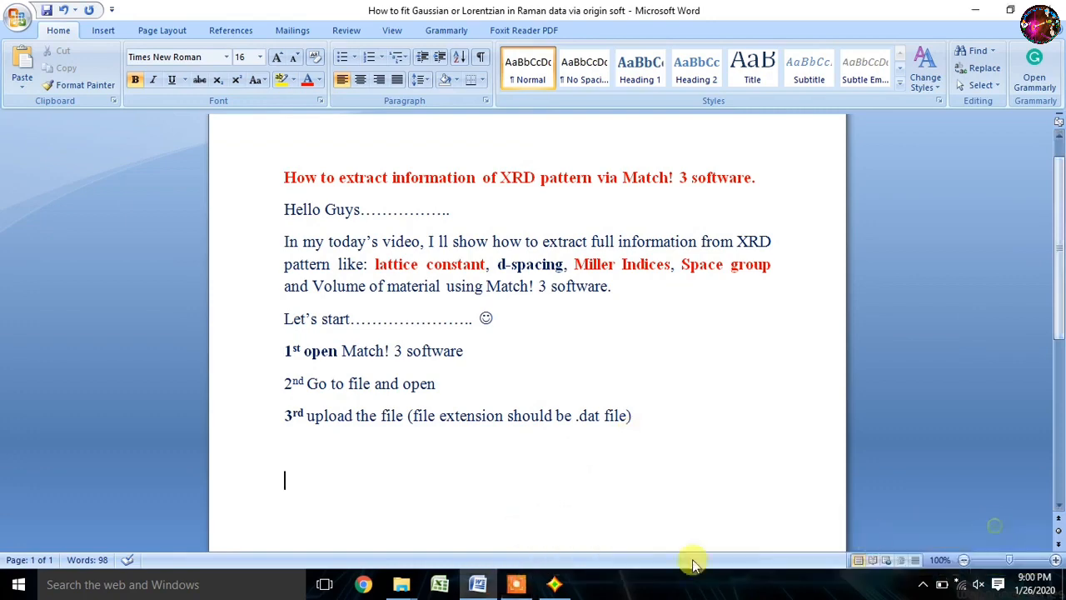
- Switch to Match! and inspect the Miller index labels of the peaks near 2theta 18.3, 35.5 and 43.2 at close range
{"action": "left_click", "coordinate": [554, 584]}
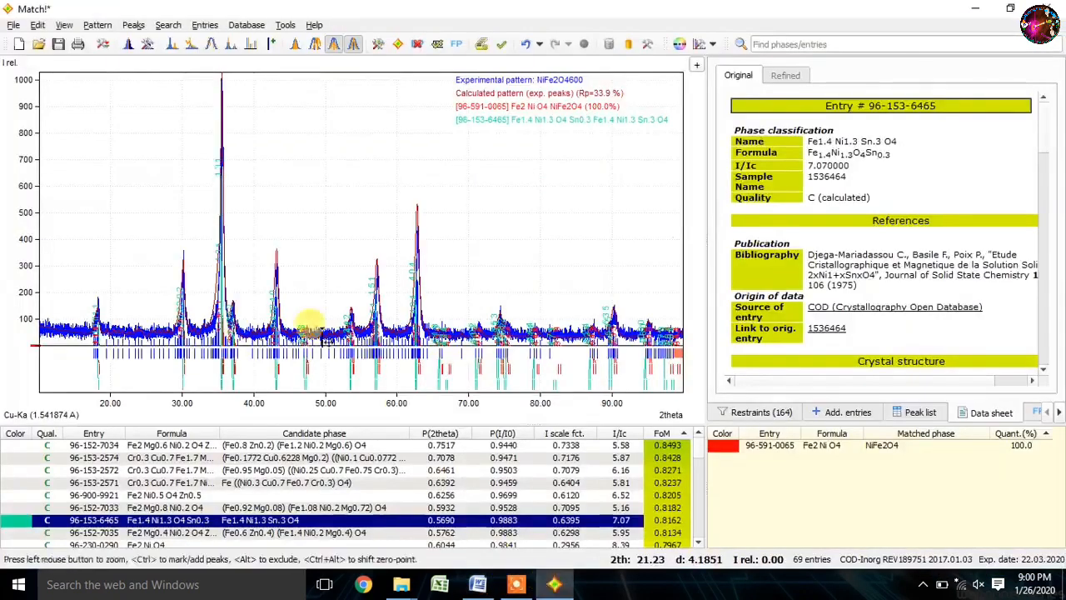
{"action": "left_click_drag", "start_coordinate": [79, 283], "coordinate": [116, 351]}
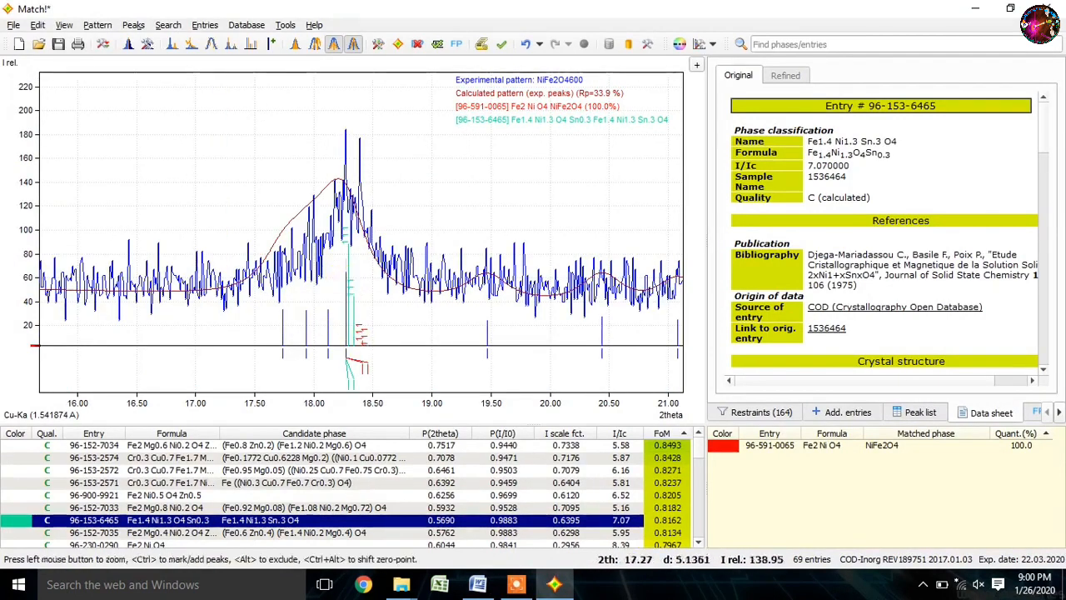
{"action": "left_click", "coordinate": [225, 181]}
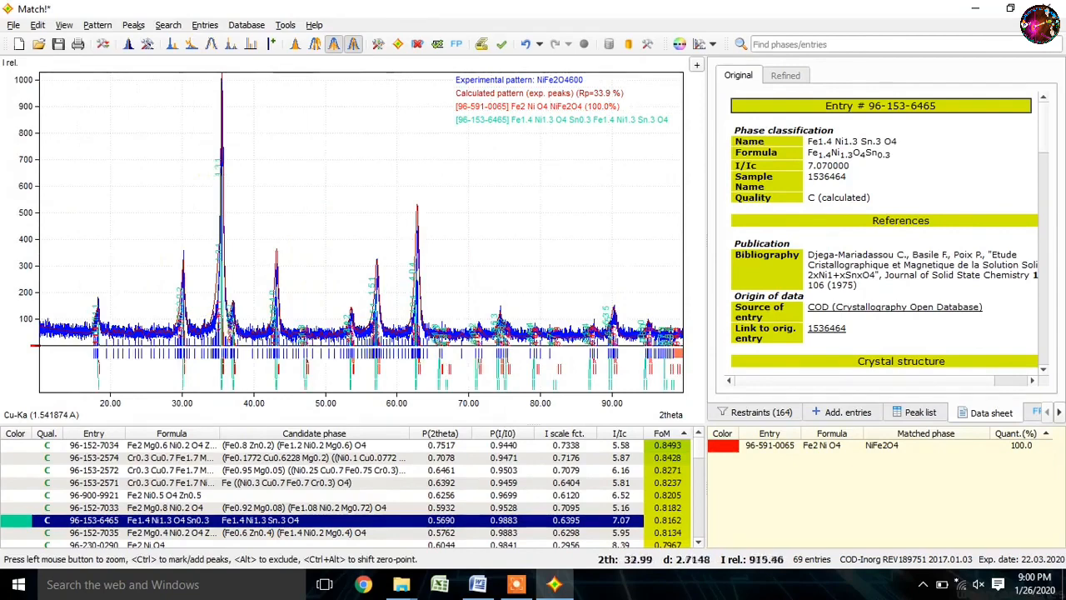
{"action": "left_click_drag", "start_coordinate": [203, 98], "coordinate": [235, 368]}
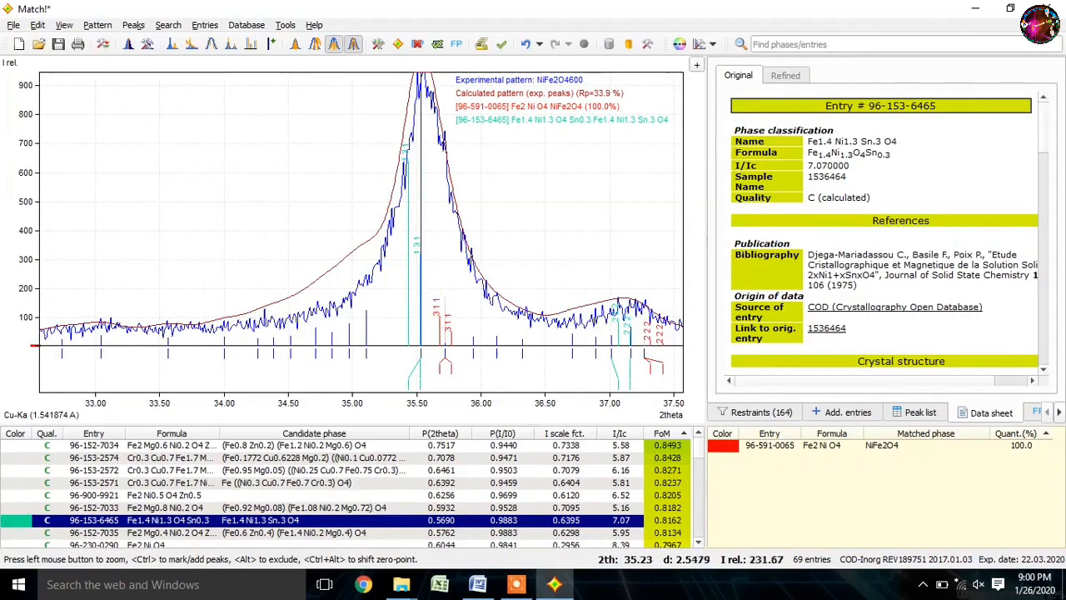
{"action": "left_click", "coordinate": [307, 211]}
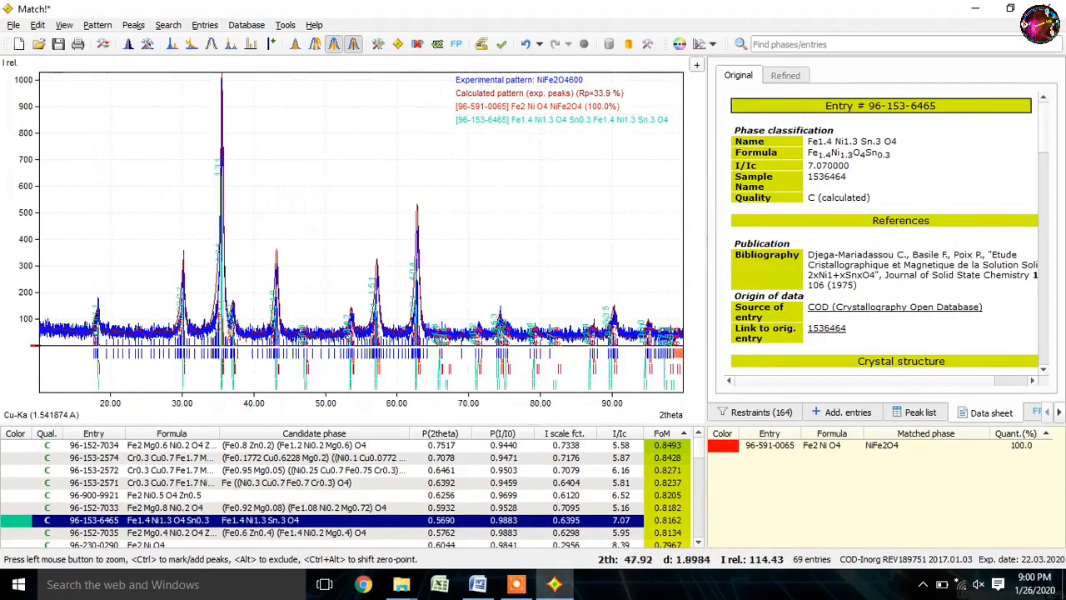
{"action": "left_click", "coordinate": [258, 285]}
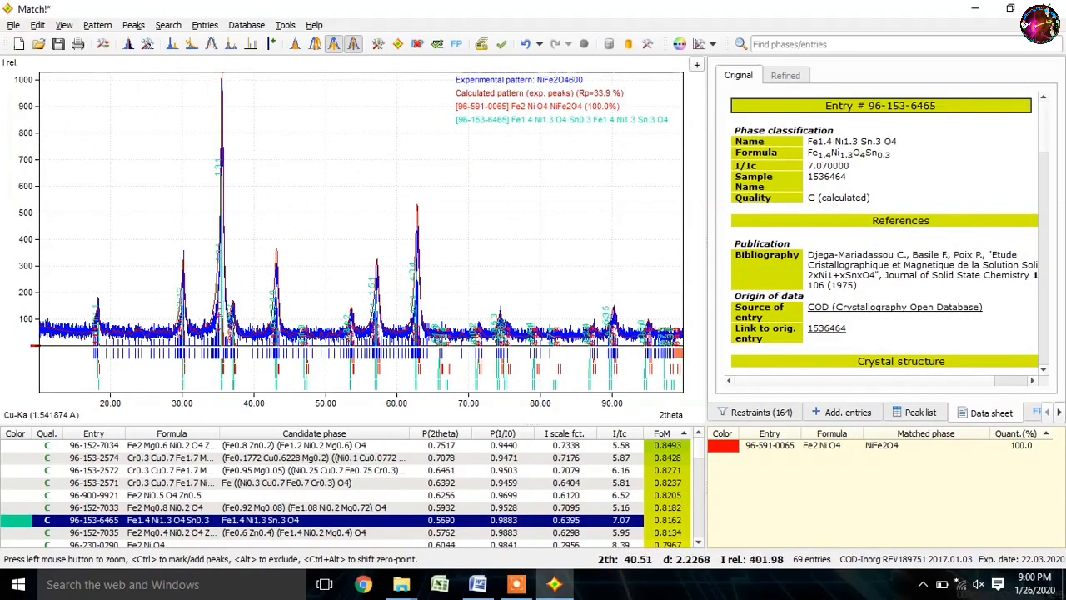
{"action": "left_click_drag", "start_coordinate": [257, 238], "coordinate": [316, 385]}
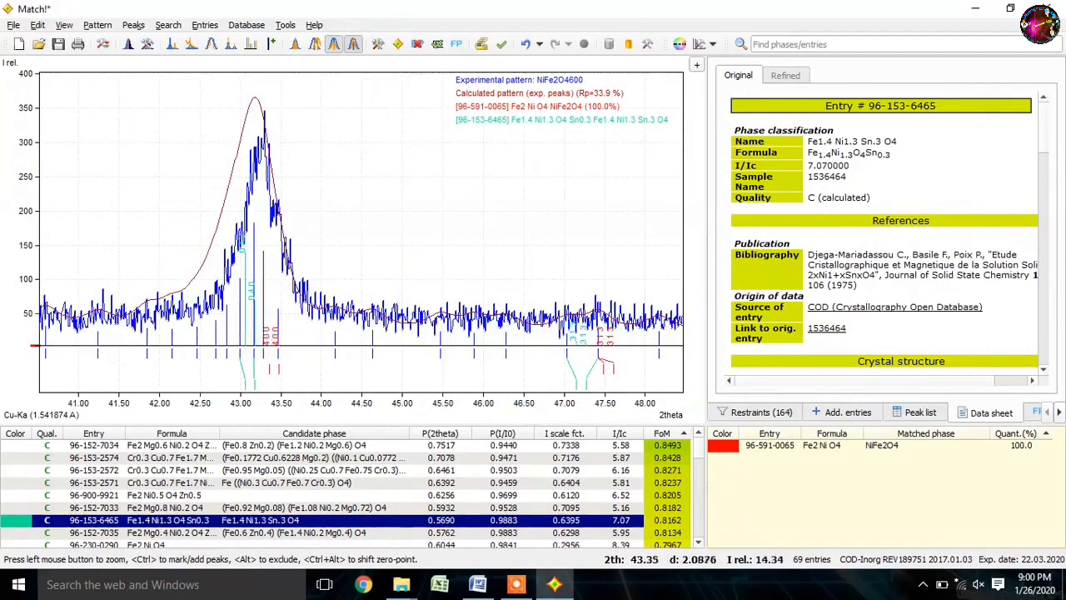
{"action": "left_click", "coordinate": [148, 160]}
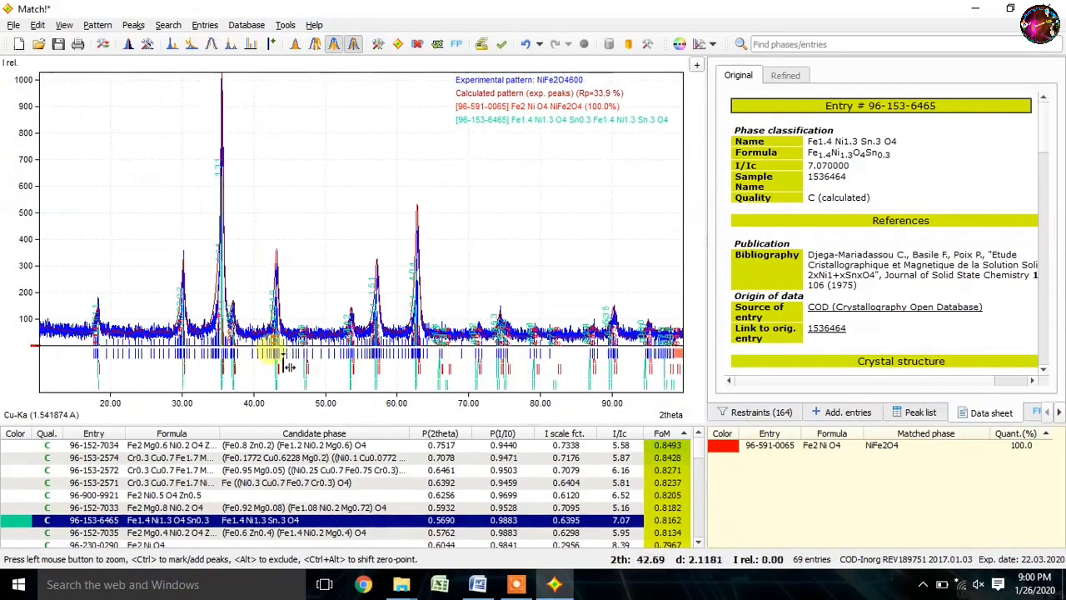
{"action": "left_click", "coordinate": [64, 25]}
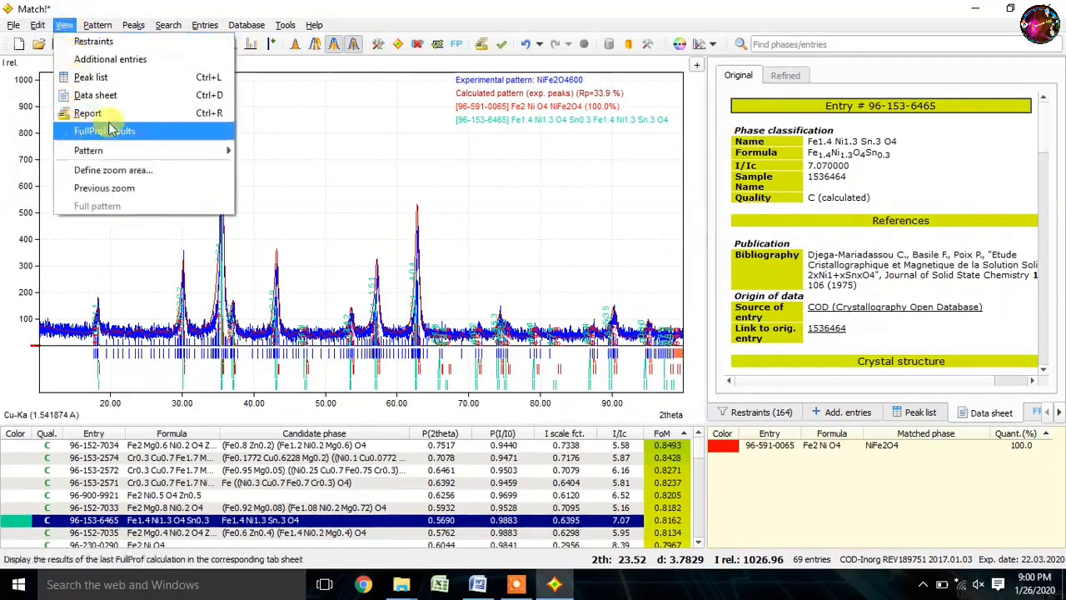
{"action": "mouse_move", "coordinate": [218, 30]}
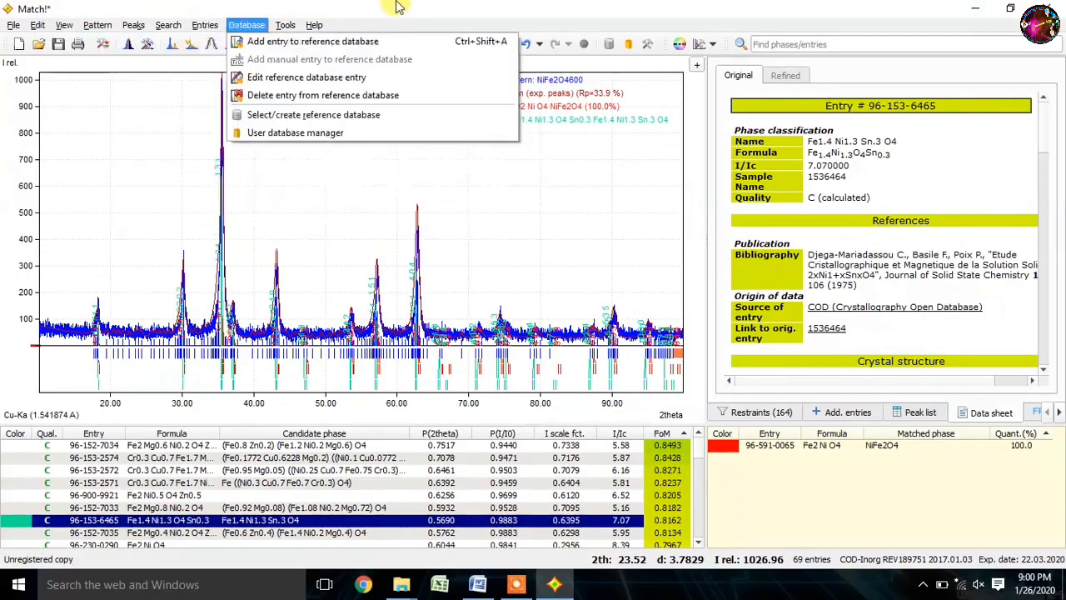
{"action": "left_click", "coordinate": [510, 11]}
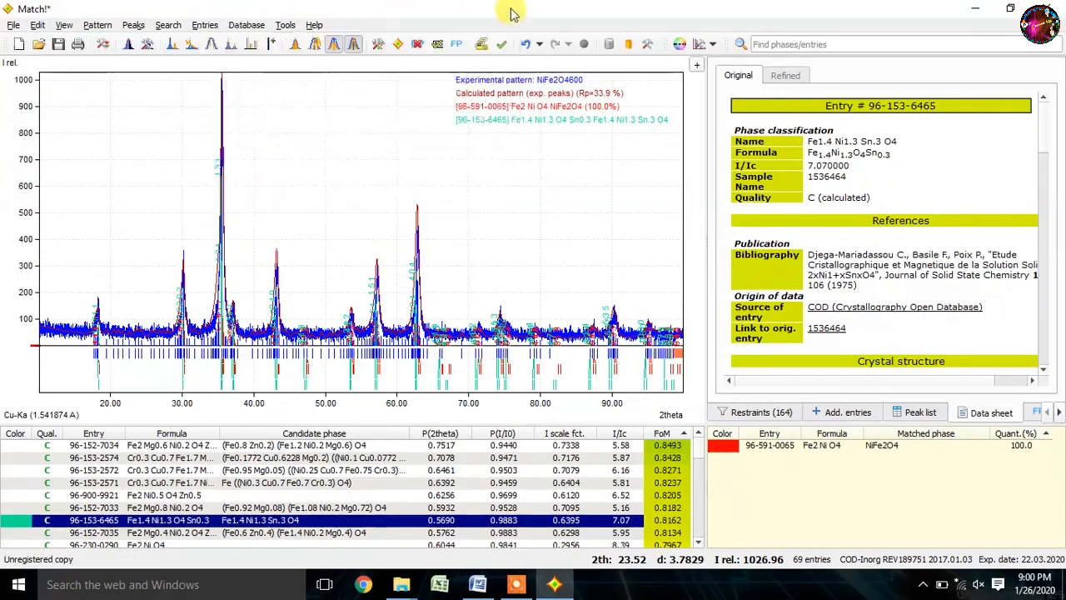
- Try to run an automatic Rietveld refinement of the pattern with FullProf, using the Standard preset
{"action": "left_click", "coordinate": [450, 45]}
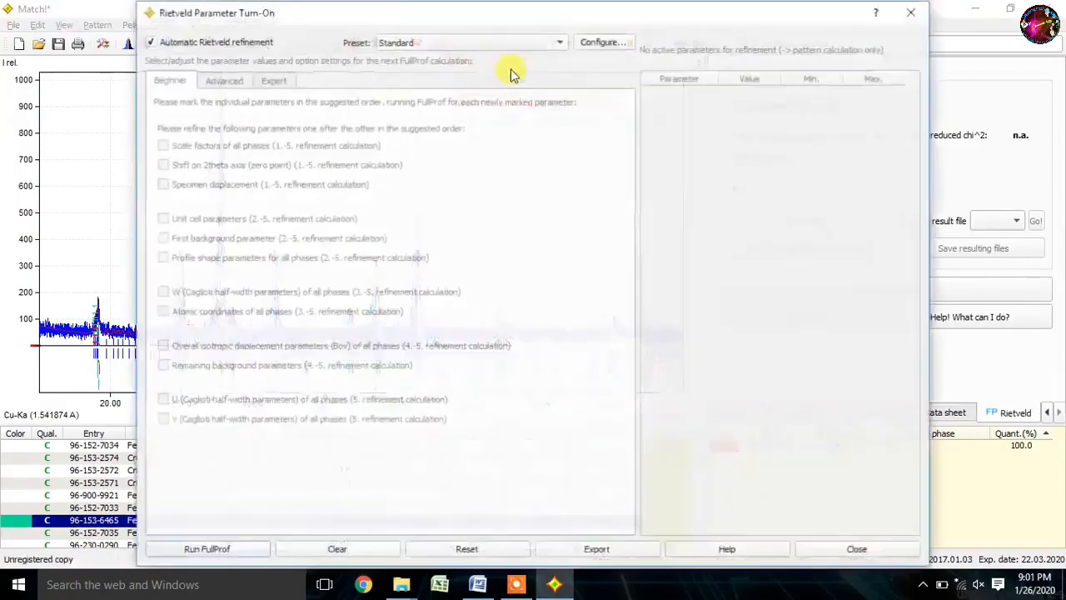
{"action": "left_click", "coordinate": [184, 550]}
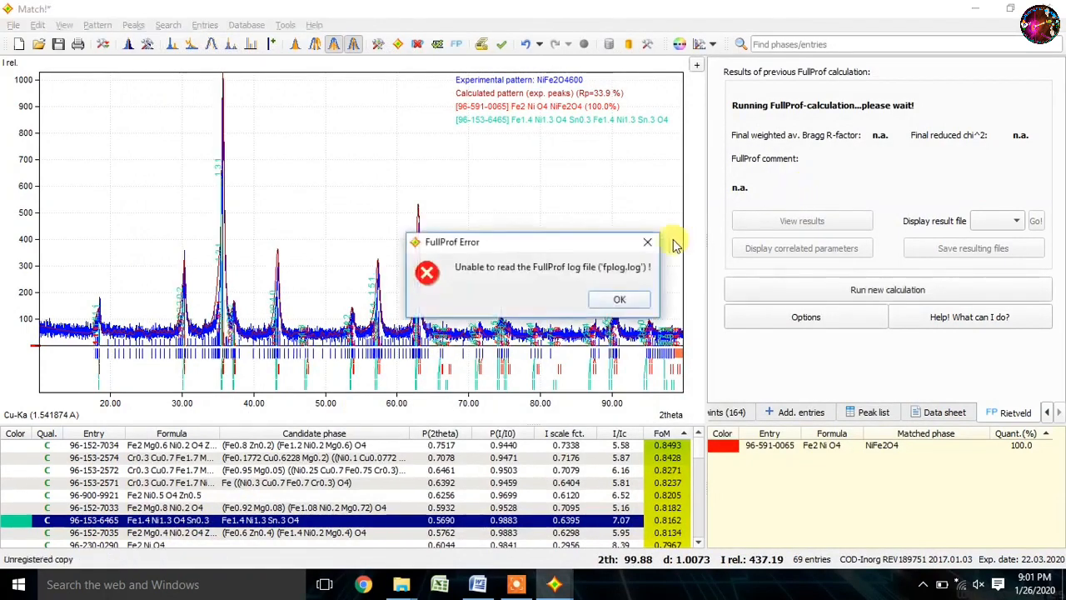
{"action": "left_click", "coordinate": [643, 242]}
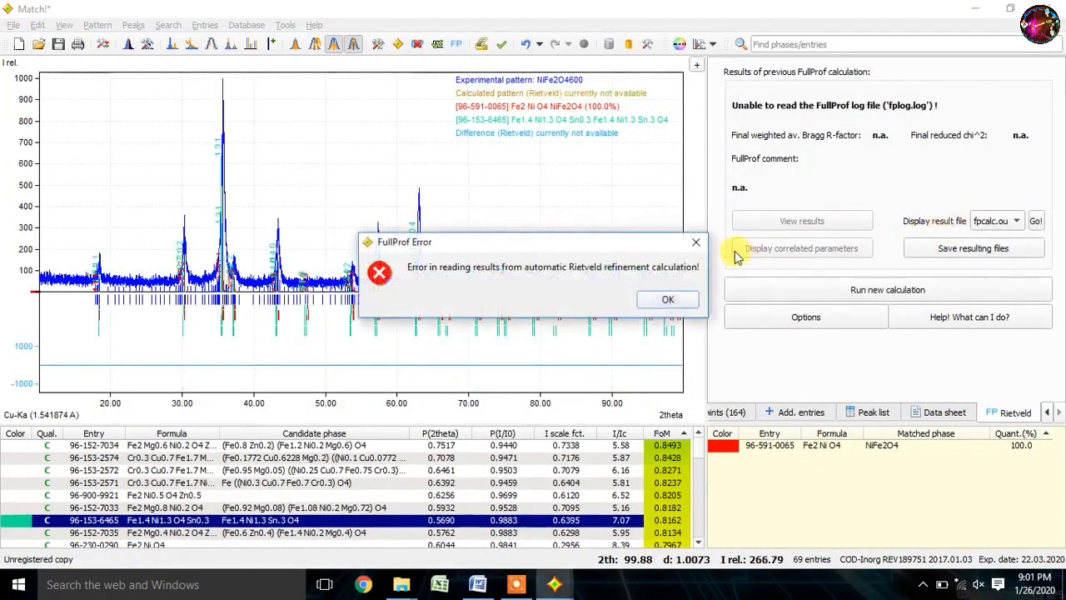
{"action": "left_click", "coordinate": [697, 244]}
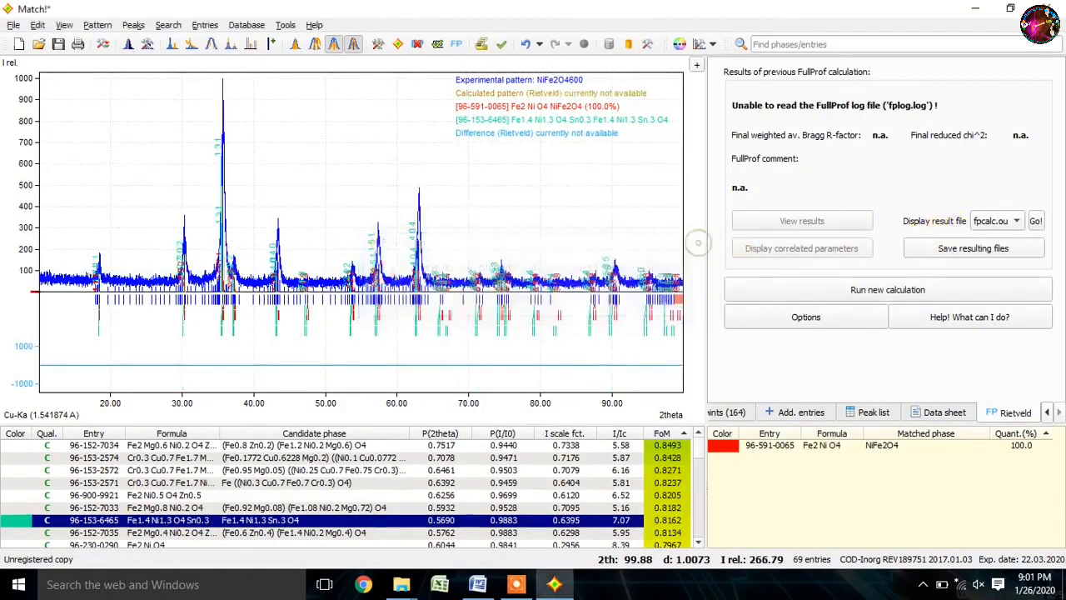
- Open the FullProf result file fpcalc.sum and examine its atom parameters, Bragg R-factors and global indicators
{"action": "left_click", "coordinate": [1002, 225]}
{"action": "left_click", "coordinate": [996, 233]}
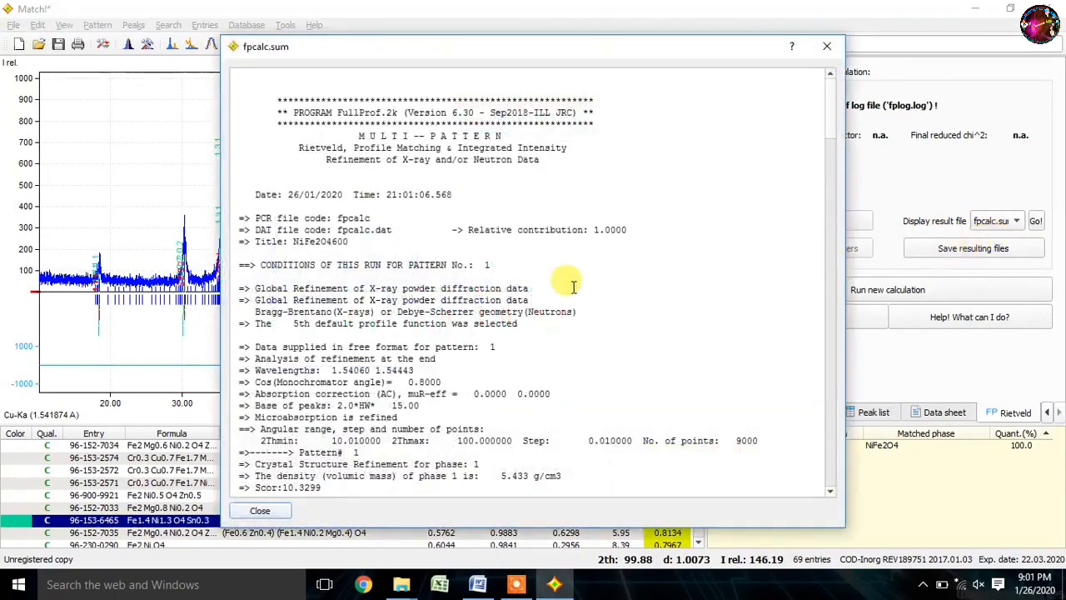
{"action": "left_click_drag", "start_coordinate": [831, 136], "coordinate": [820, 197]}
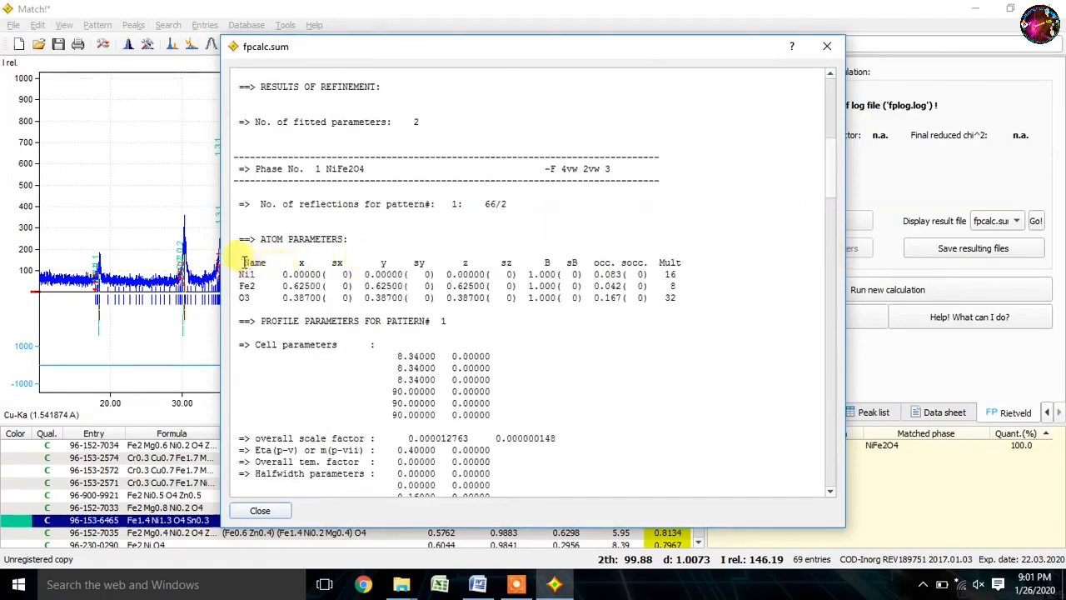
{"action": "left_click_drag", "start_coordinate": [244, 262], "coordinate": [671, 296]}
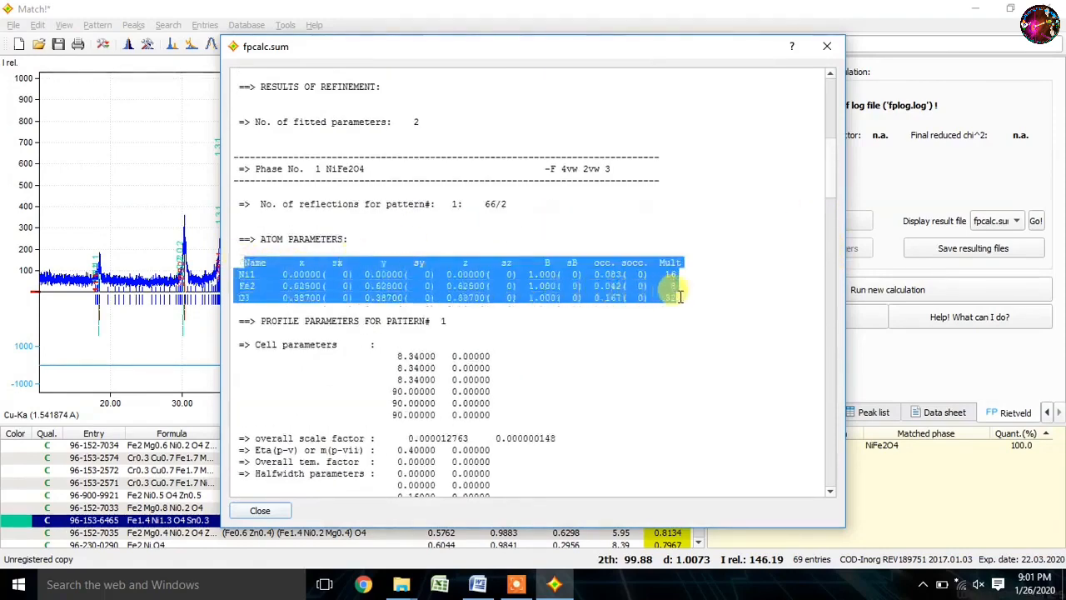
{"action": "left_click", "coordinate": [708, 286]}
{"action": "left_click_drag", "start_coordinate": [827, 164], "coordinate": [844, 323]}
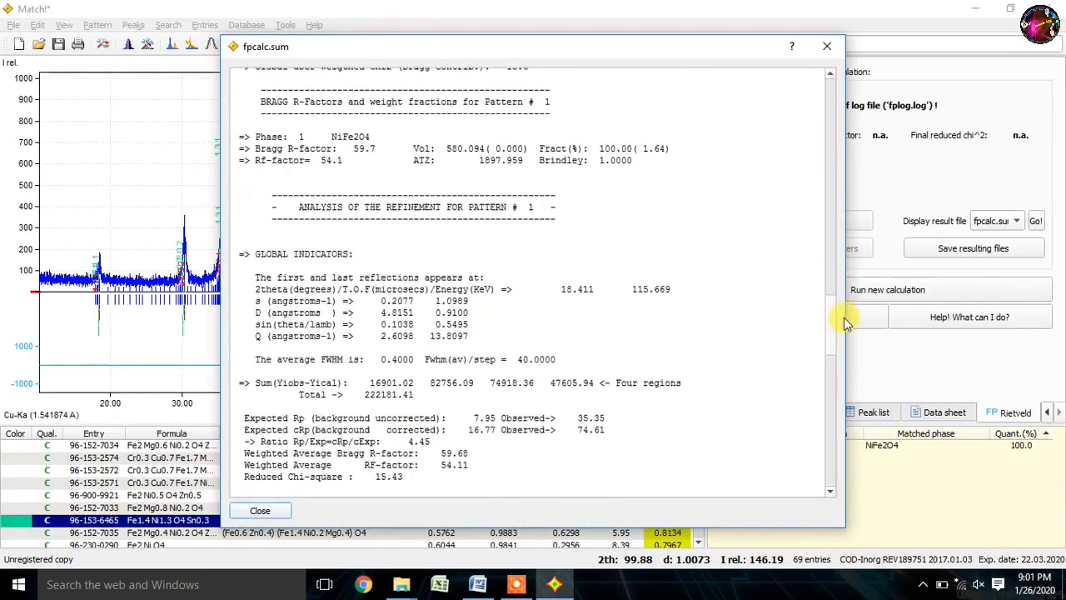
{"action": "left_click", "coordinate": [831, 51]}
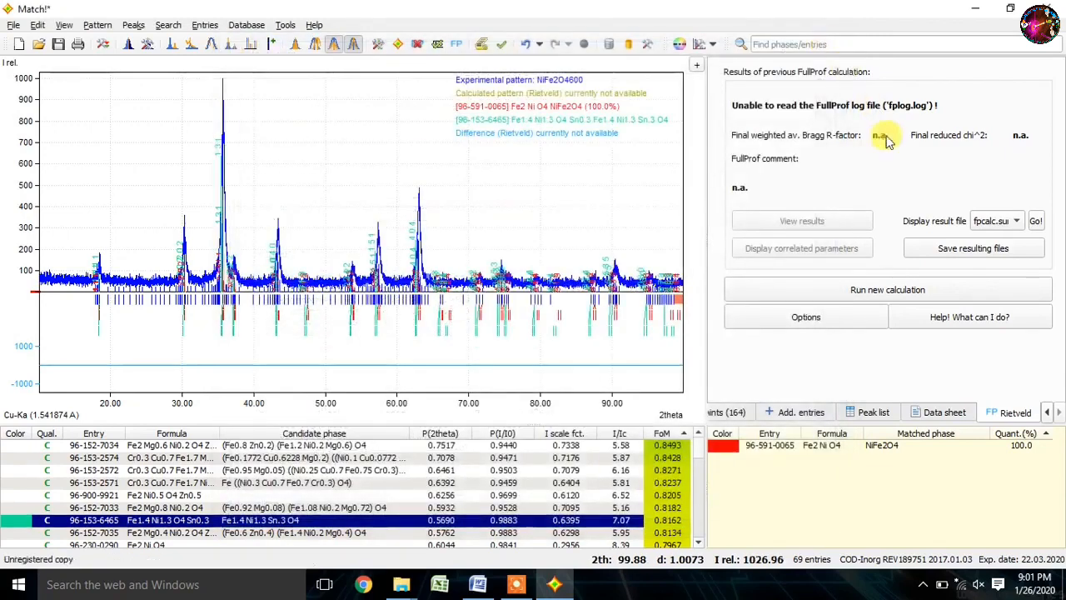
- Open the FullProf result file fpcalc.pcr and examine the a, b, c, alpha, beta and gamma cell parameters of NiFe2O4
{"action": "left_click", "coordinate": [1000, 222]}
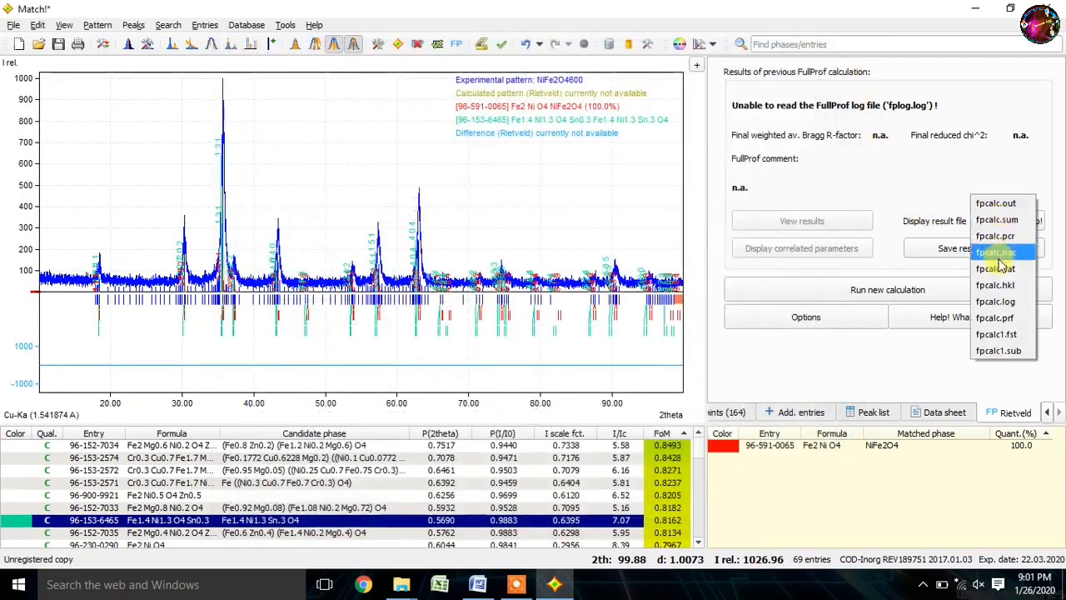
{"action": "left_click", "coordinate": [995, 236]}
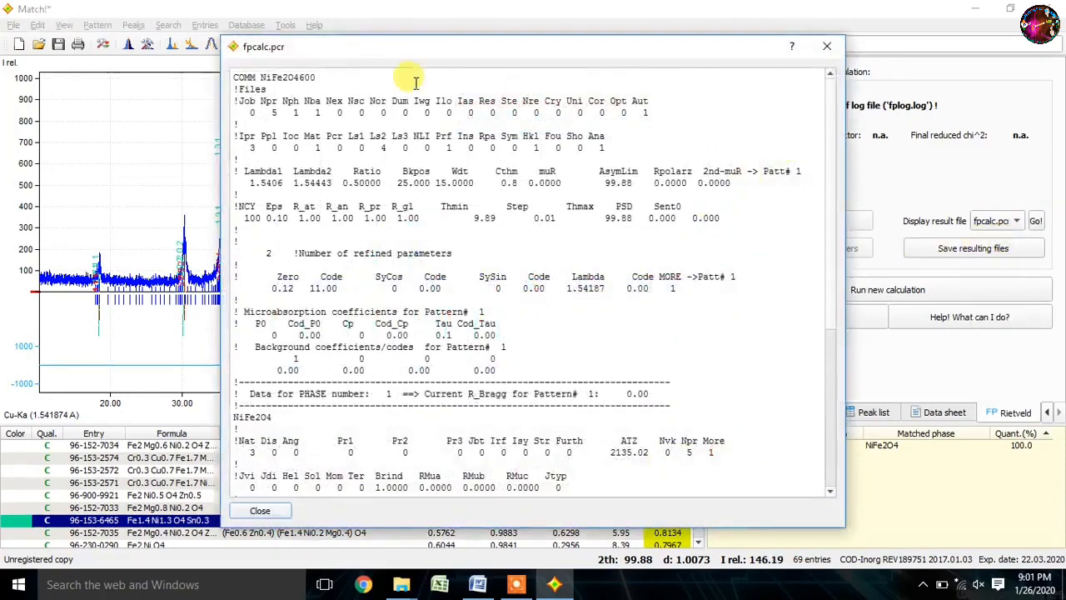
{"action": "left_click_drag", "start_coordinate": [233, 79], "coordinate": [423, 531]}
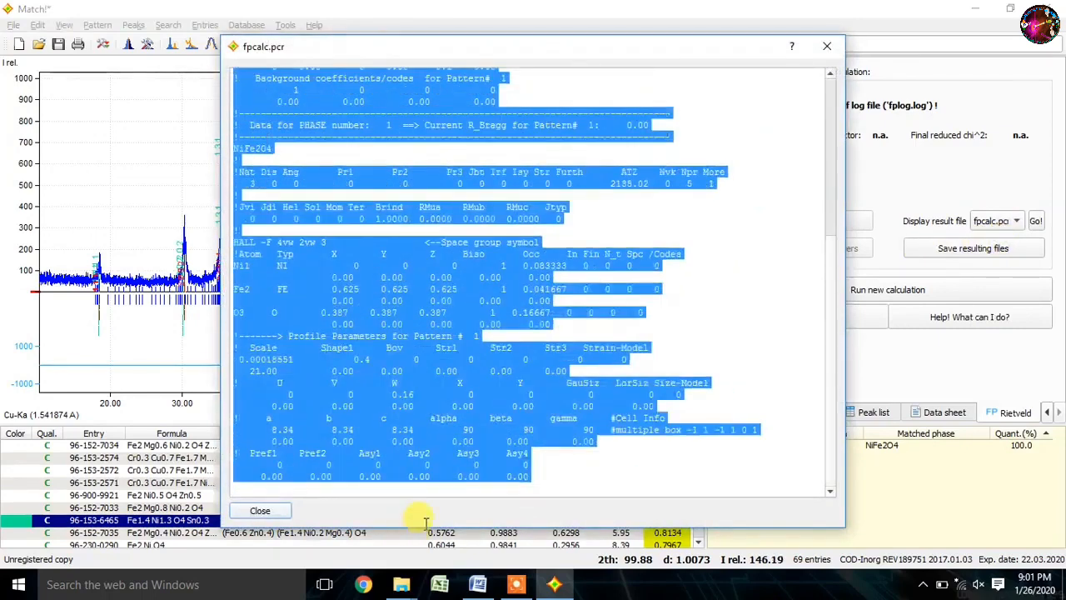
{"action": "left_click", "coordinate": [487, 471]}
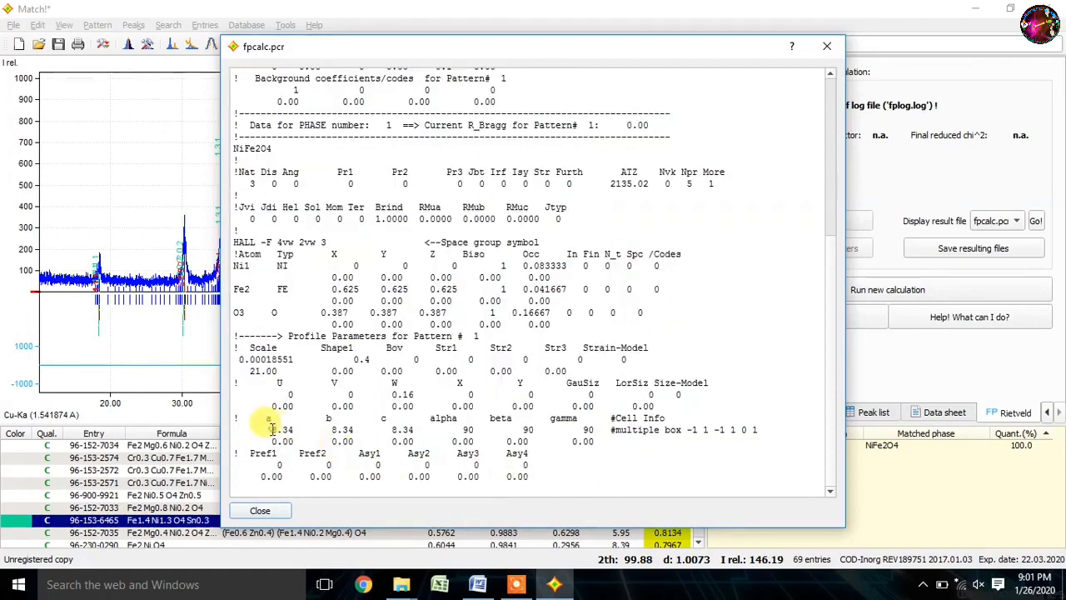
{"action": "left_click_drag", "start_coordinate": [271, 429], "coordinate": [620, 431]}
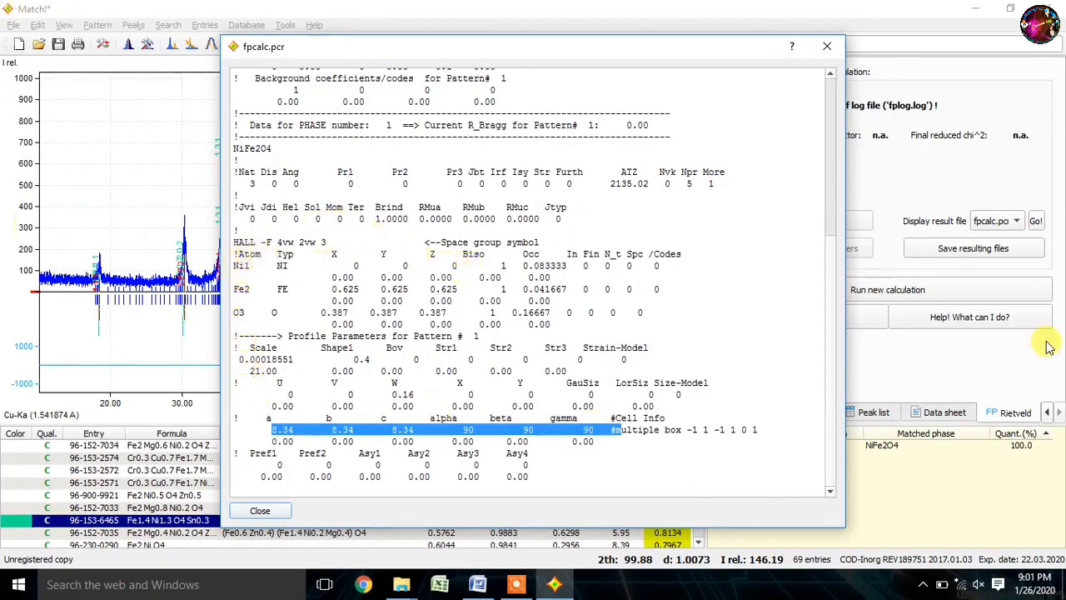
{"action": "left_click", "coordinate": [827, 46]}
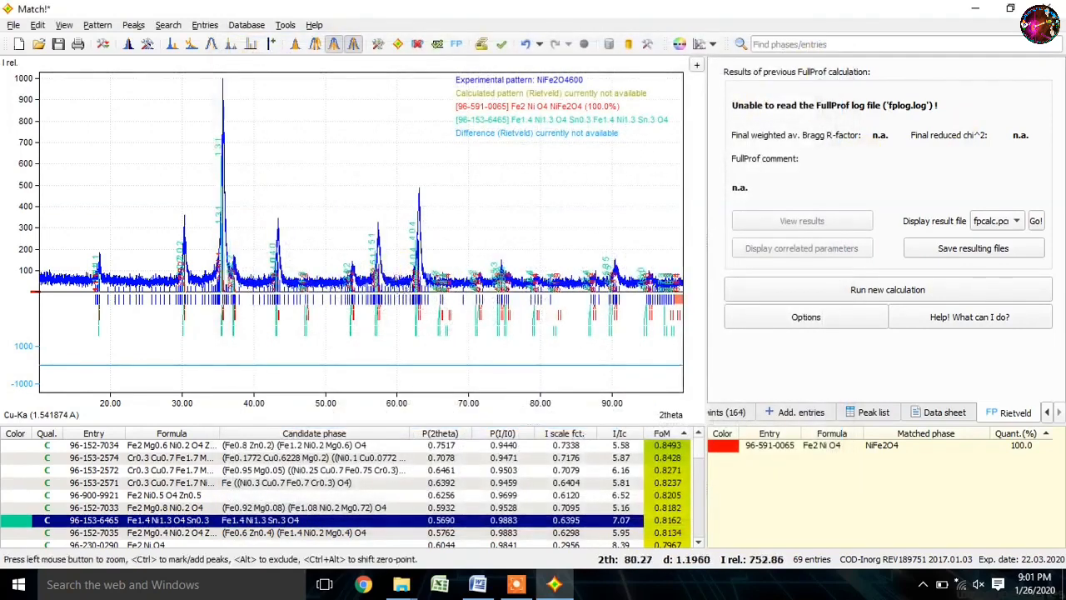
- Open the phase analysis report and examine the space group and unit cell data of the matched NiFe2O4 phase
{"action": "left_click", "coordinate": [64, 25]}
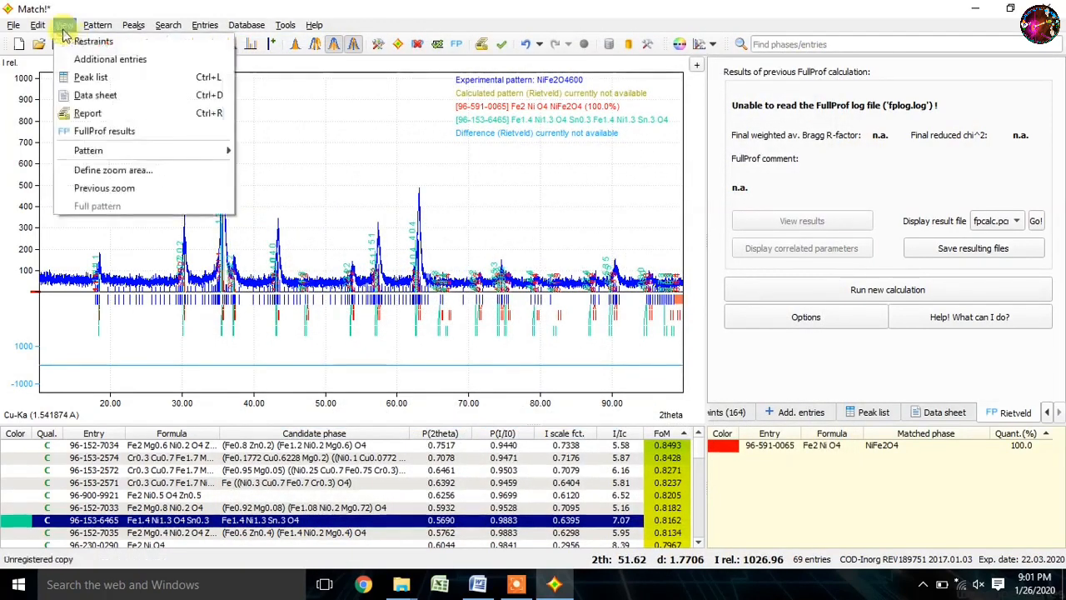
{"action": "left_click", "coordinate": [69, 117]}
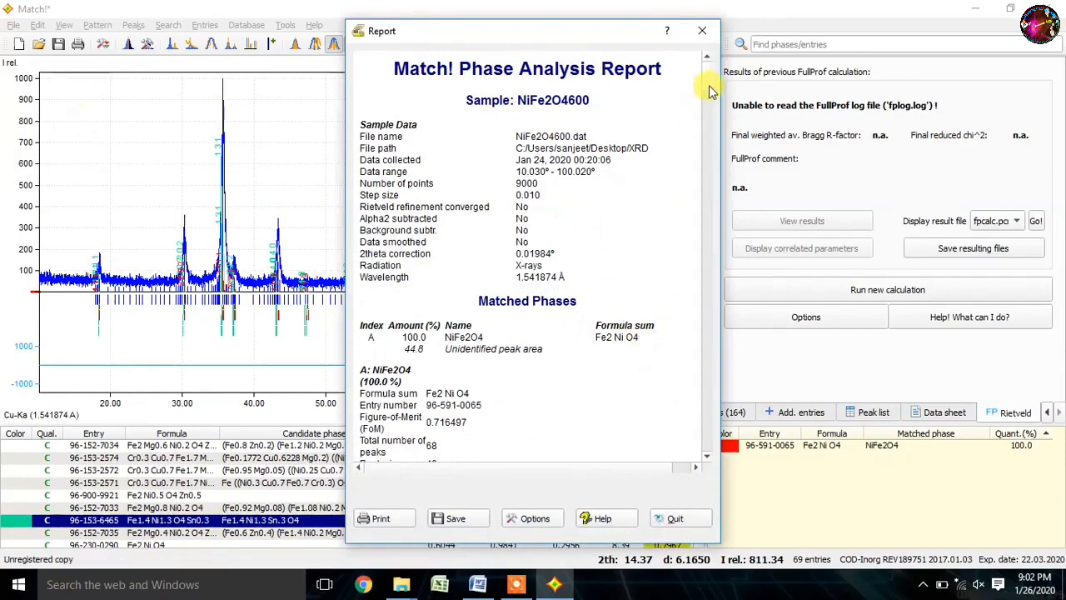
{"action": "scroll", "coordinate": [709, 93], "scroll_direction": "down", "scroll_amount": 1}
{"action": "scroll", "coordinate": [709, 94], "scroll_direction": "down", "scroll_amount": 5}
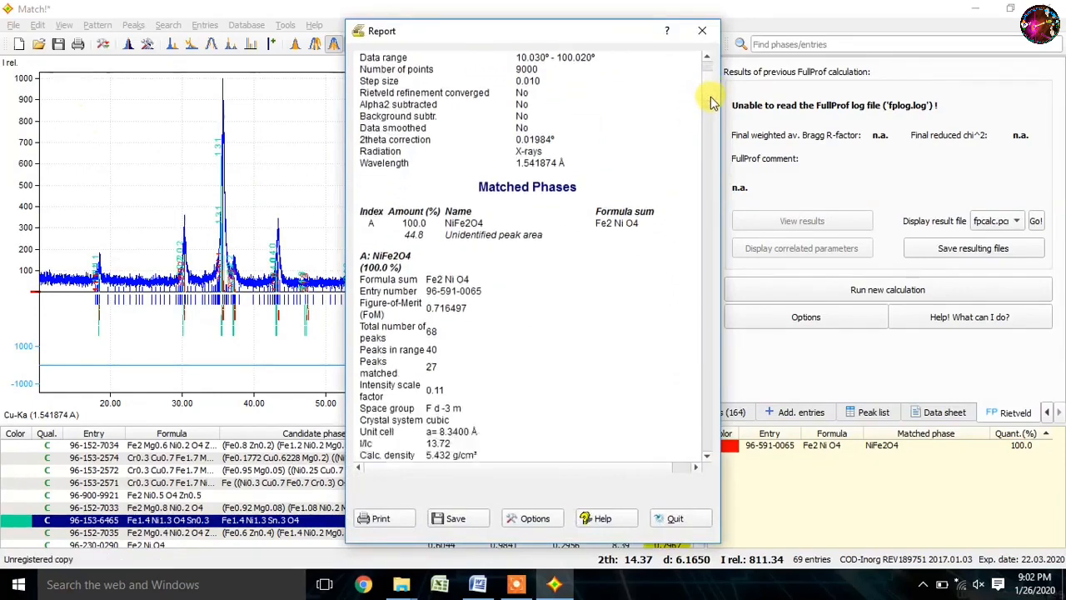
{"action": "scroll", "coordinate": [710, 104], "scroll_direction": "down", "scroll_amount": 10}
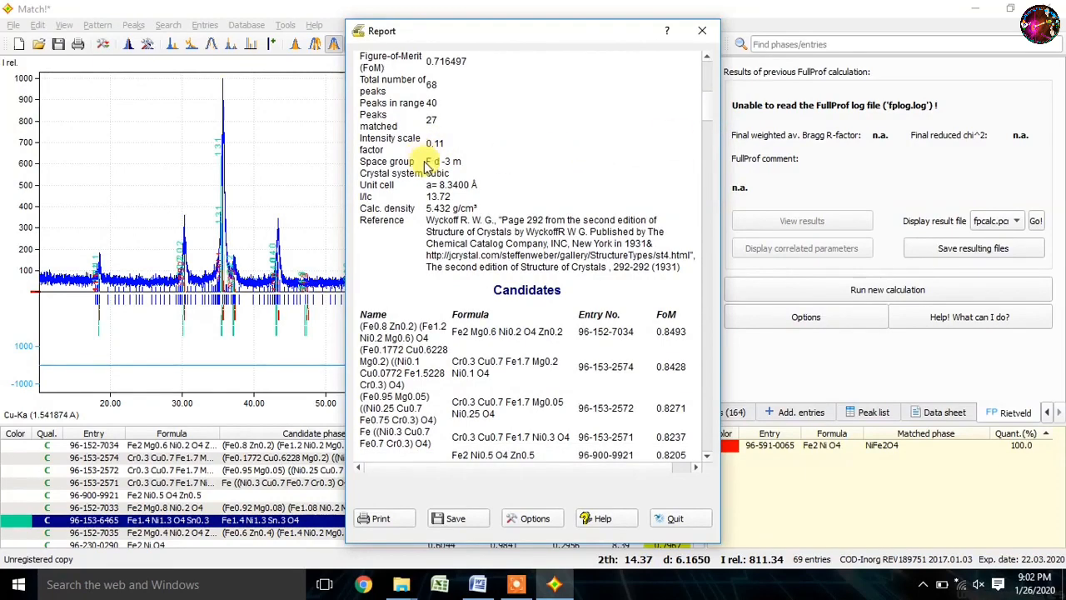
{"action": "left_click_drag", "start_coordinate": [479, 208], "coordinate": [466, 161]}
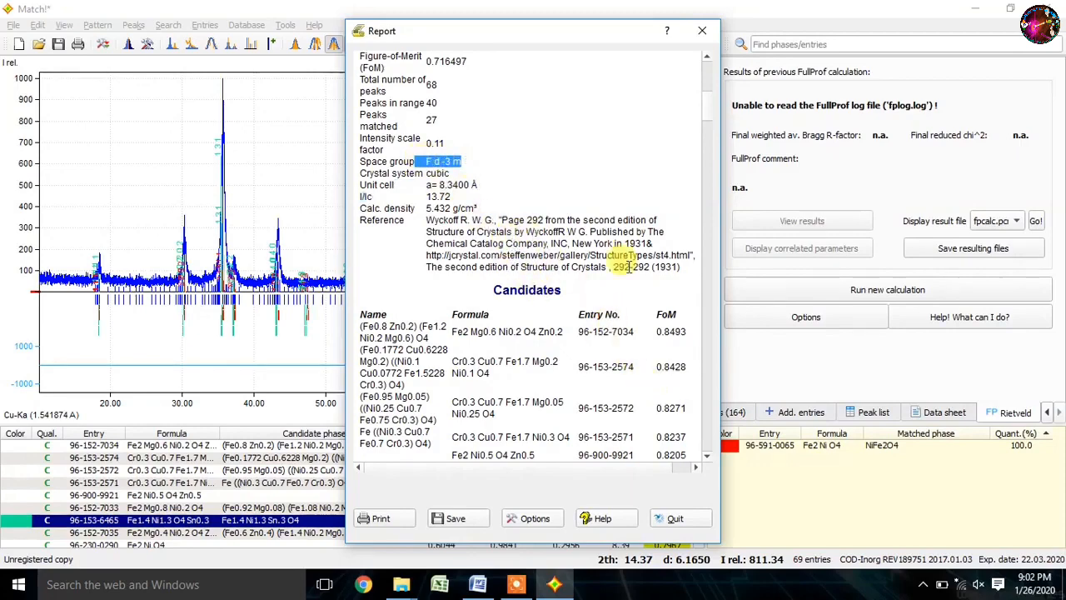
- Review the report's candidates, peak list, integrated profile areas, peak residuals and diffraction pattern graphics, and close the report
{"action": "scroll", "coordinate": [709, 457], "scroll_direction": "down", "scroll_amount": 8}
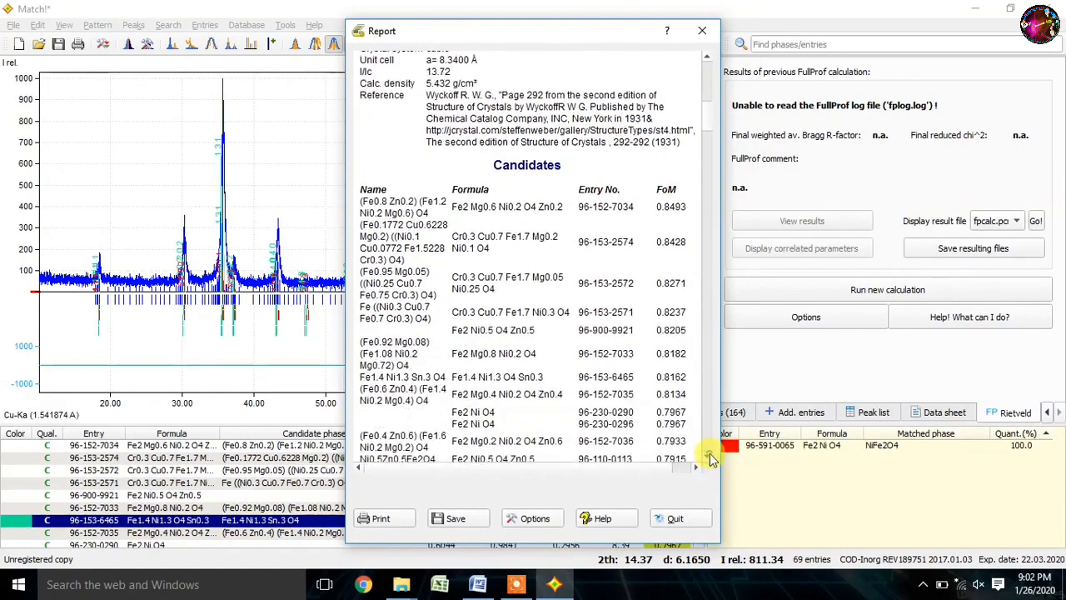
{"action": "scroll", "coordinate": [709, 457], "scroll_direction": "down", "scroll_amount": 10}
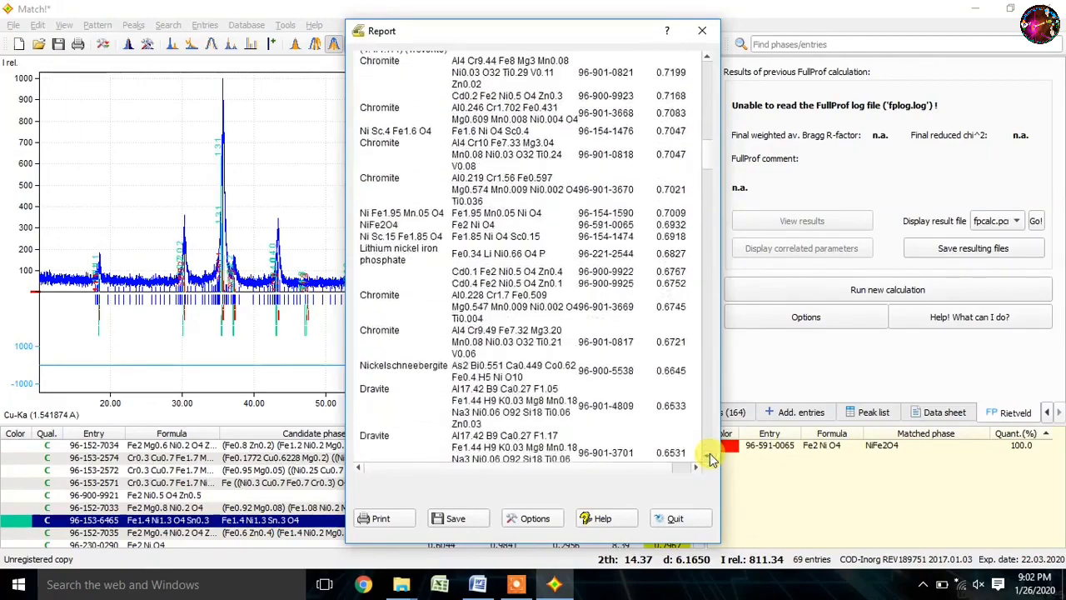
{"action": "scroll", "coordinate": [710, 458], "scroll_direction": "down", "scroll_amount": 10}
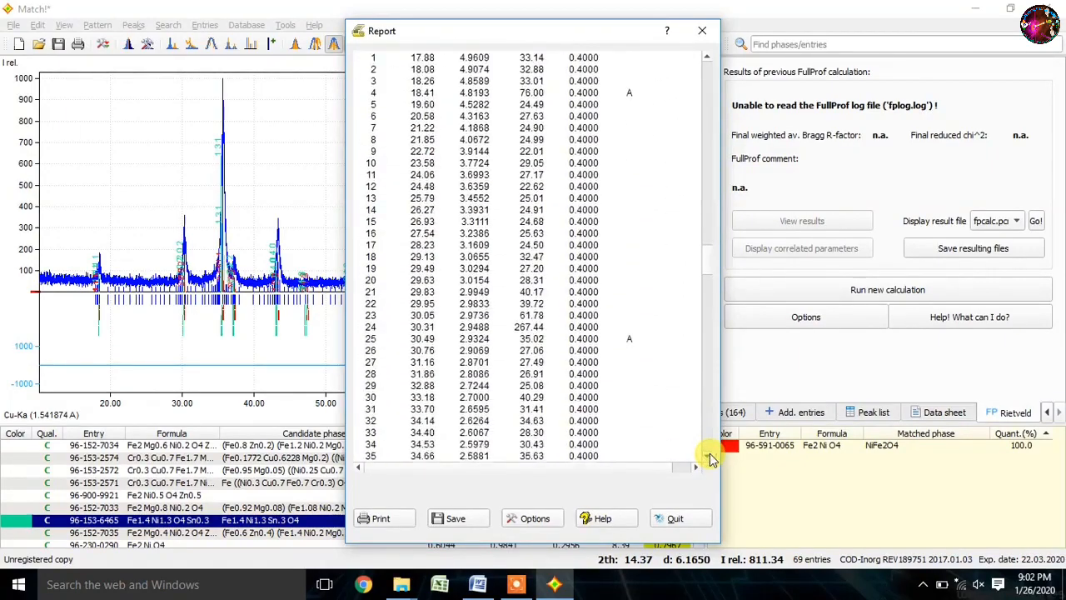
{"action": "scroll", "coordinate": [711, 458], "scroll_direction": "down", "scroll_amount": 10}
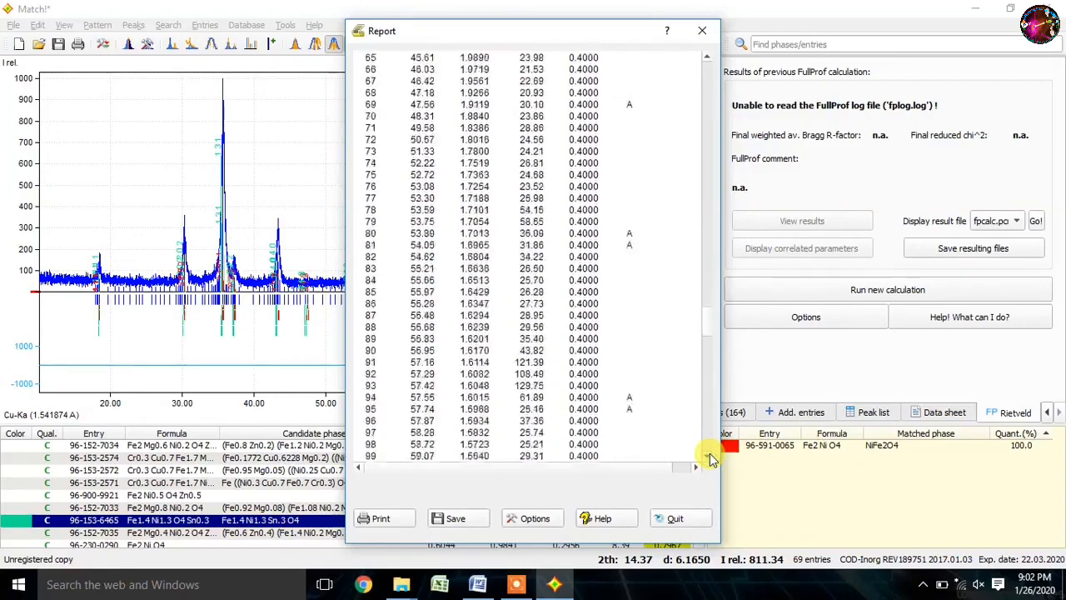
{"action": "scroll", "coordinate": [711, 457], "scroll_direction": "down", "scroll_amount": 10}
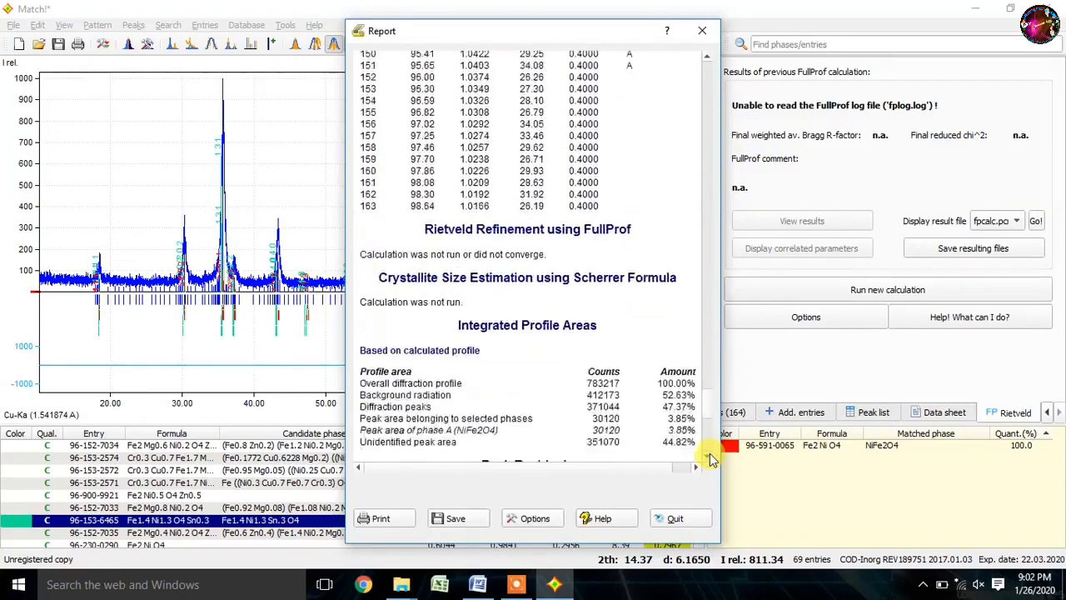
{"action": "scroll", "coordinate": [711, 457], "scroll_direction": "down", "scroll_amount": 10}
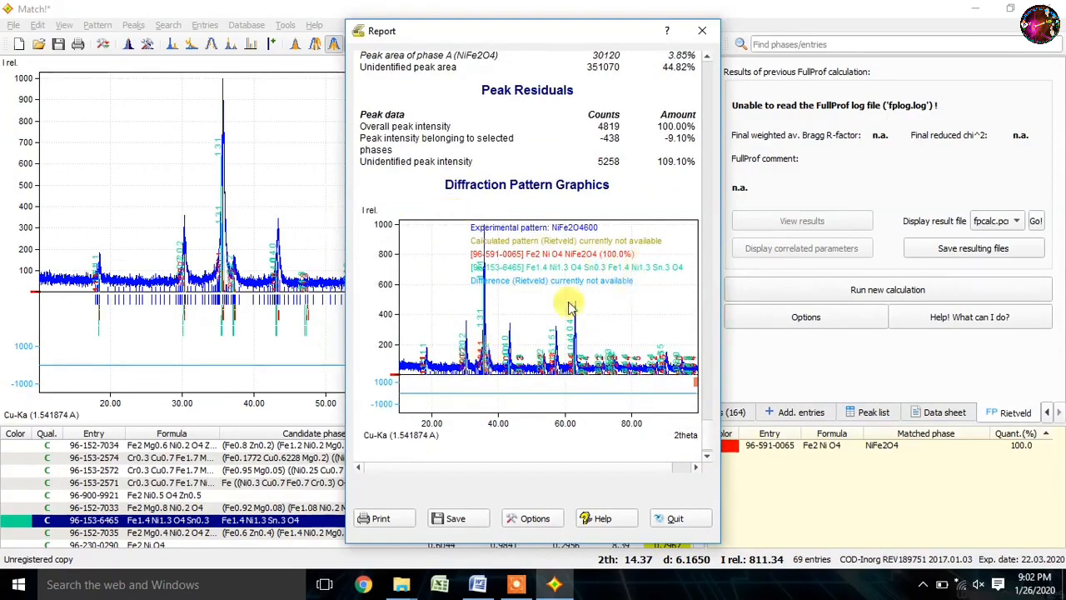
{"action": "left_click", "coordinate": [680, 467]}
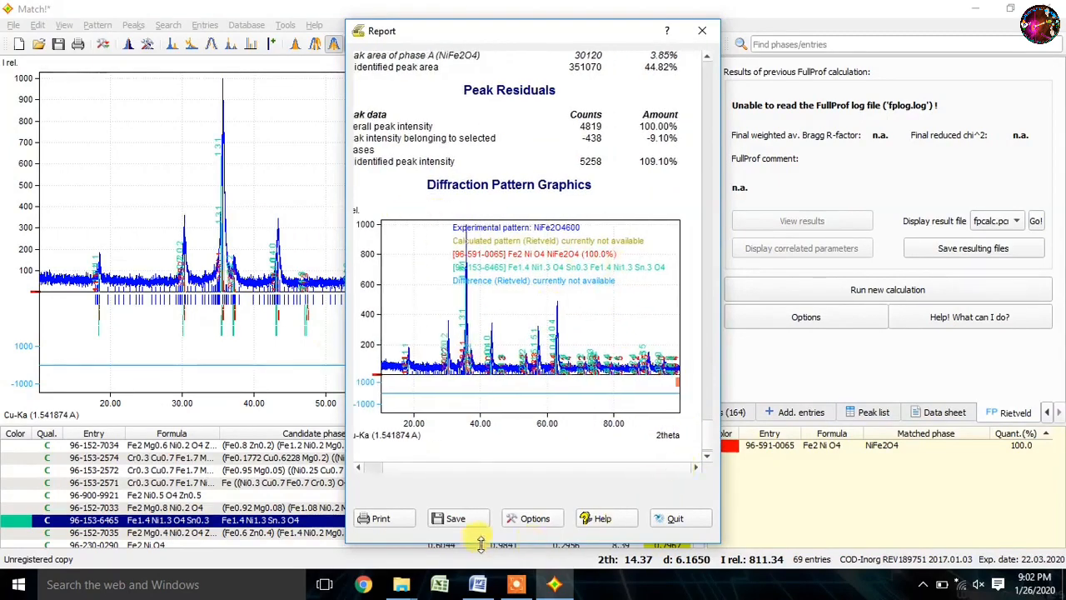
{"action": "left_click", "coordinate": [673, 525]}
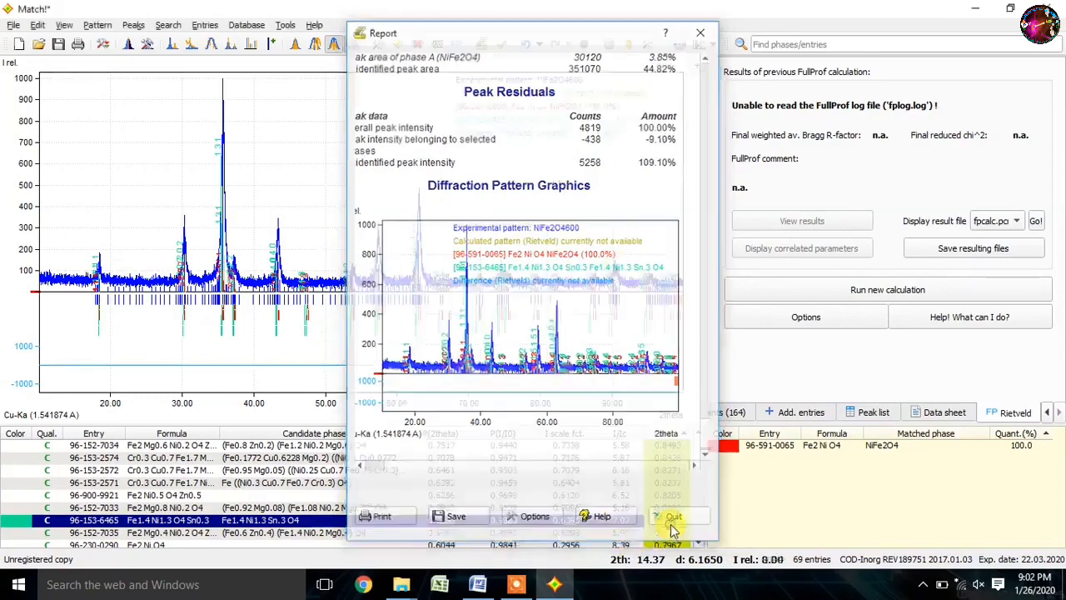
{"action": "left_click", "coordinate": [482, 586]}
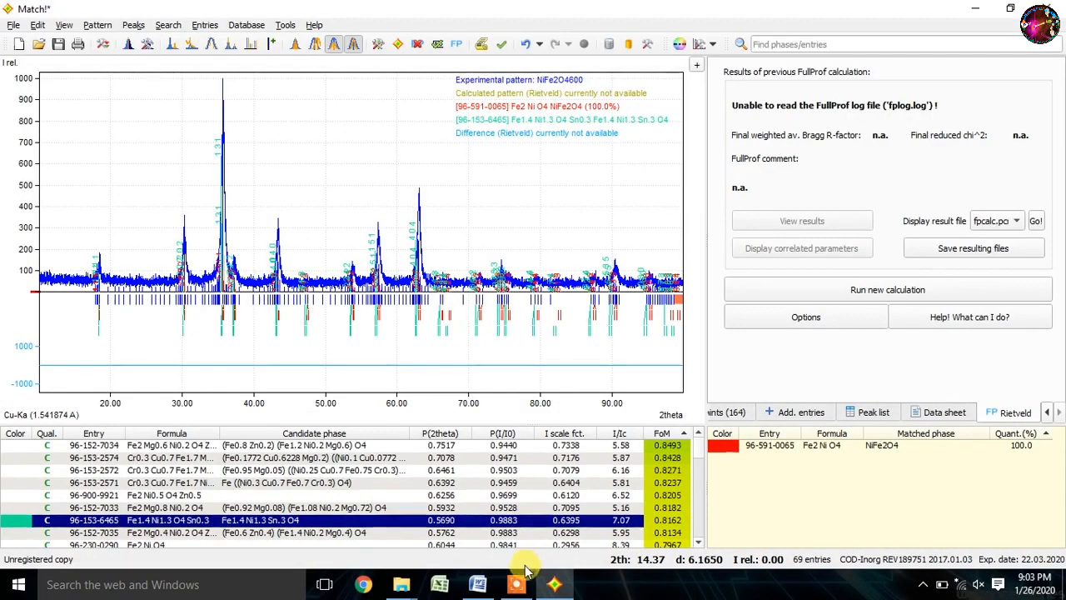
{"action": "left_click", "coordinate": [520, 583]}
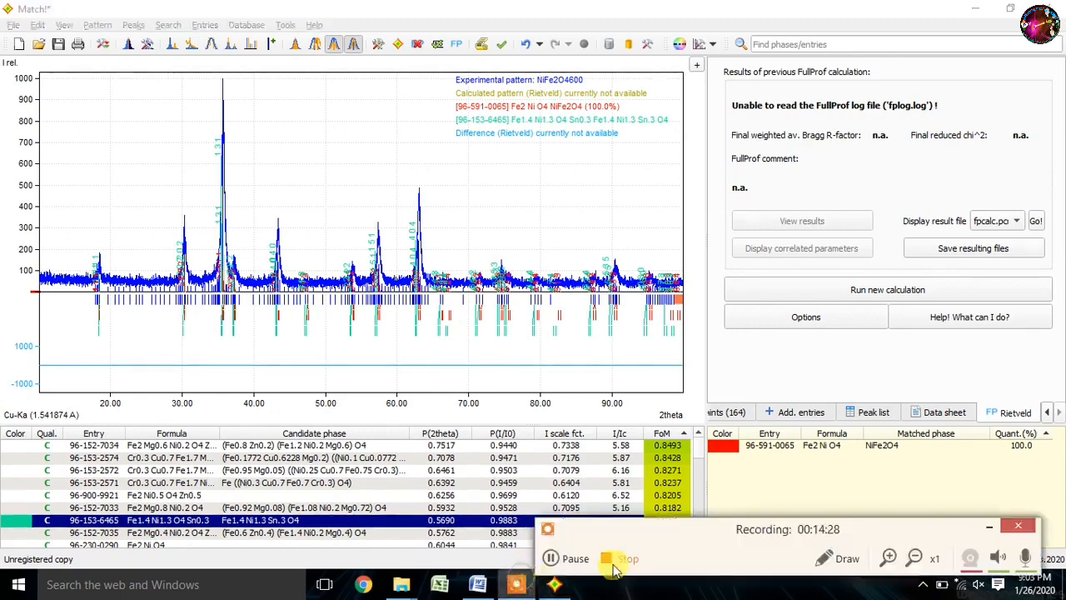
{"action": "left_click", "coordinate": [619, 569]}
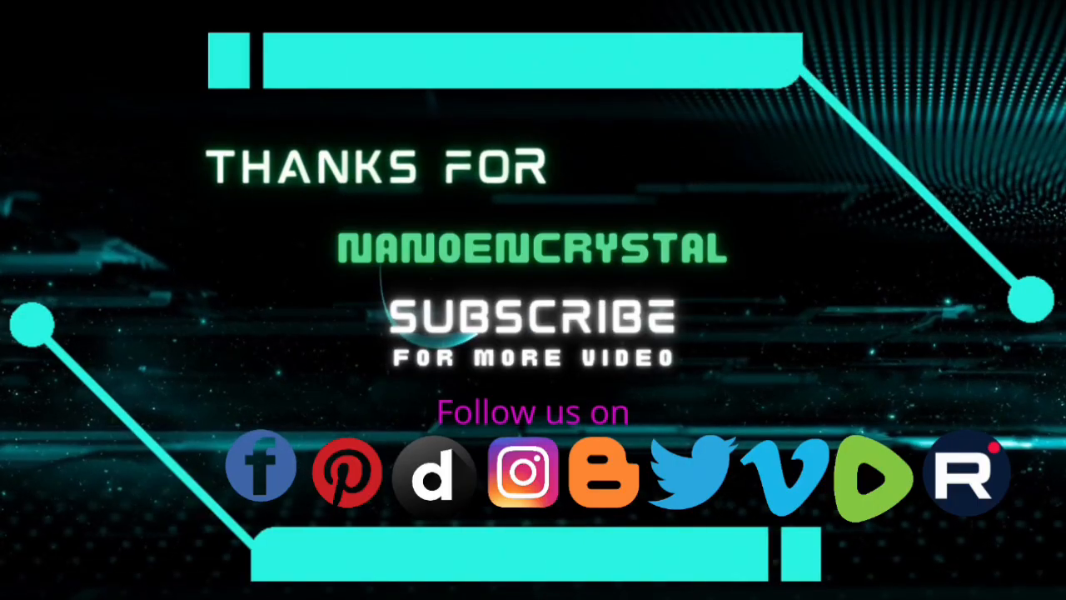